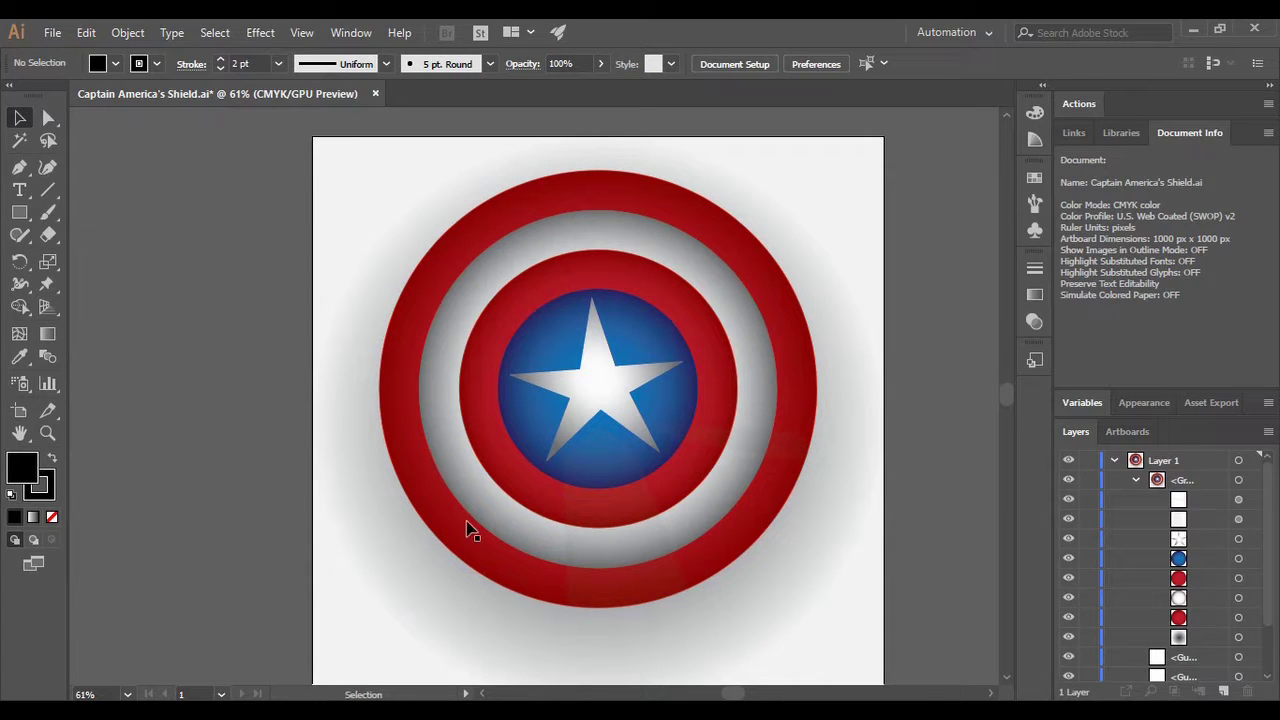
# Step: Open the New Document dialog while the finished shield file is showing
pyautogui.hotkey('ctrl', 'n')
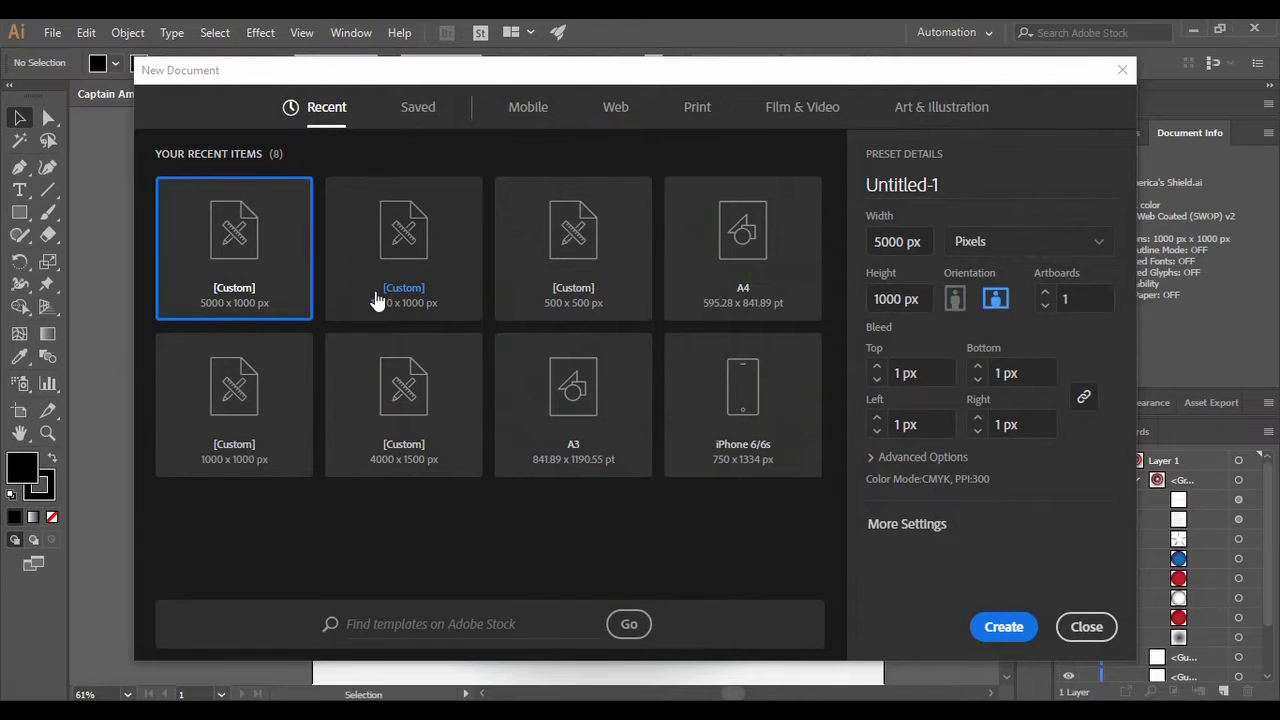
# Step: Create a 1000 x 1000 px document named Cap, then select the shield in the reference file
pyautogui.click(377, 302)
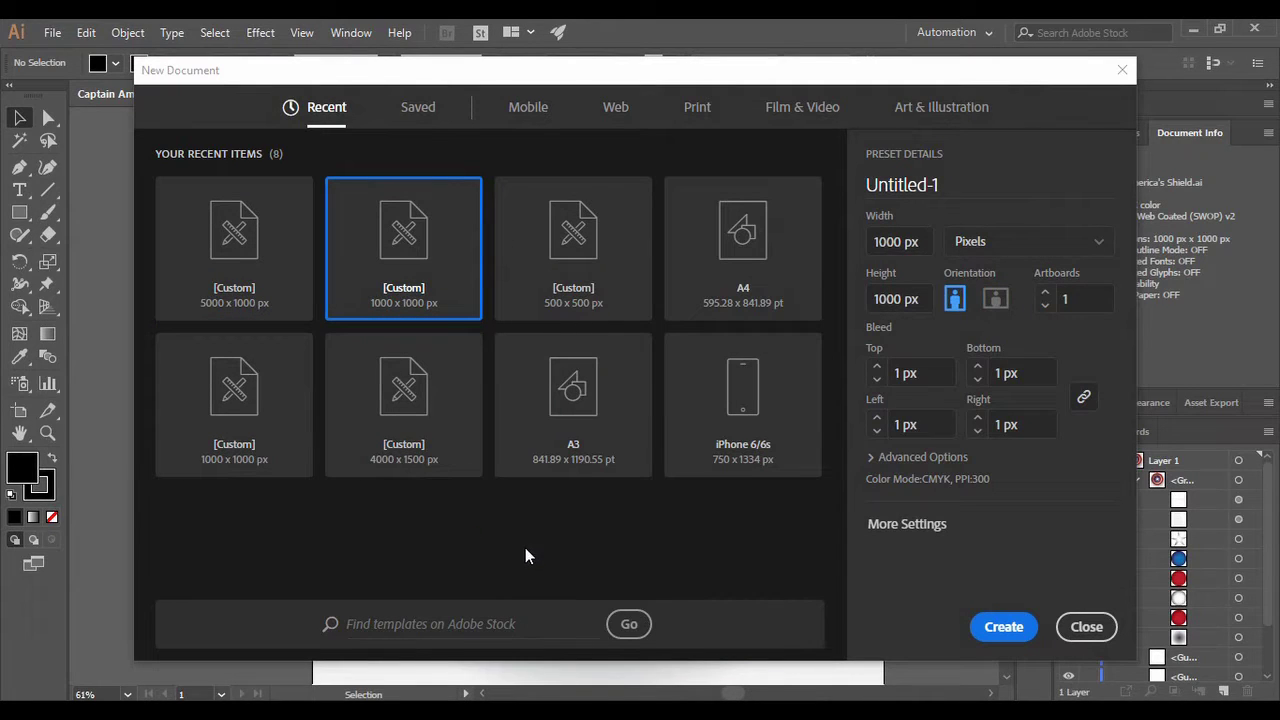
pyautogui.moveTo(948, 186); pyautogui.dragTo(848, 190)
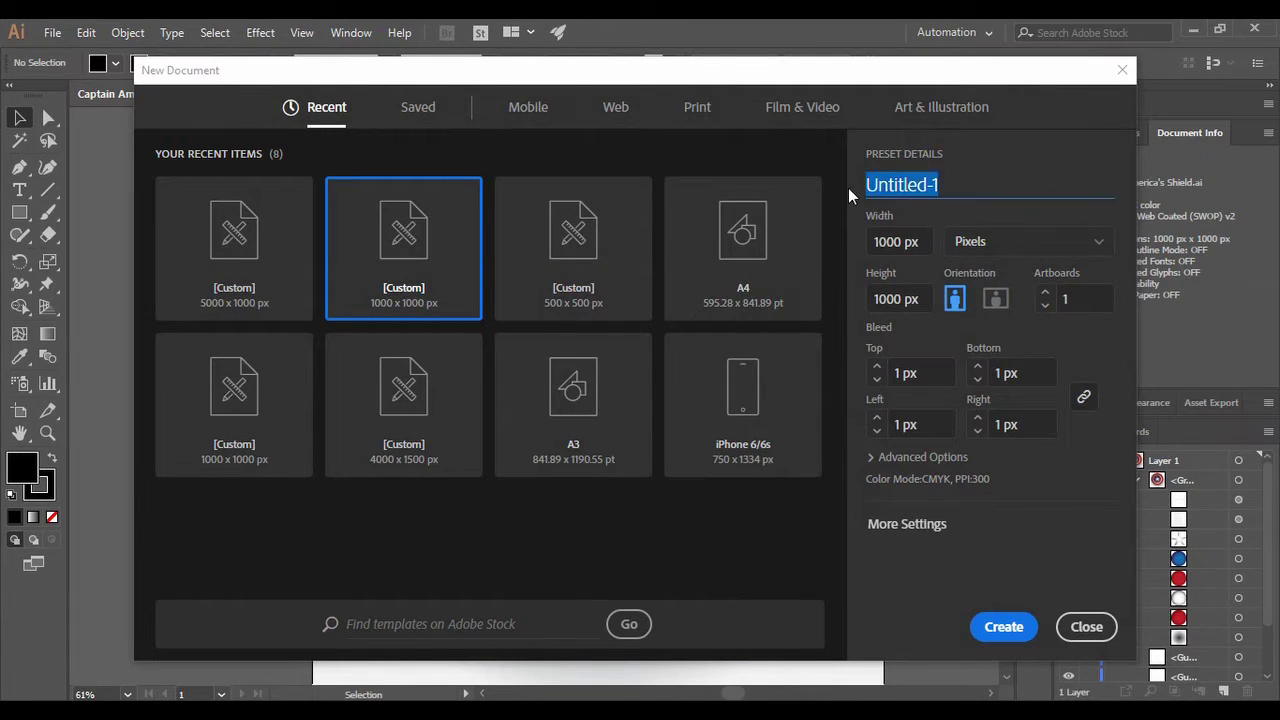
pyautogui.write('Cap')
pyautogui.press('Return')
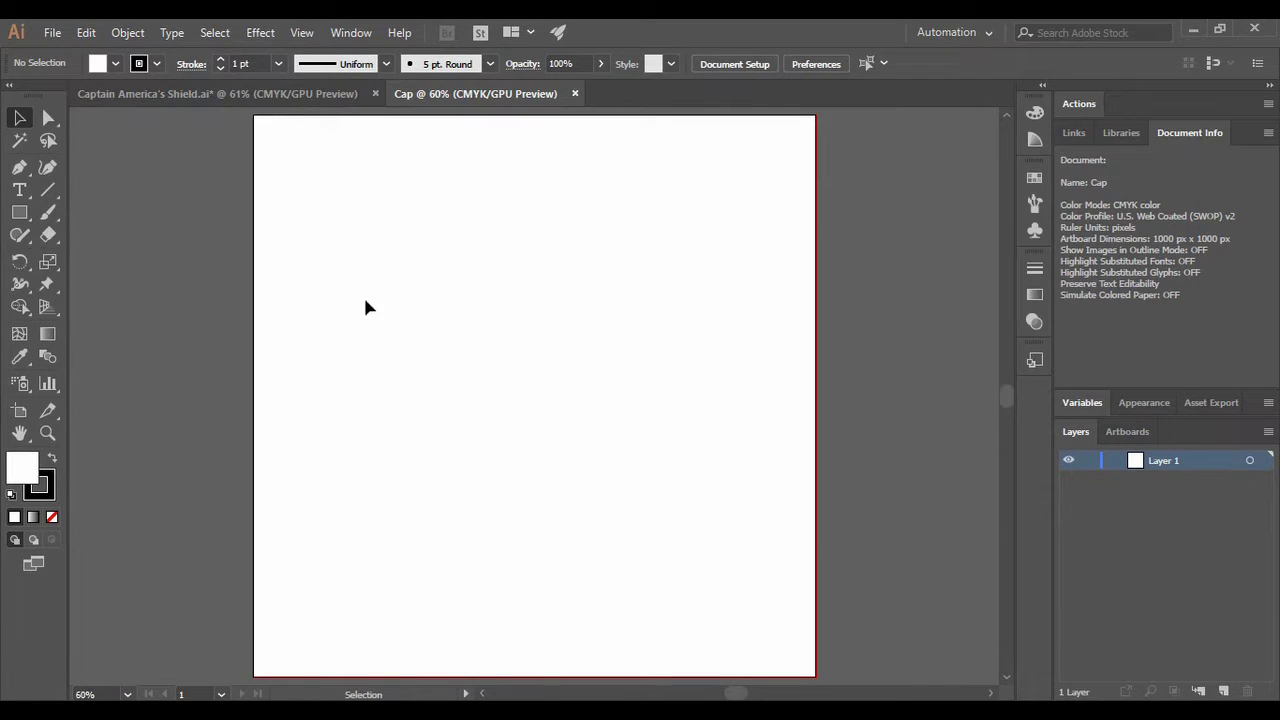
pyautogui.click(263, 96)
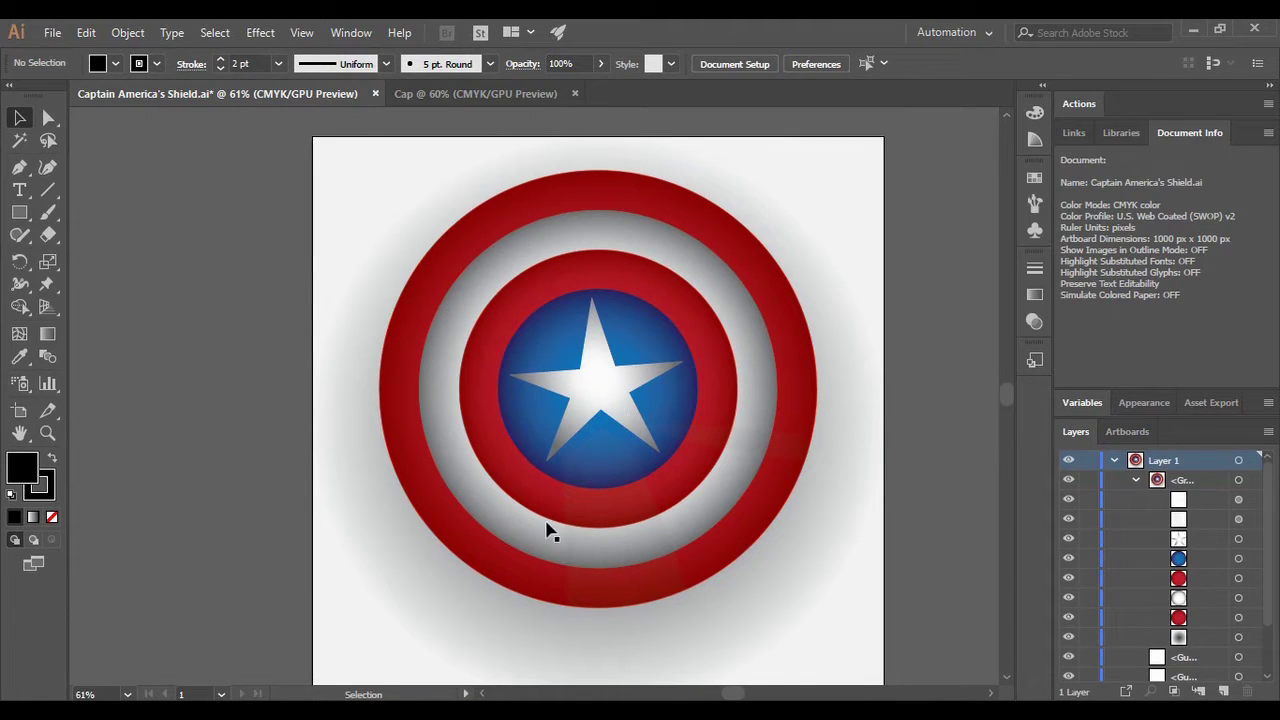
pyautogui.click(793, 345)
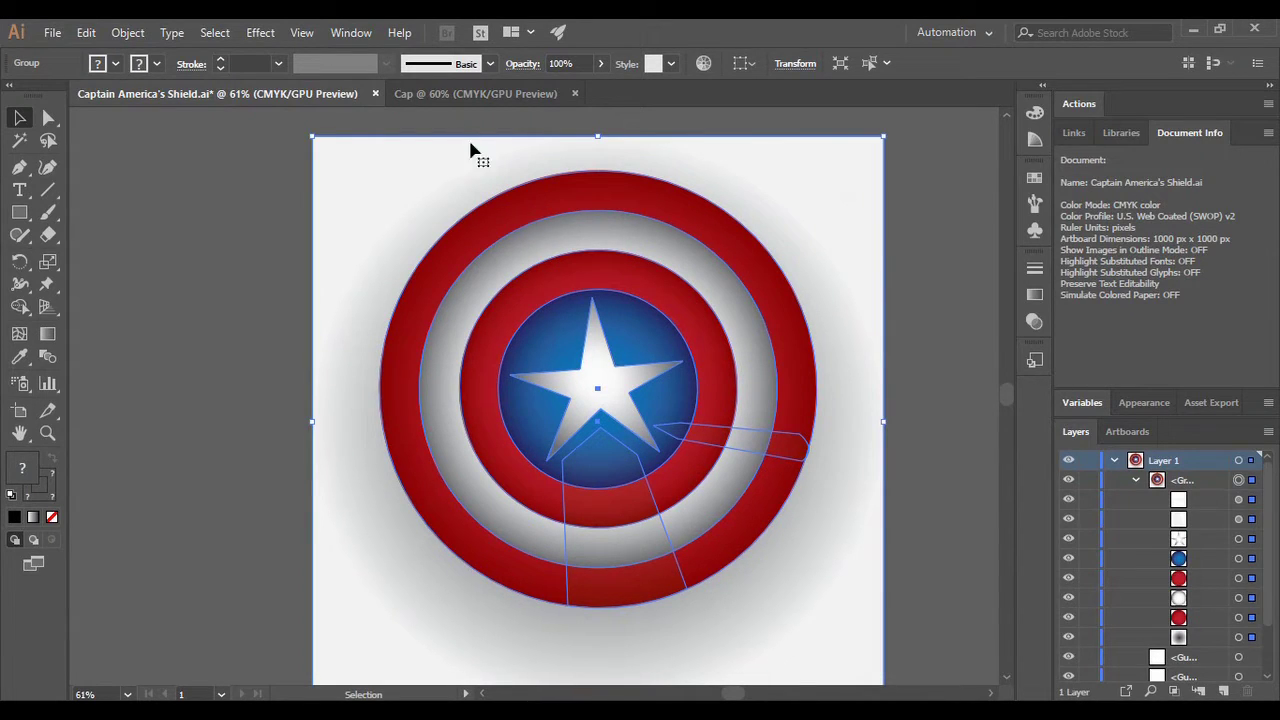
# Step: Draw a large circle on the Cap artboard with the Ellipse Tool
pyautogui.click(441, 95)
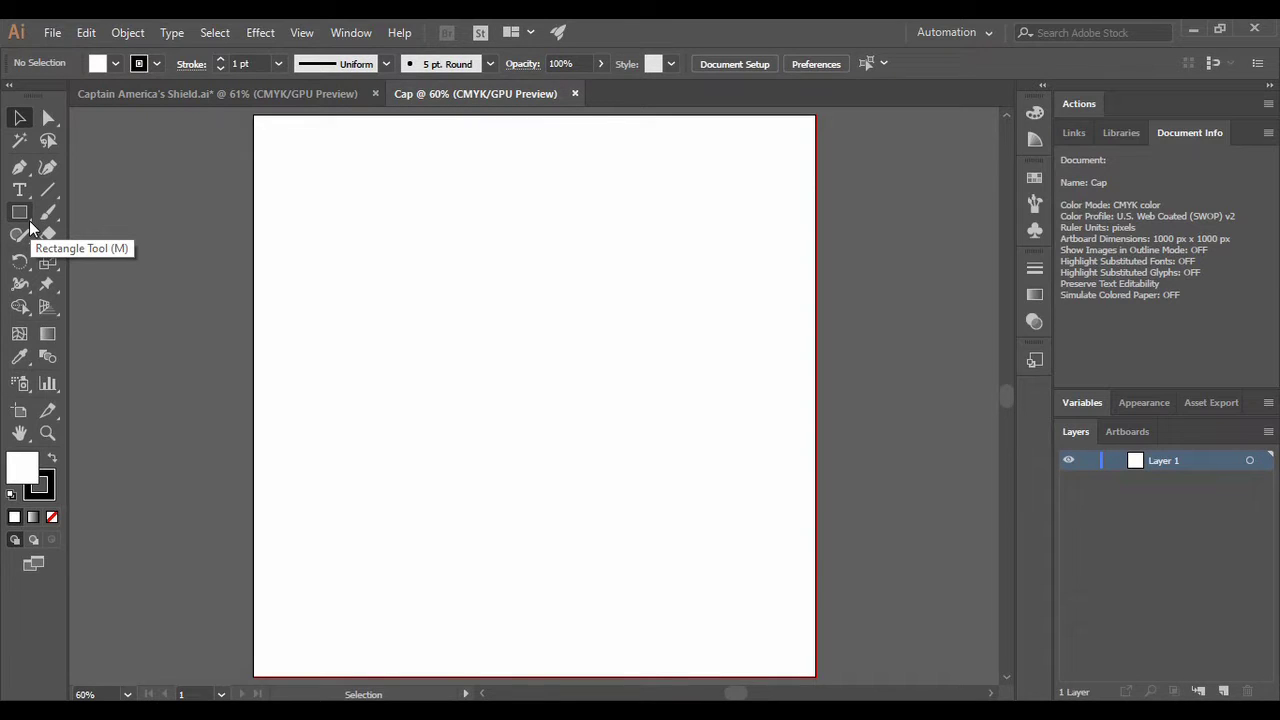
pyautogui.click(29, 219)
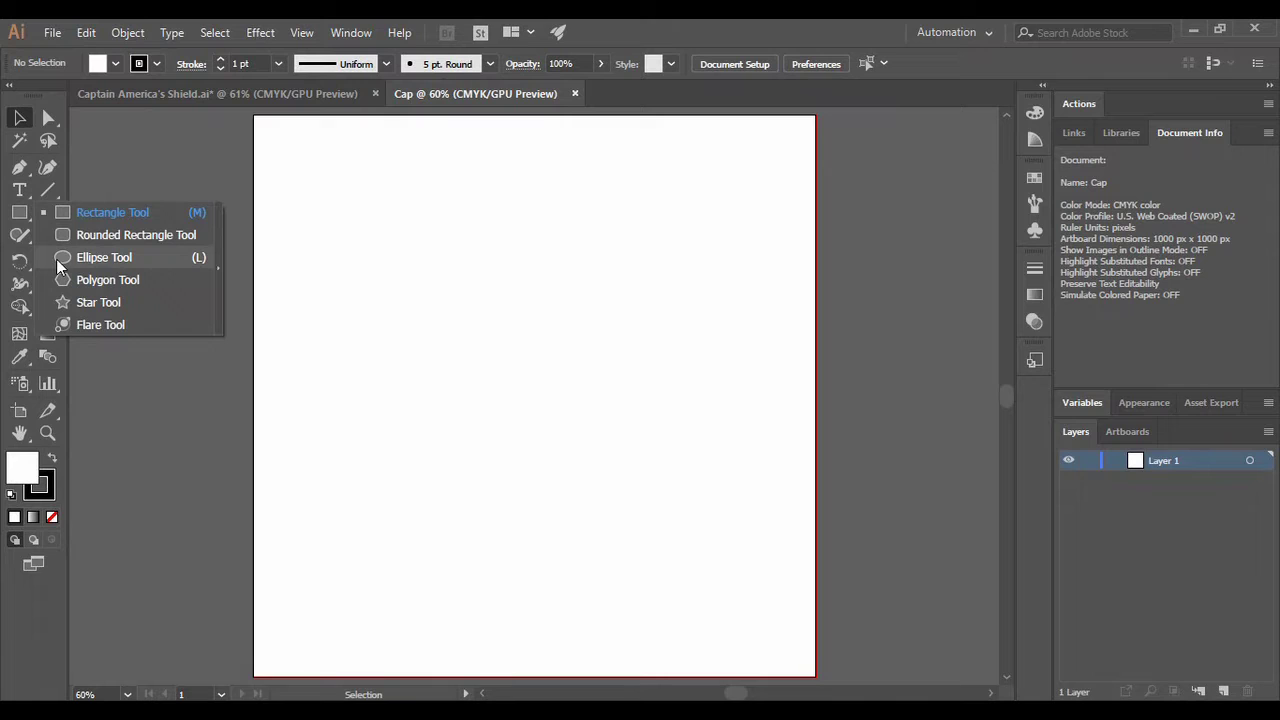
pyautogui.click(58, 262)
pyautogui.moveTo(540, 370); pyautogui.dragTo(723, 458)
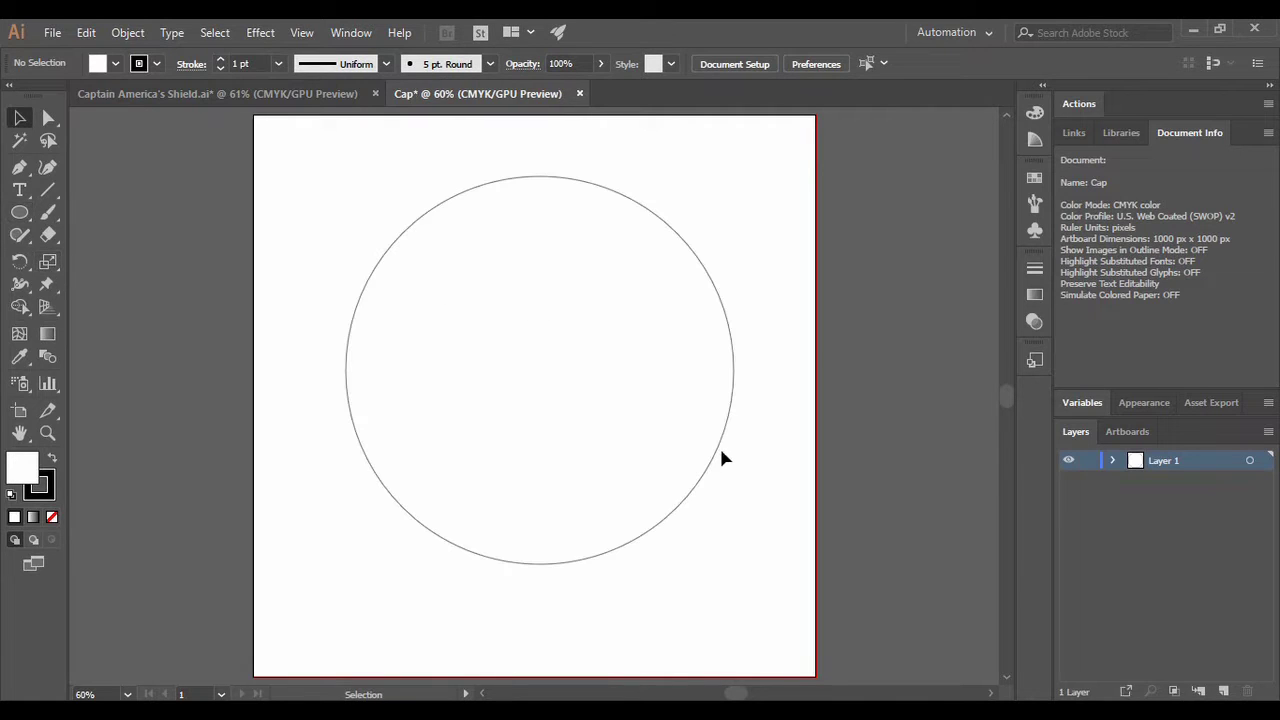
pyautogui.click(717, 453)
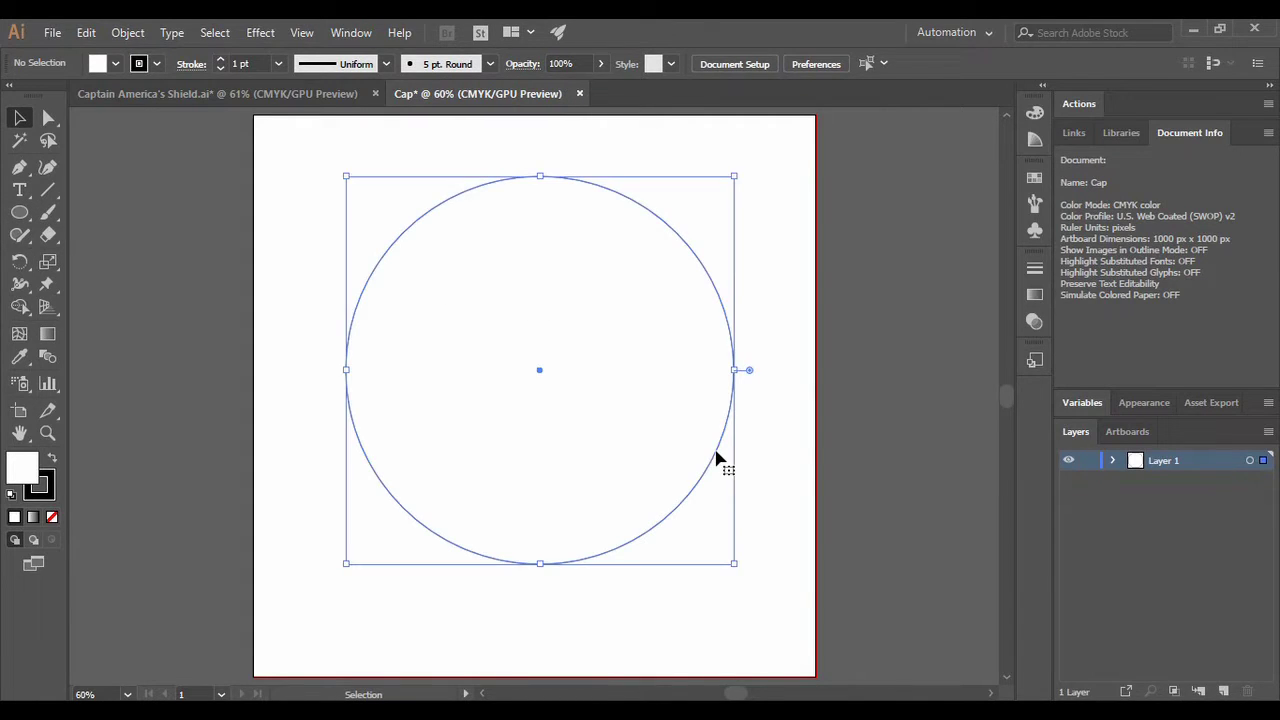
# Step: Fill the circle red and set its stroke to None
pyautogui.click(18, 467)
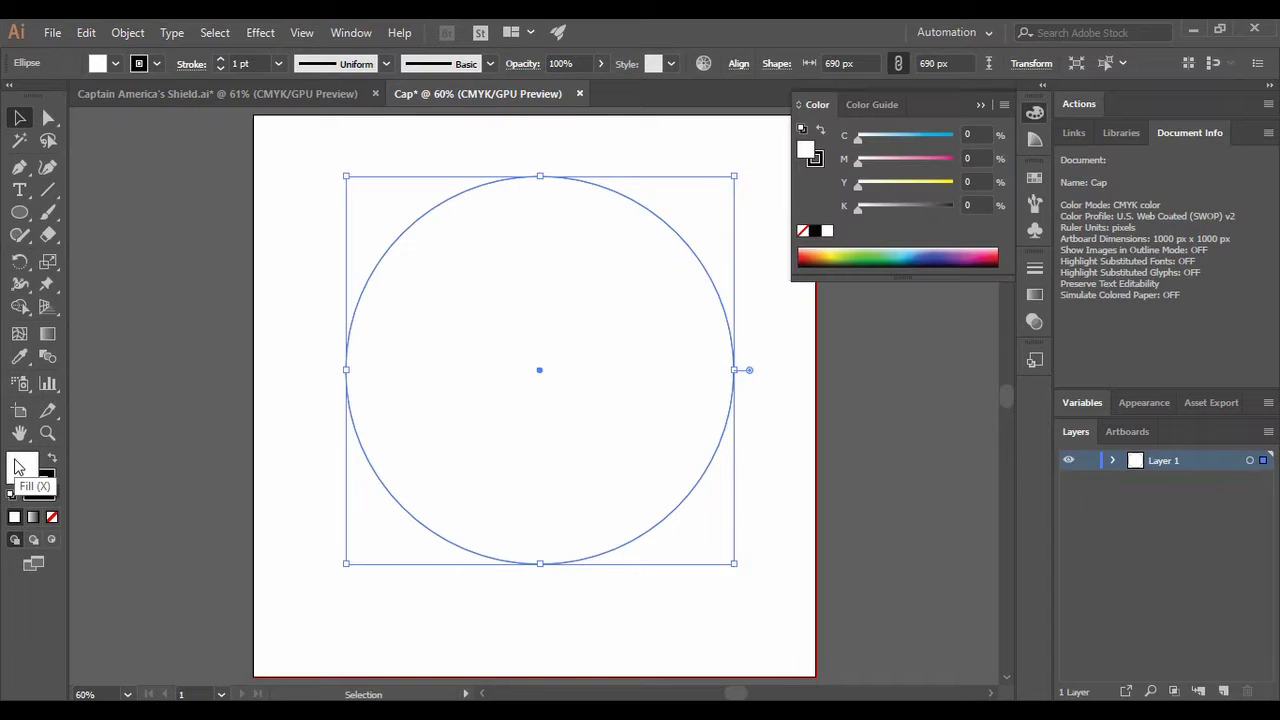
pyautogui.click(810, 250)
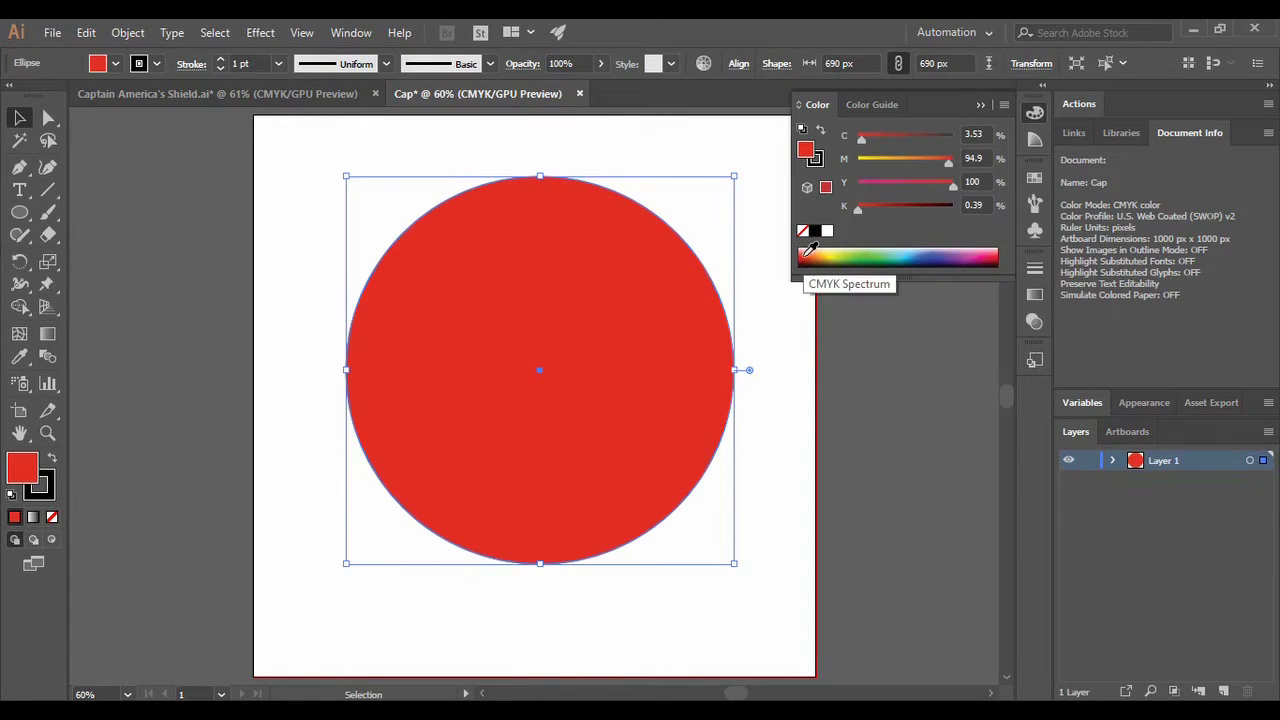
pyautogui.click(981, 106)
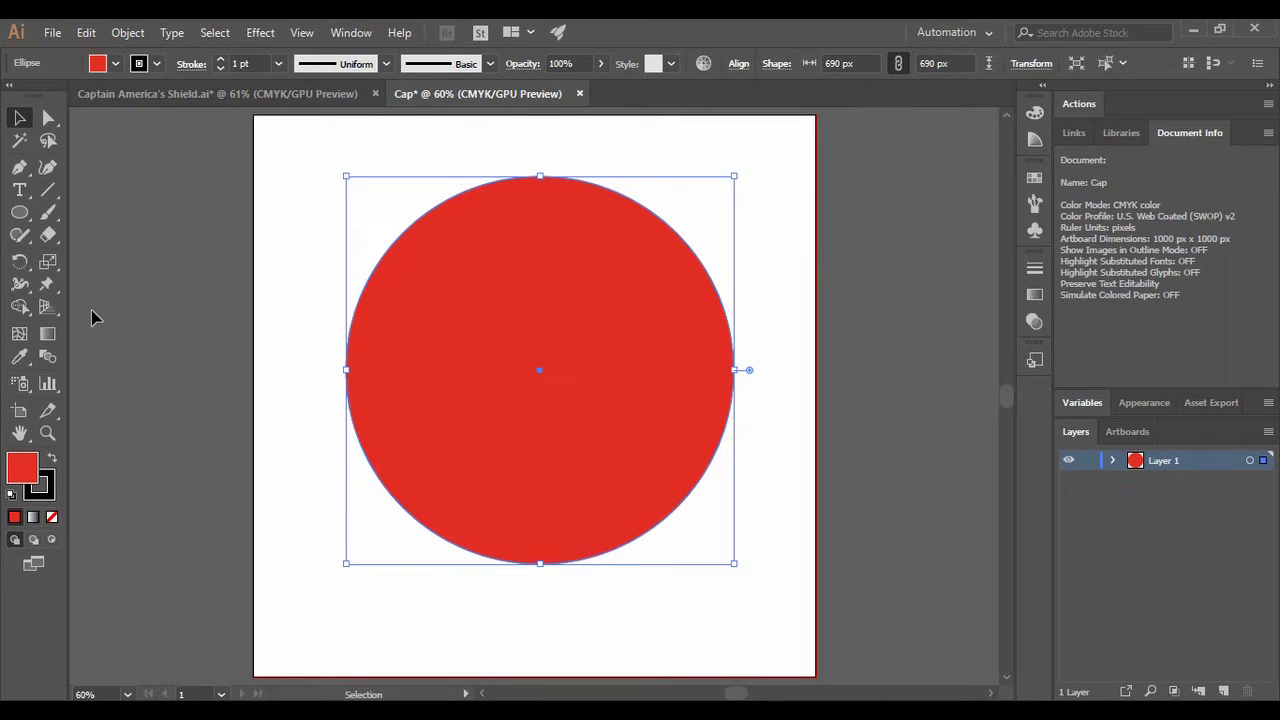
pyautogui.click(45, 487)
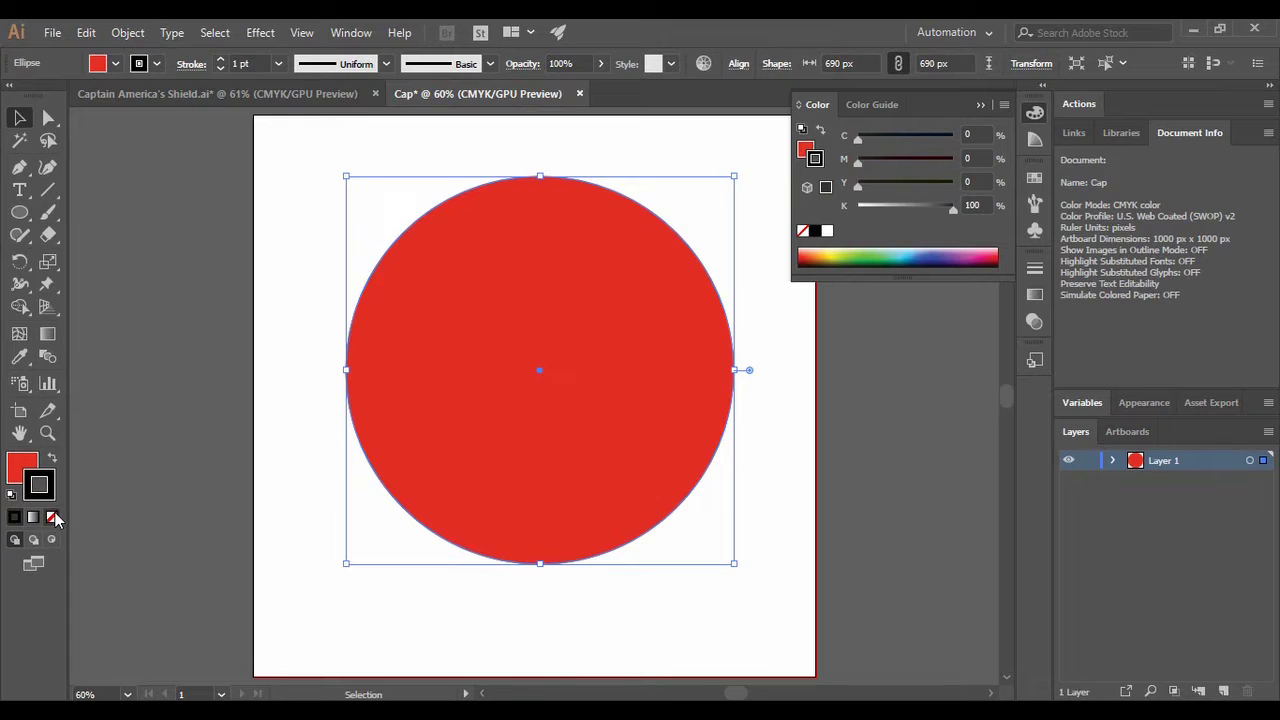
pyautogui.click(53, 516)
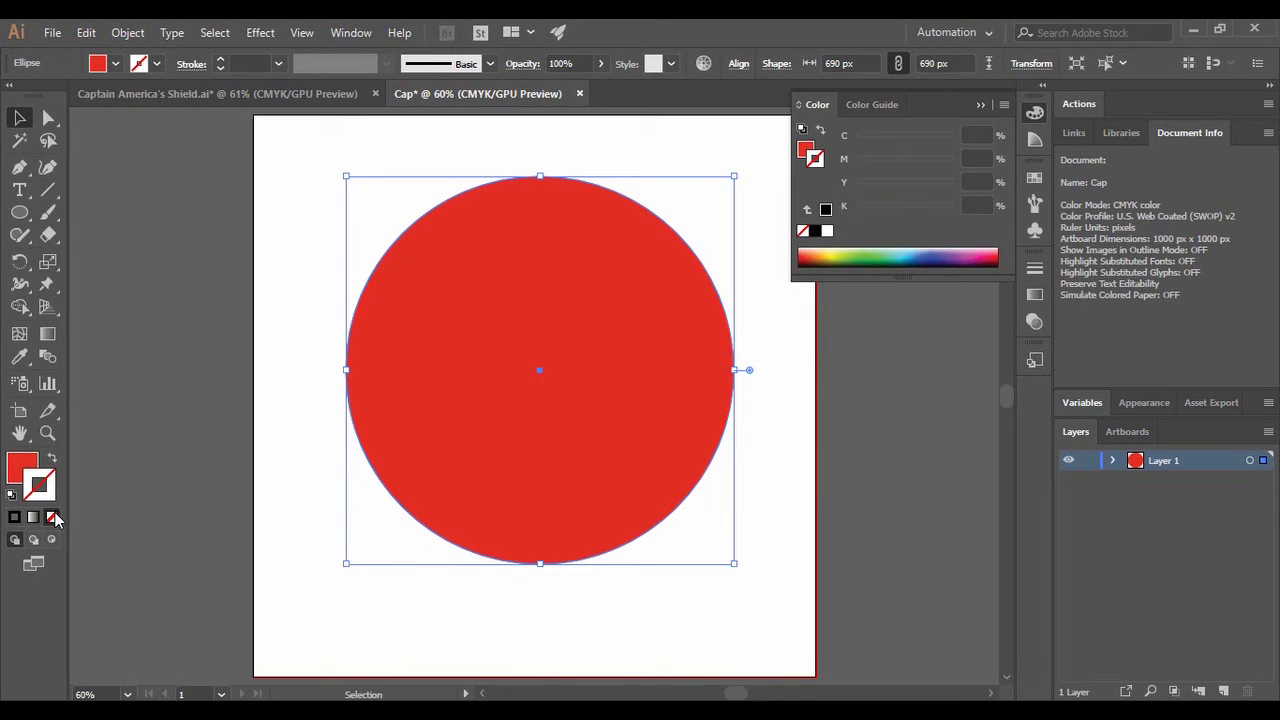
pyautogui.click(16, 465)
pyautogui.click(590, 285)
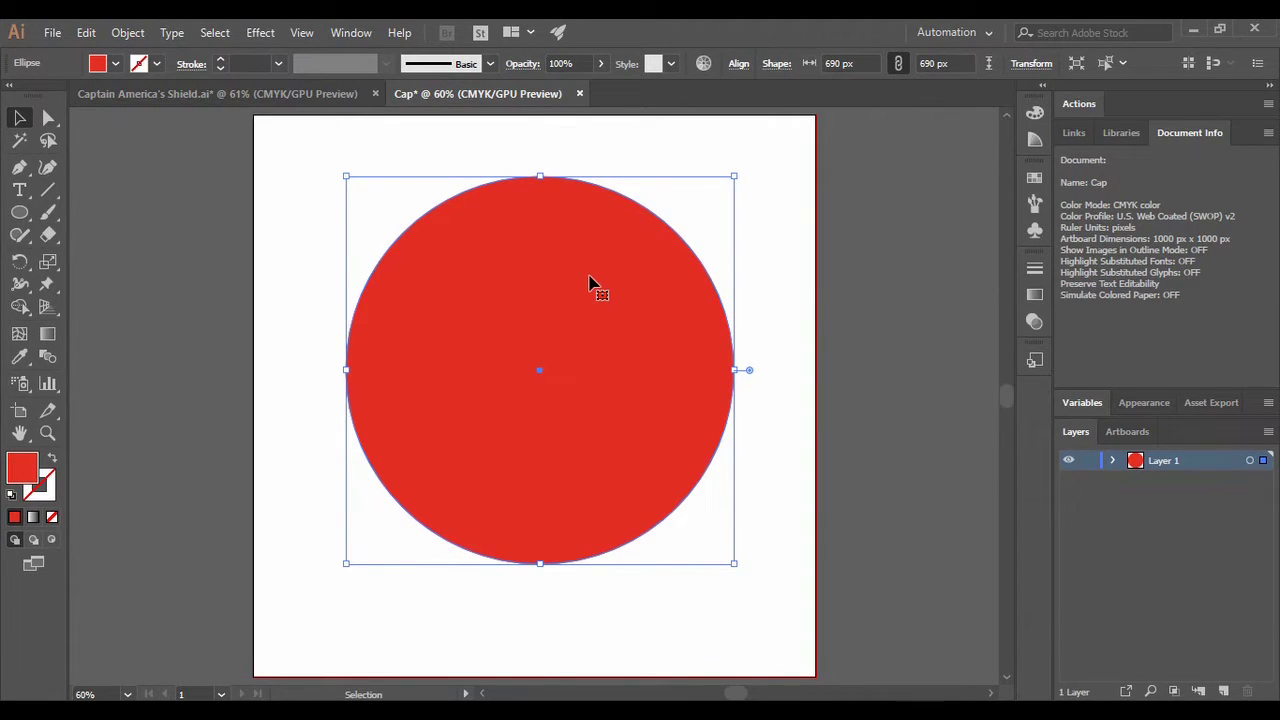
# Step: With the red circle selected, bring up Object > Path > Offset Path
pyautogui.press('a')
pyautogui.press('ctrl')
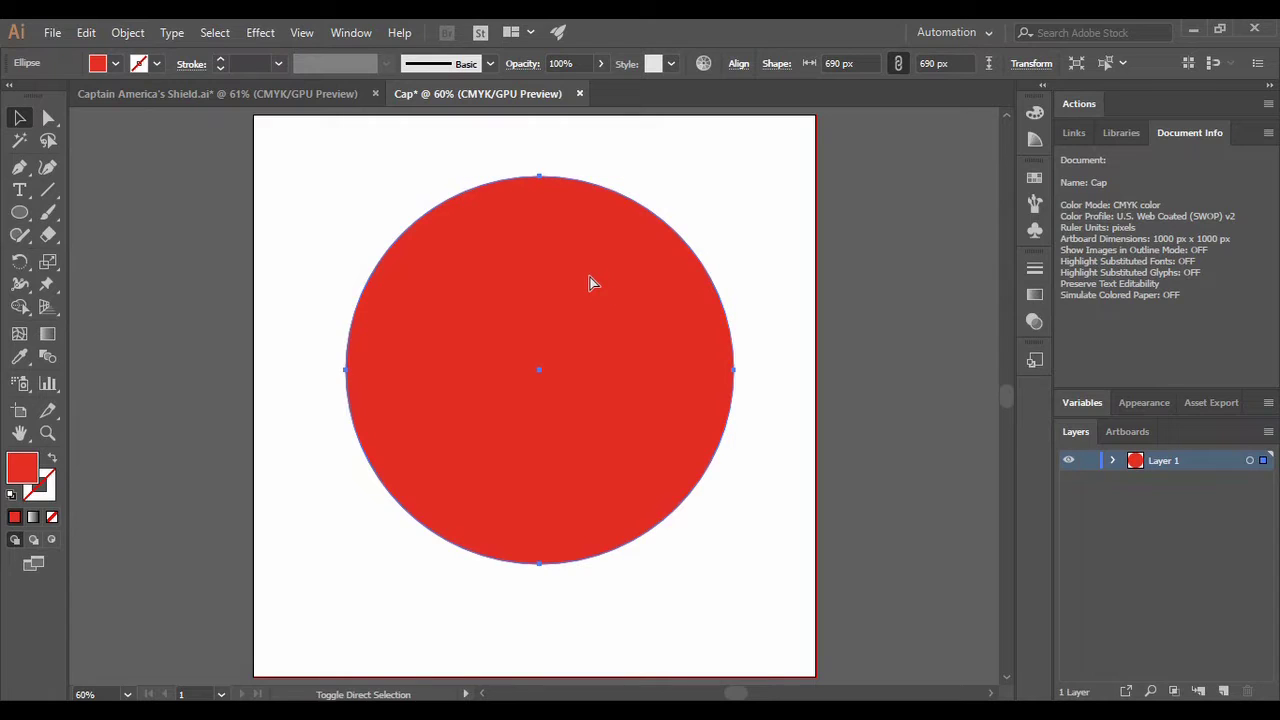
pyautogui.press('v')
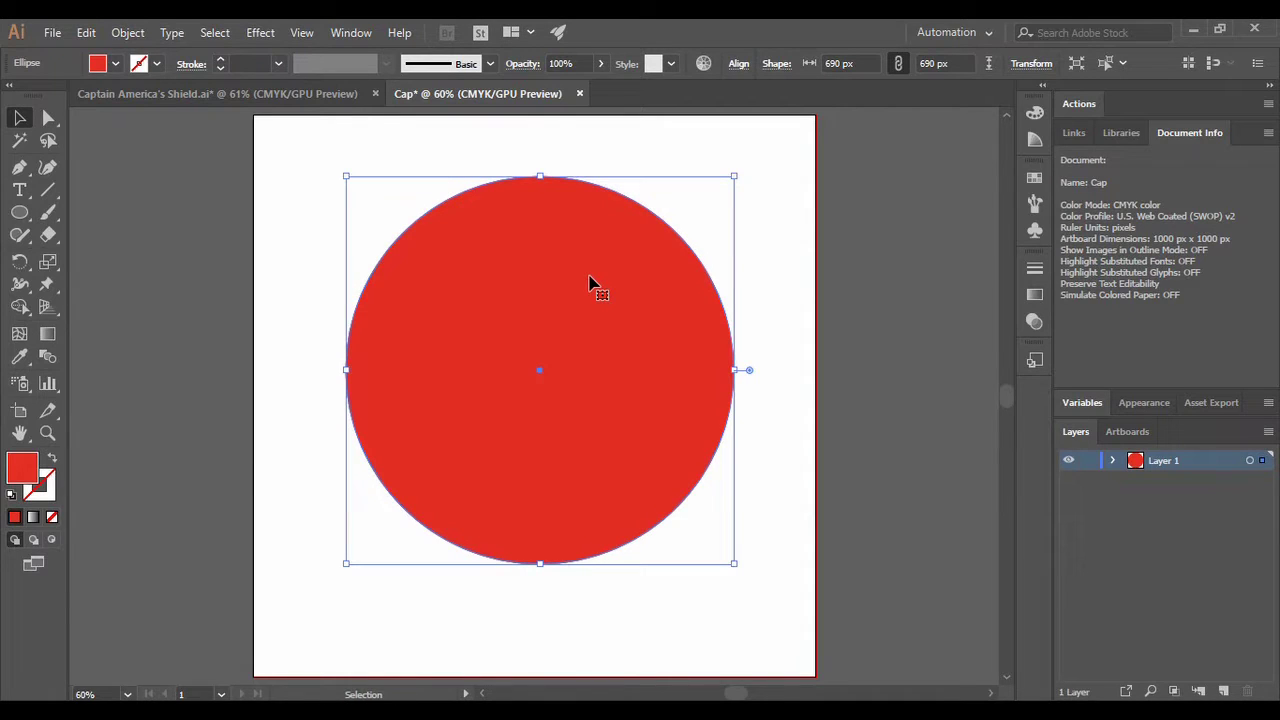
pyautogui.click(120, 36)
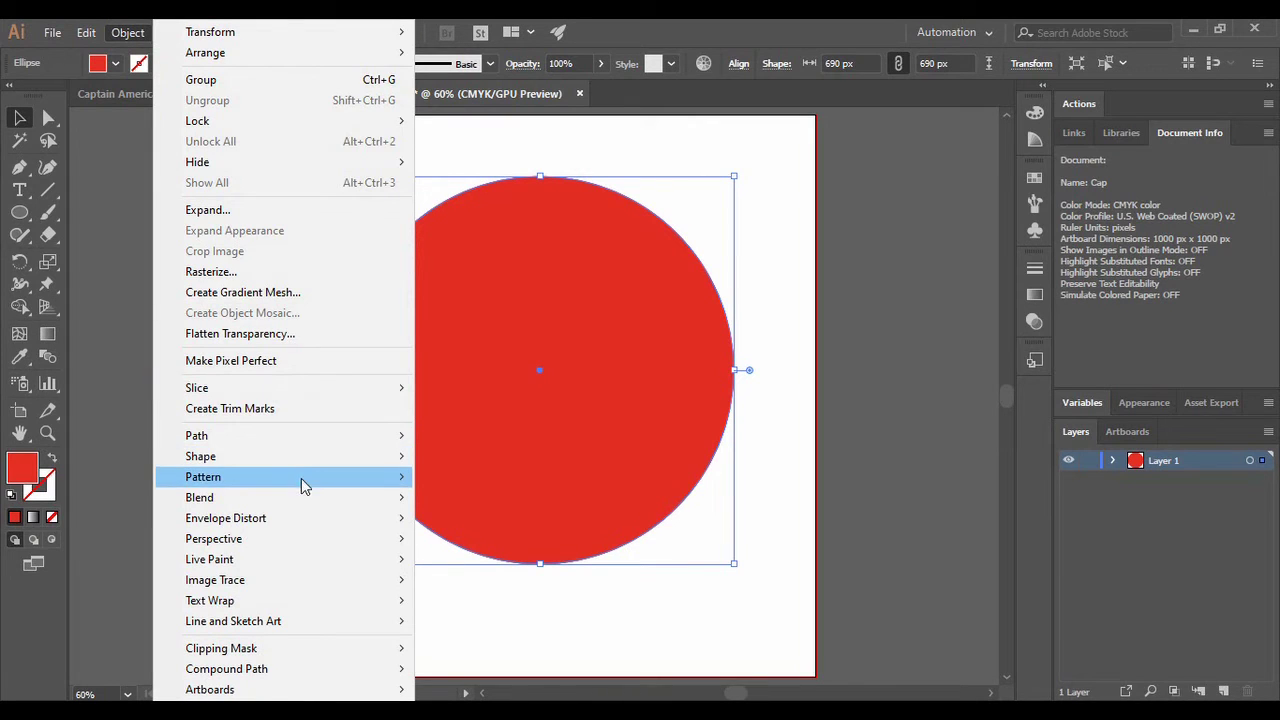
pyautogui.moveTo(305, 445)
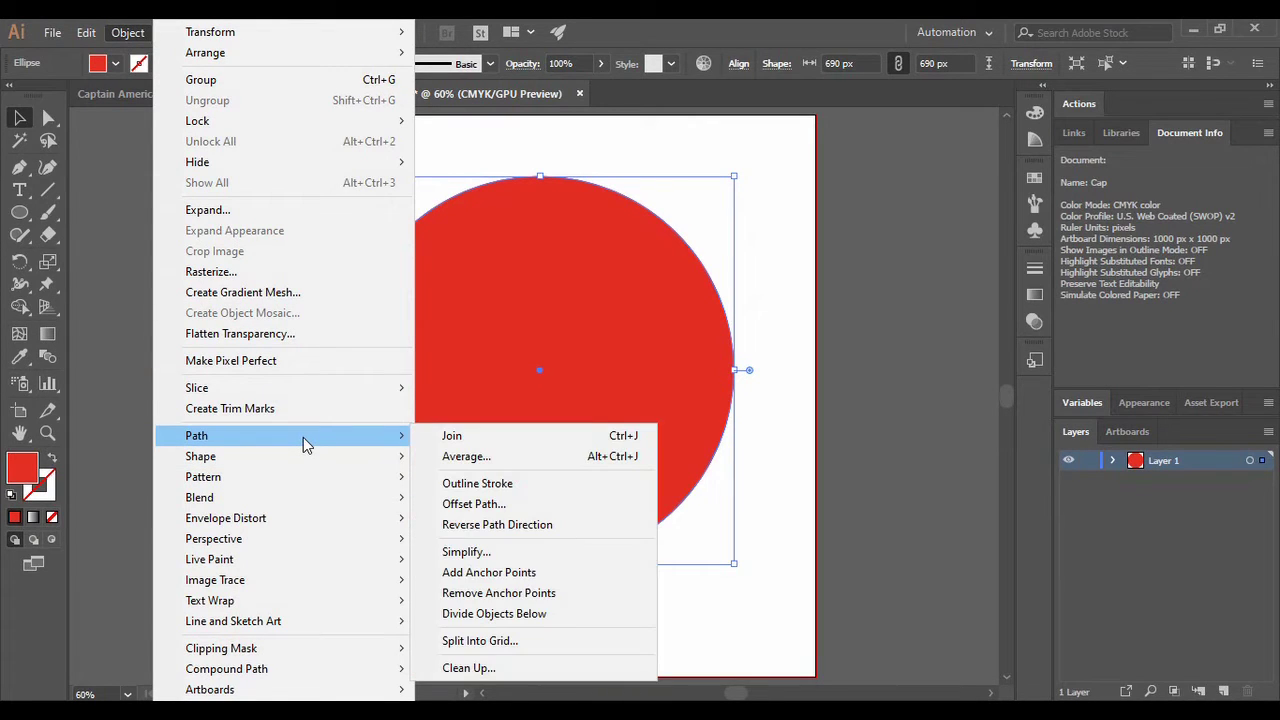
pyautogui.click(476, 505)
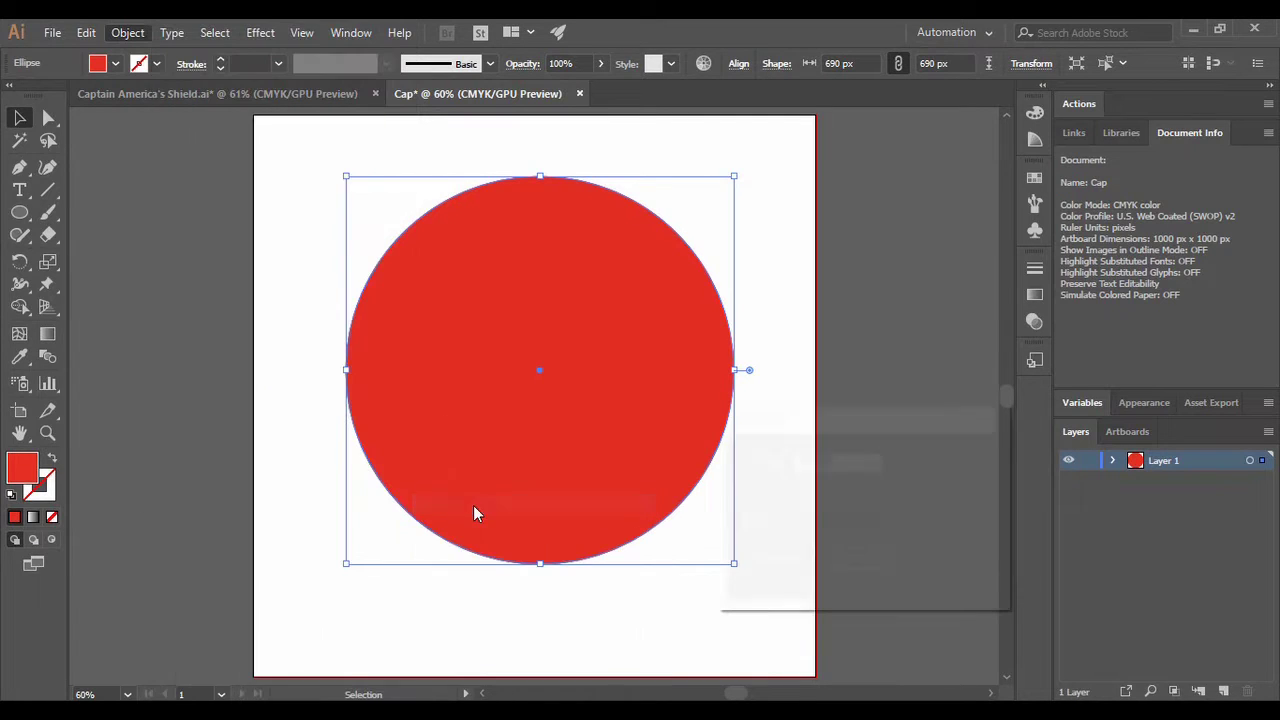
# Step: Offset the path by -75 px with preview on, creating an inner concentric circle
pyautogui.click(814, 462)
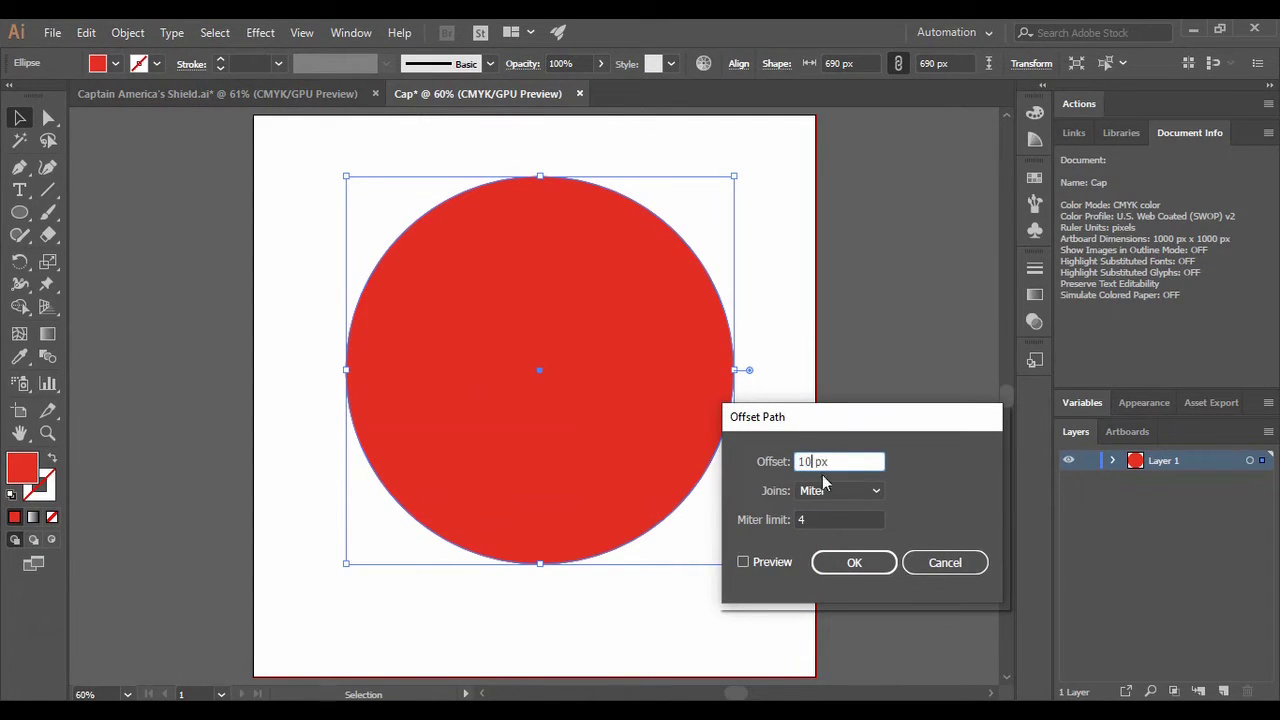
pyautogui.press('BackSpace')
pyautogui.press('BackSpace')
pyautogui.write('-25')
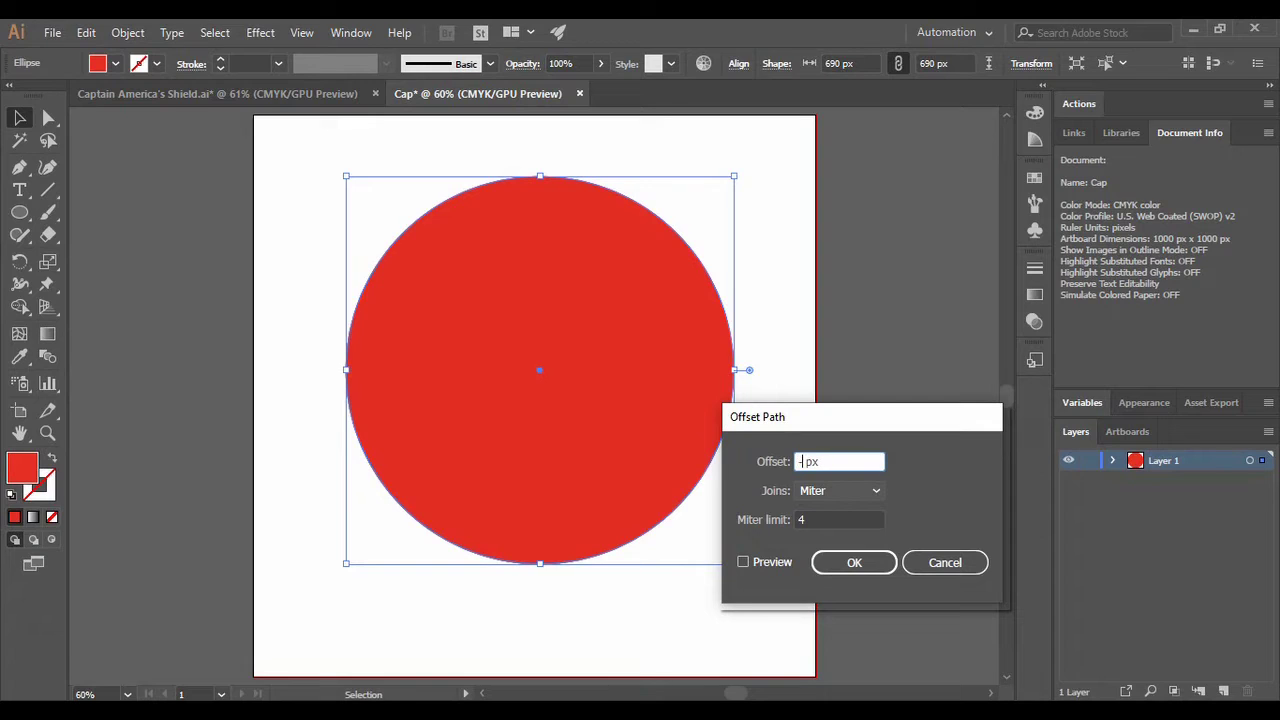
pyautogui.click(744, 562)
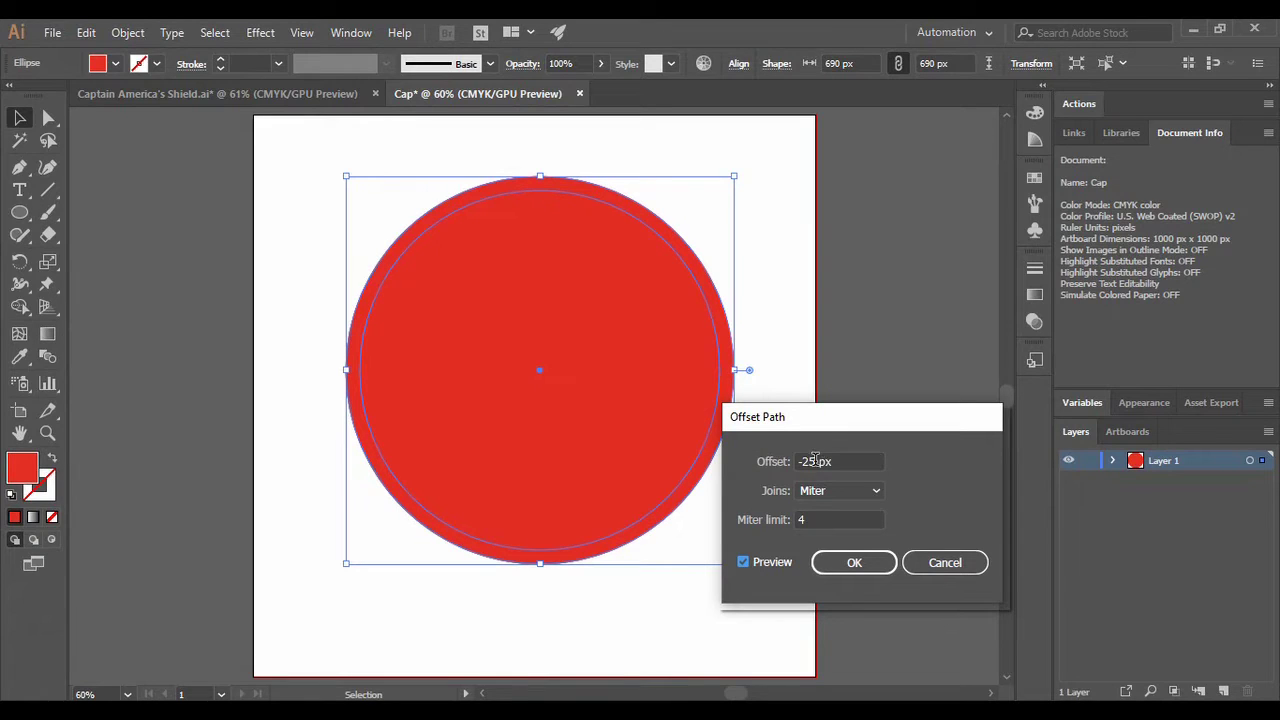
pyautogui.moveTo(820, 461); pyautogui.dragTo(806, 461)
pyautogui.write('75')
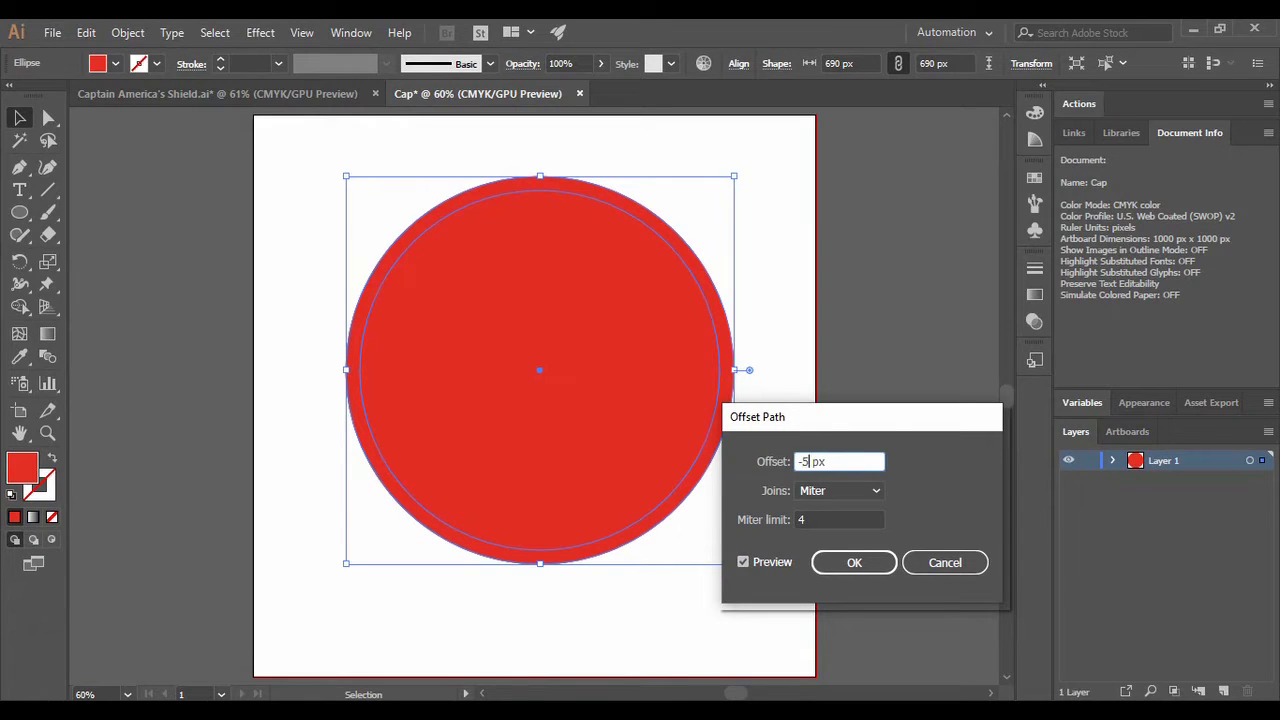
pyautogui.click(825, 515)
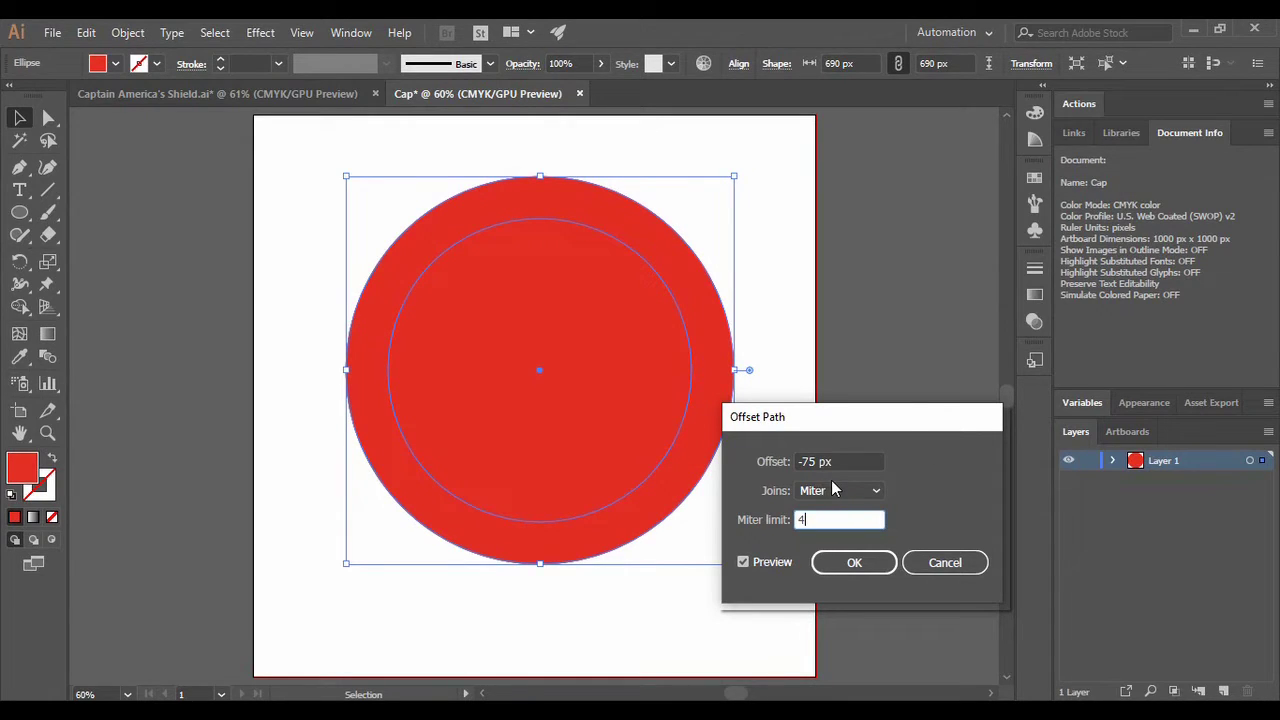
pyautogui.click(847, 566)
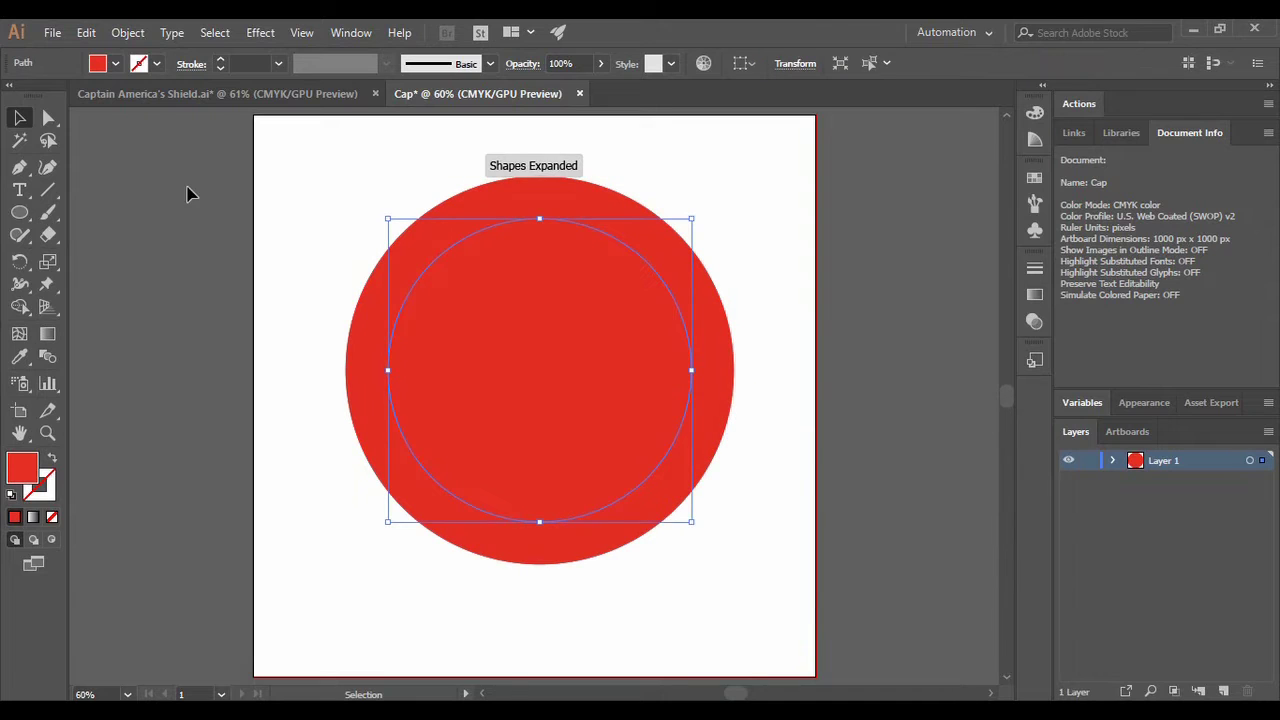
# Step: After checking the reference shield, fill the inner circle white
pyautogui.click(218, 94)
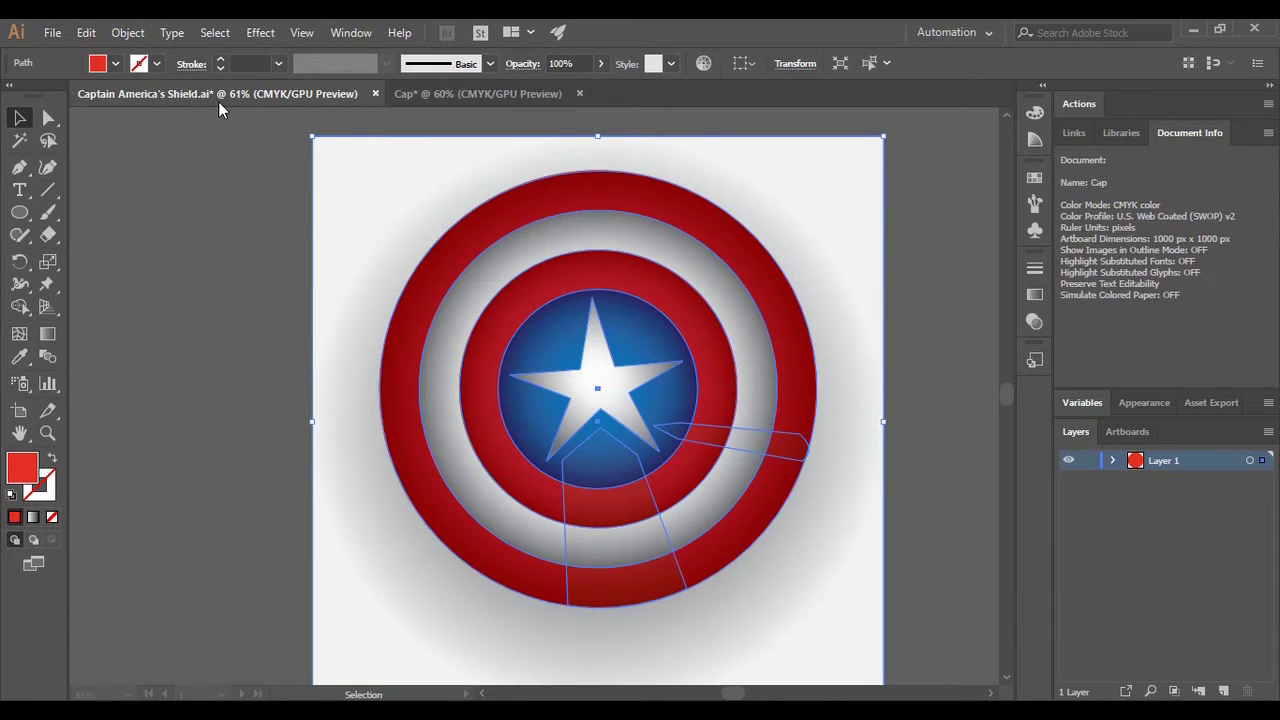
pyautogui.click(471, 93)
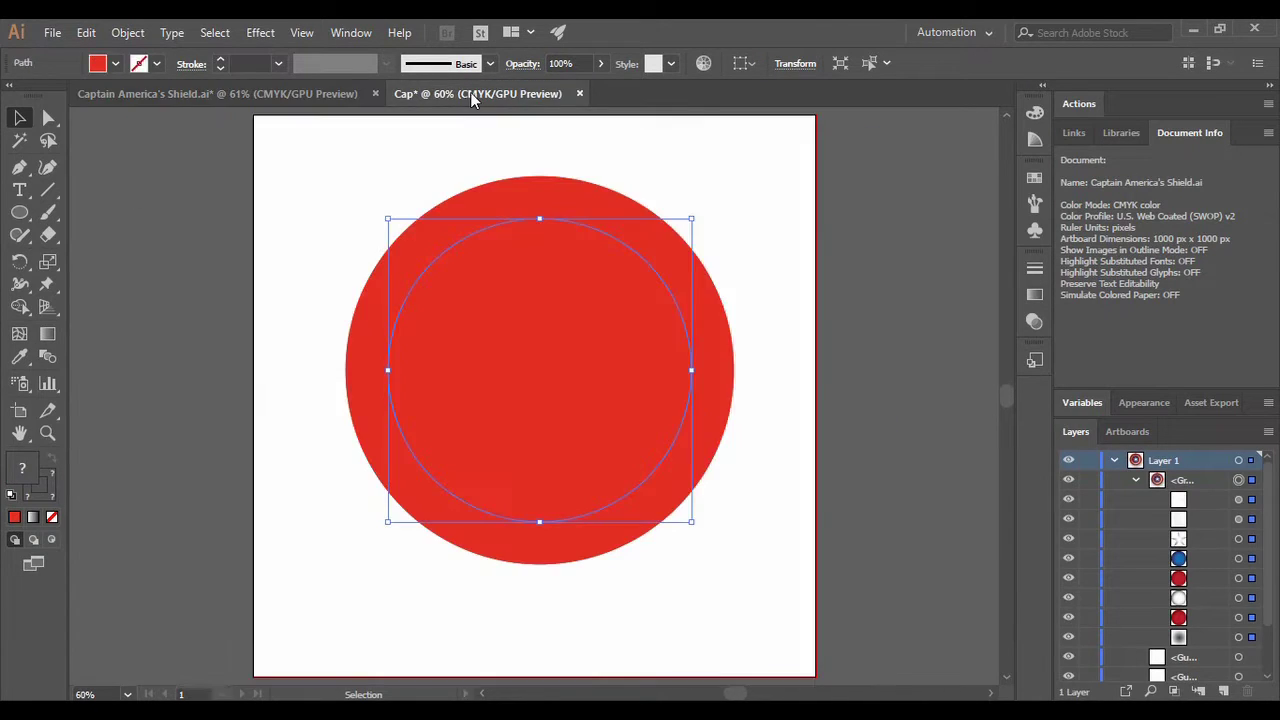
pyautogui.click(25, 468)
pyautogui.click(826, 231)
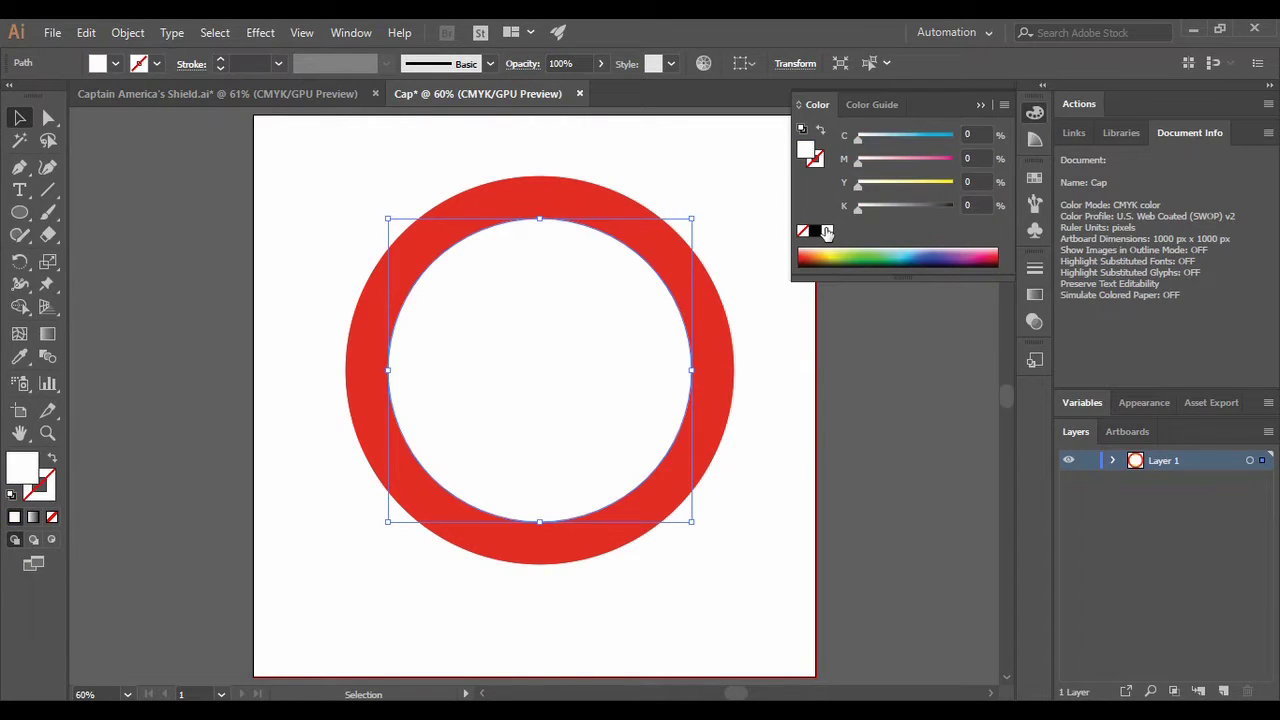
pyautogui.click(981, 105)
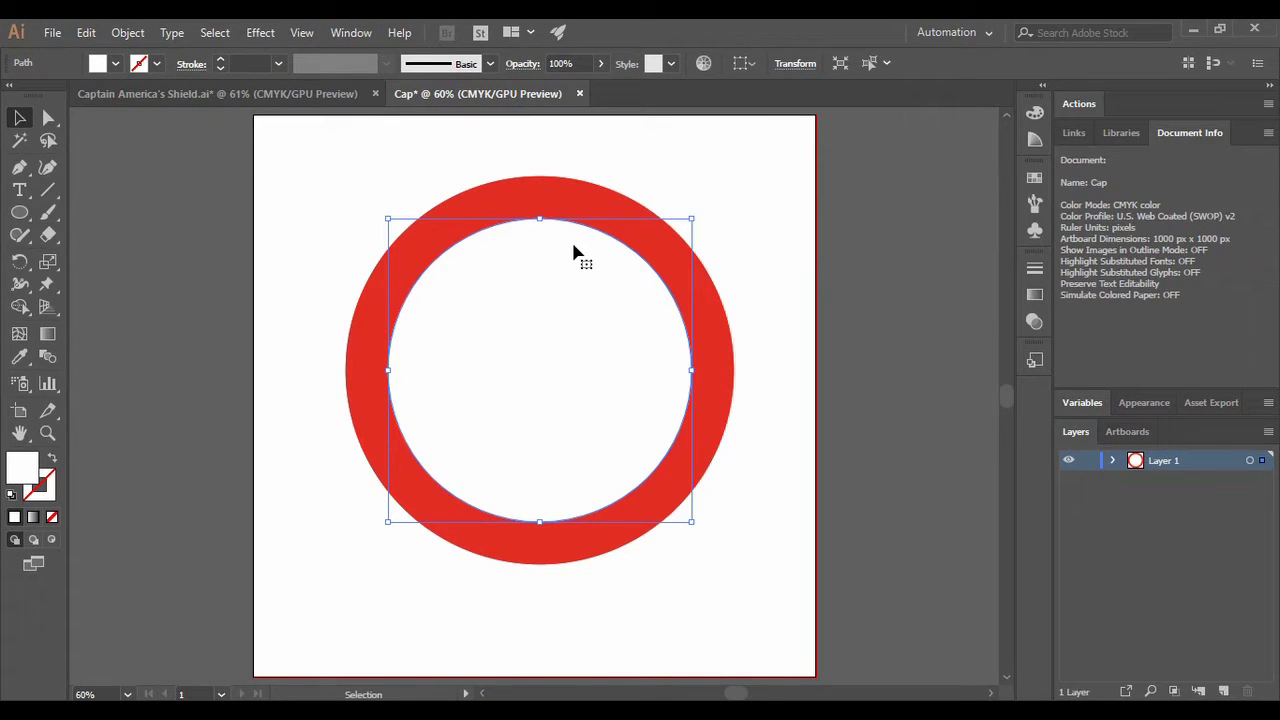
# Step: Toggle between the Direct Selection and Selection tools, then open the Object menu
pyautogui.press('a')
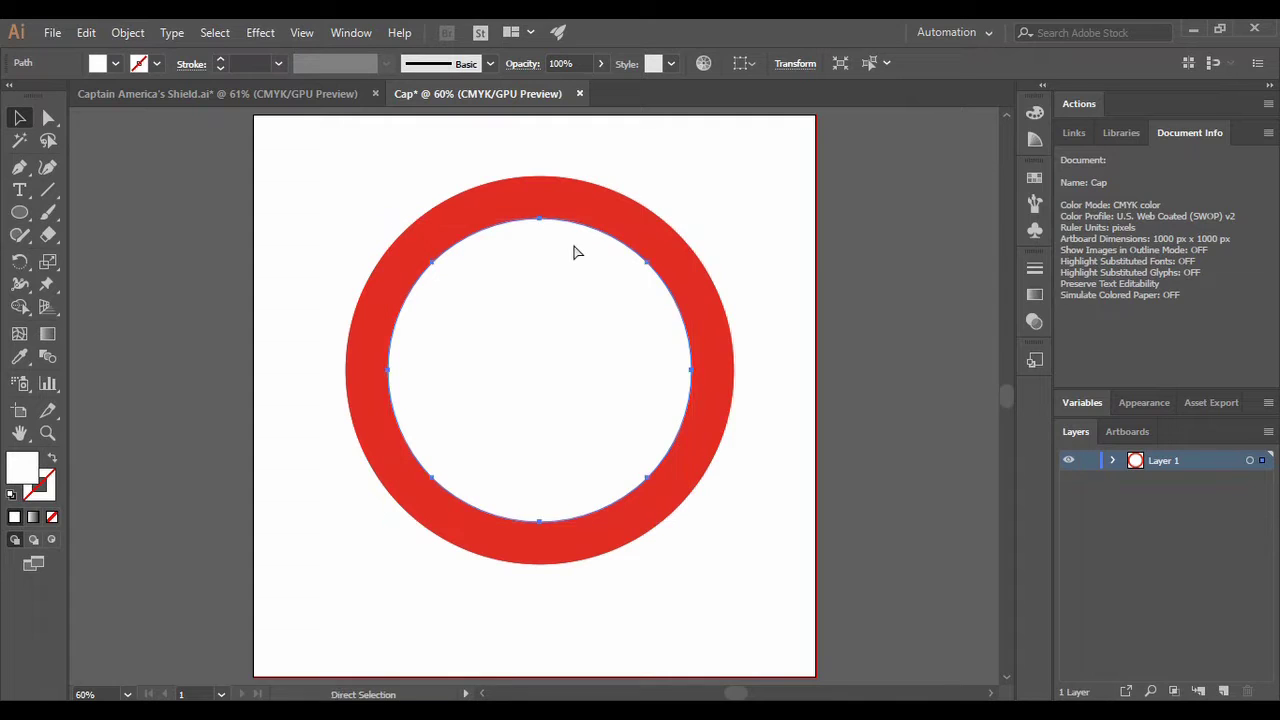
pyautogui.press('v')
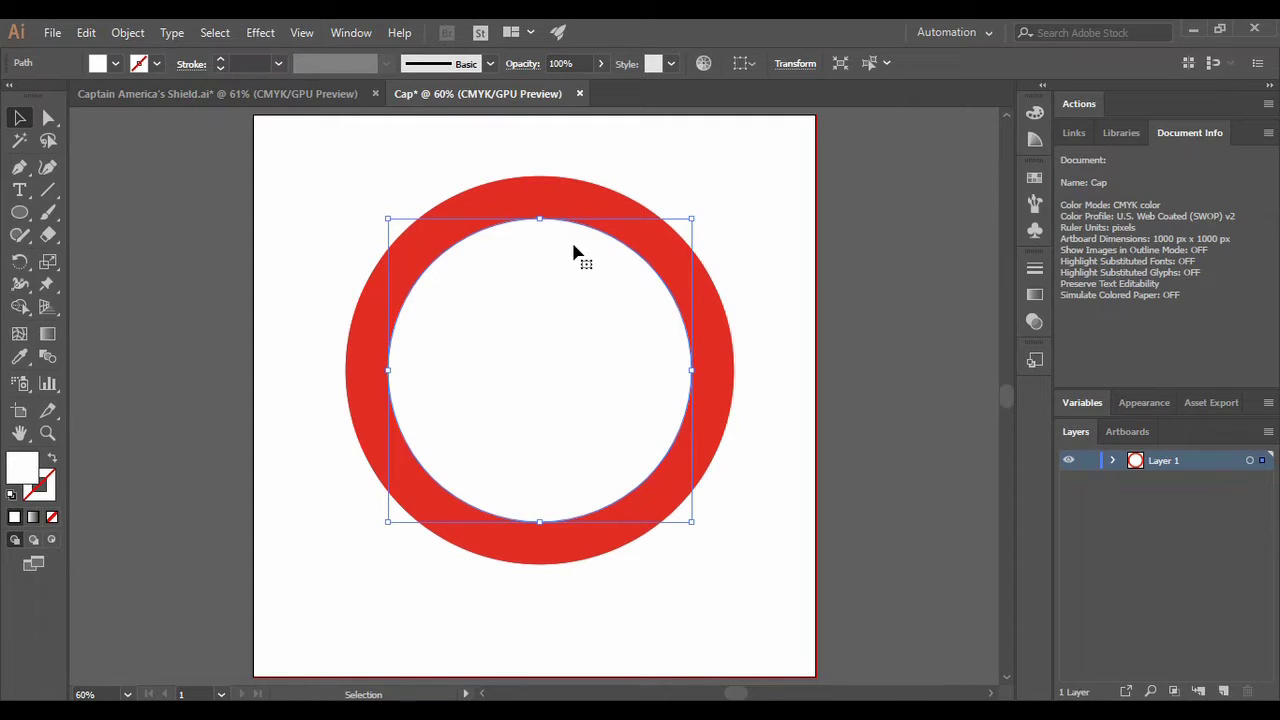
pyautogui.press('a')
pyautogui.press('v')
pyautogui.click(127, 34)
# Step: Offset the white circle inward by -75 px to create a third circle
pyautogui.moveTo(380, 436)
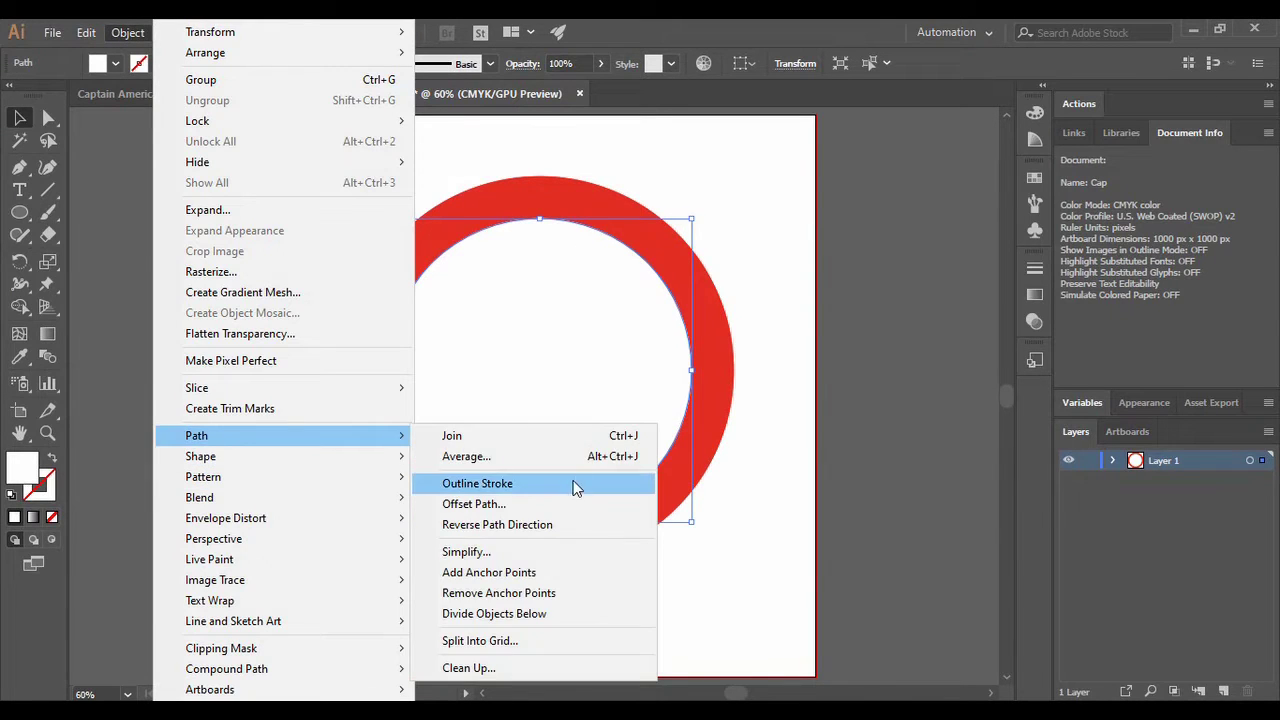
pyautogui.click(516, 505)
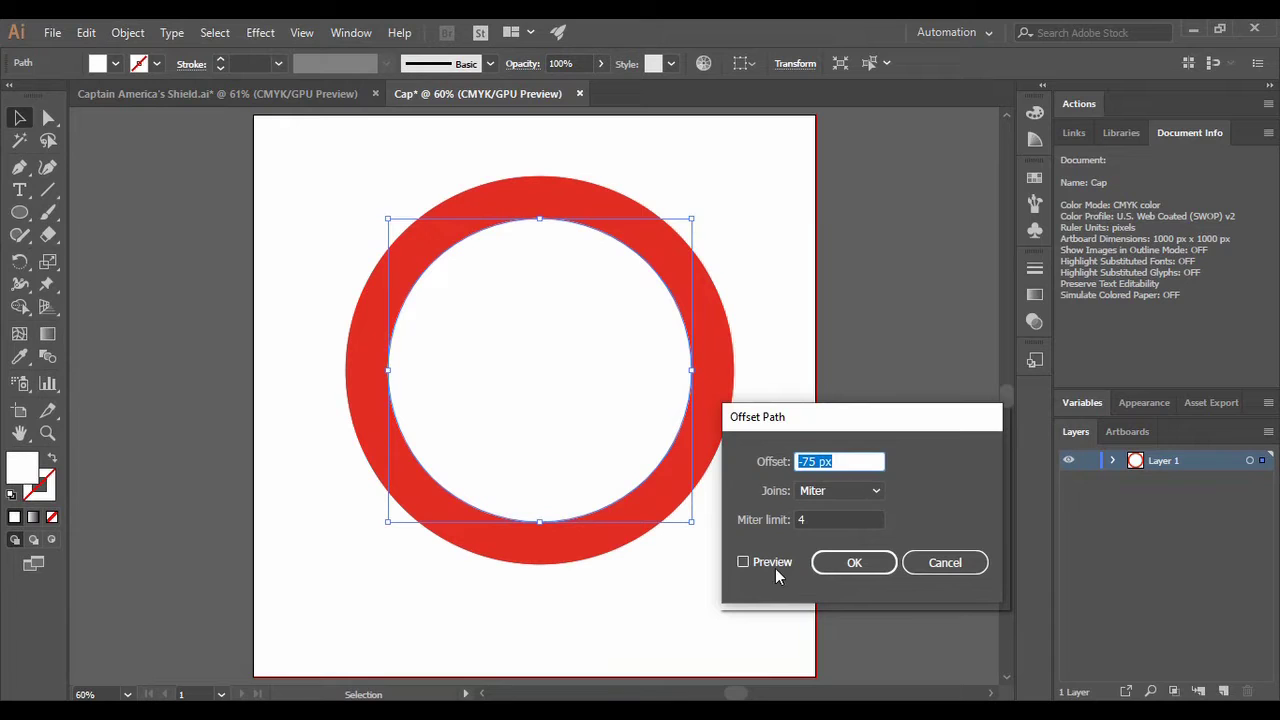
pyautogui.click(743, 562)
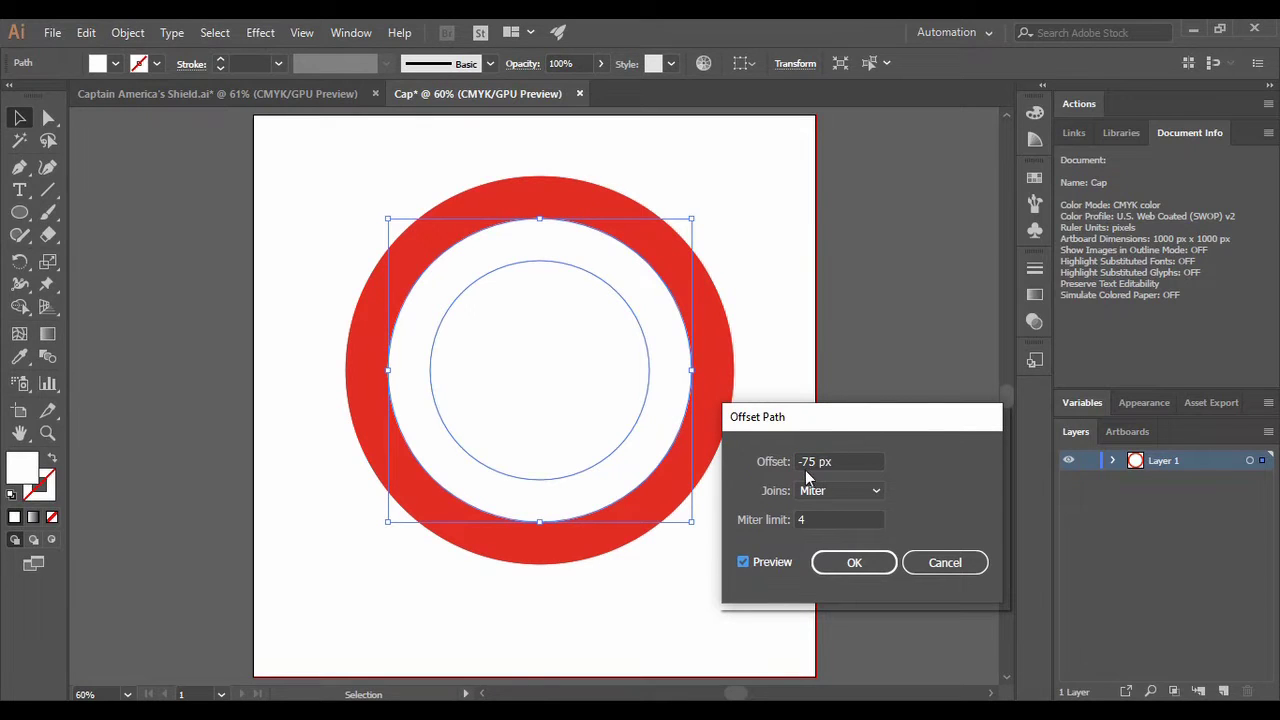
pyautogui.click(834, 564)
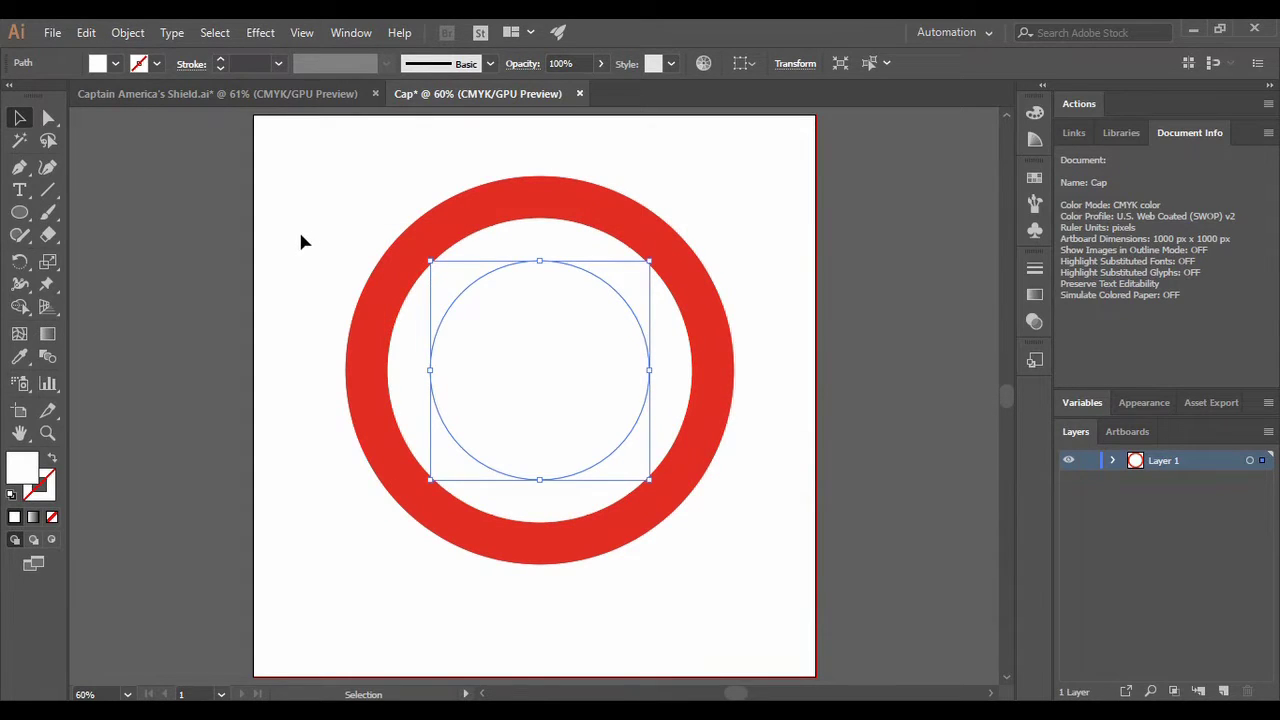
# Step: After checking the reference, fill the new circle with the ring's red using the Eyedropper
pyautogui.click(112, 93)
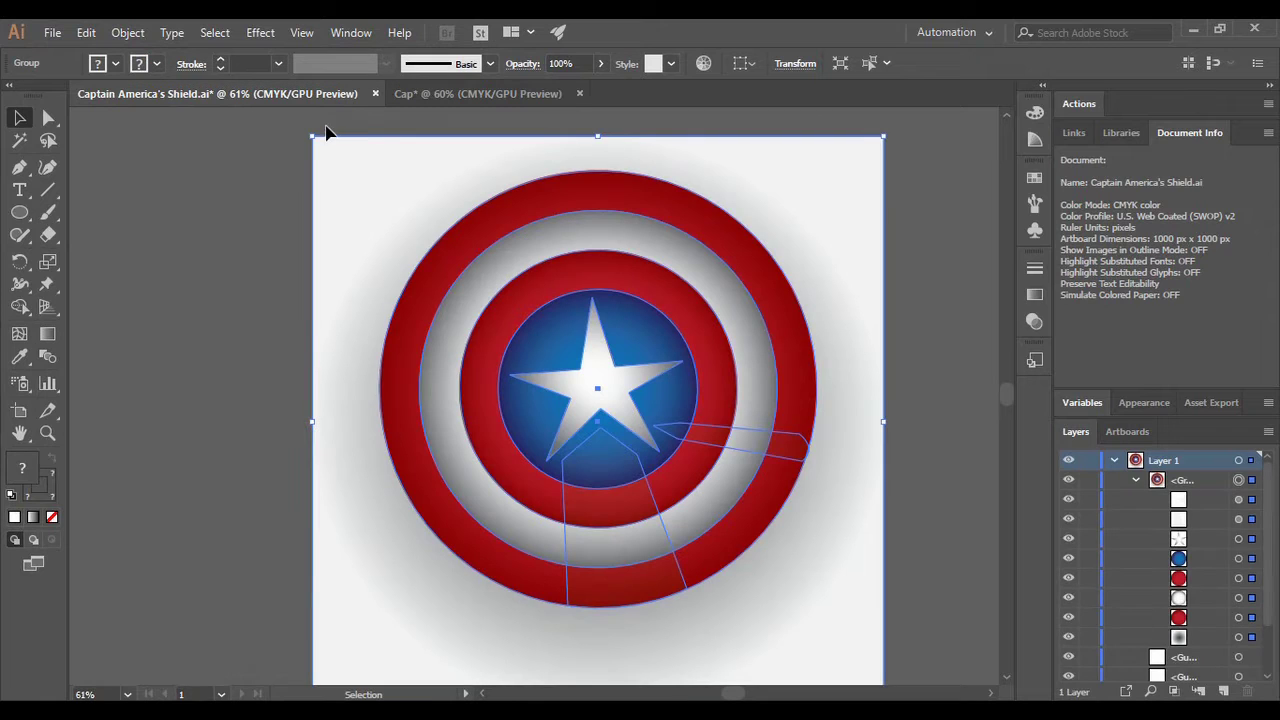
pyautogui.click(476, 96)
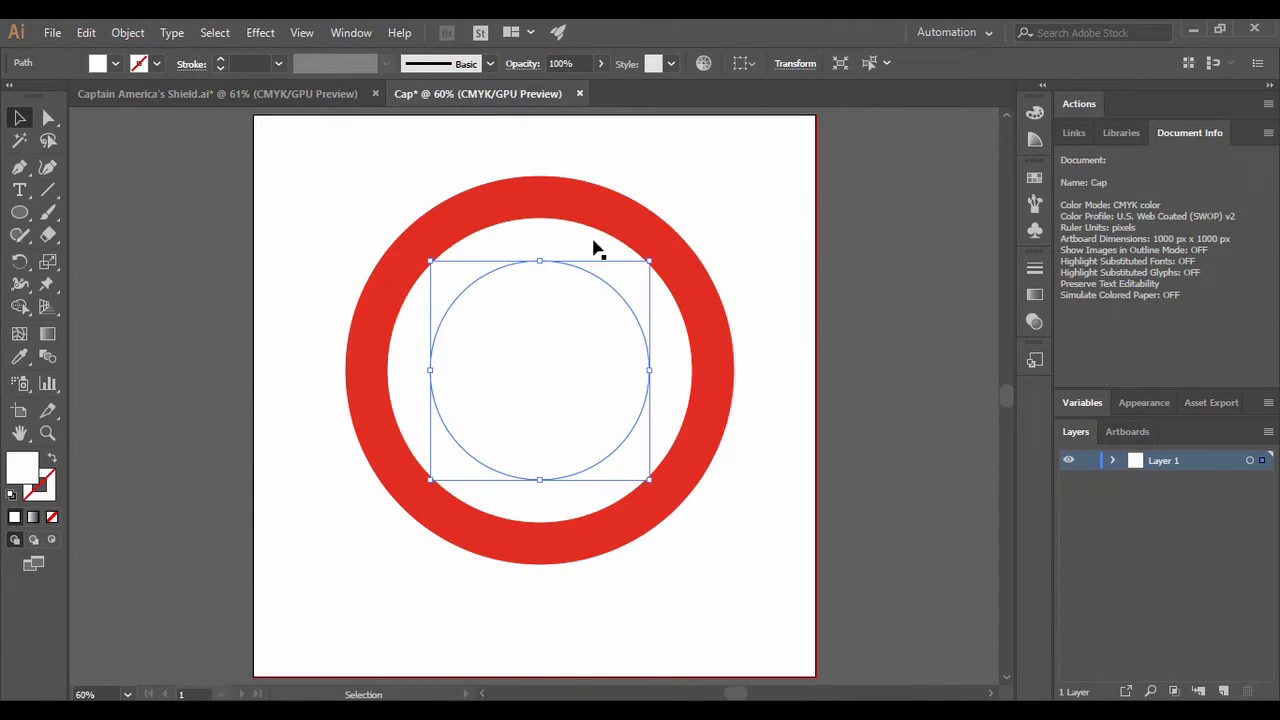
pyautogui.click(19, 356)
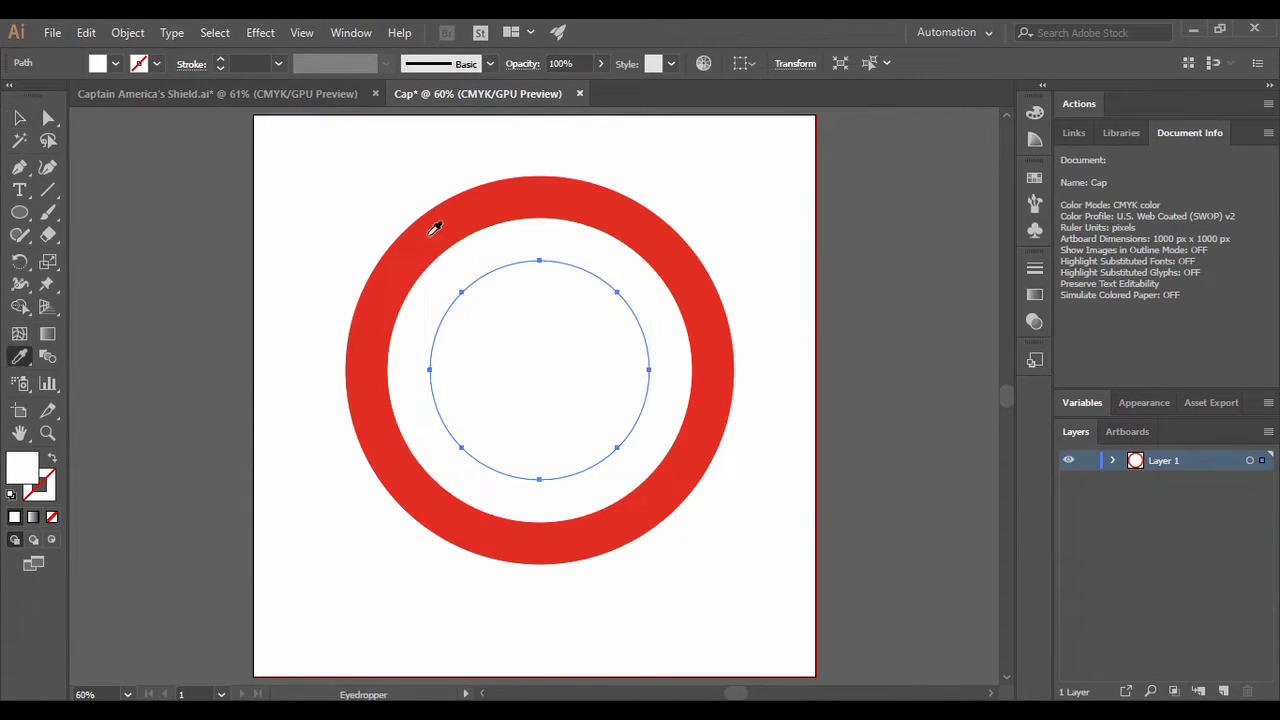
pyautogui.click(535, 189)
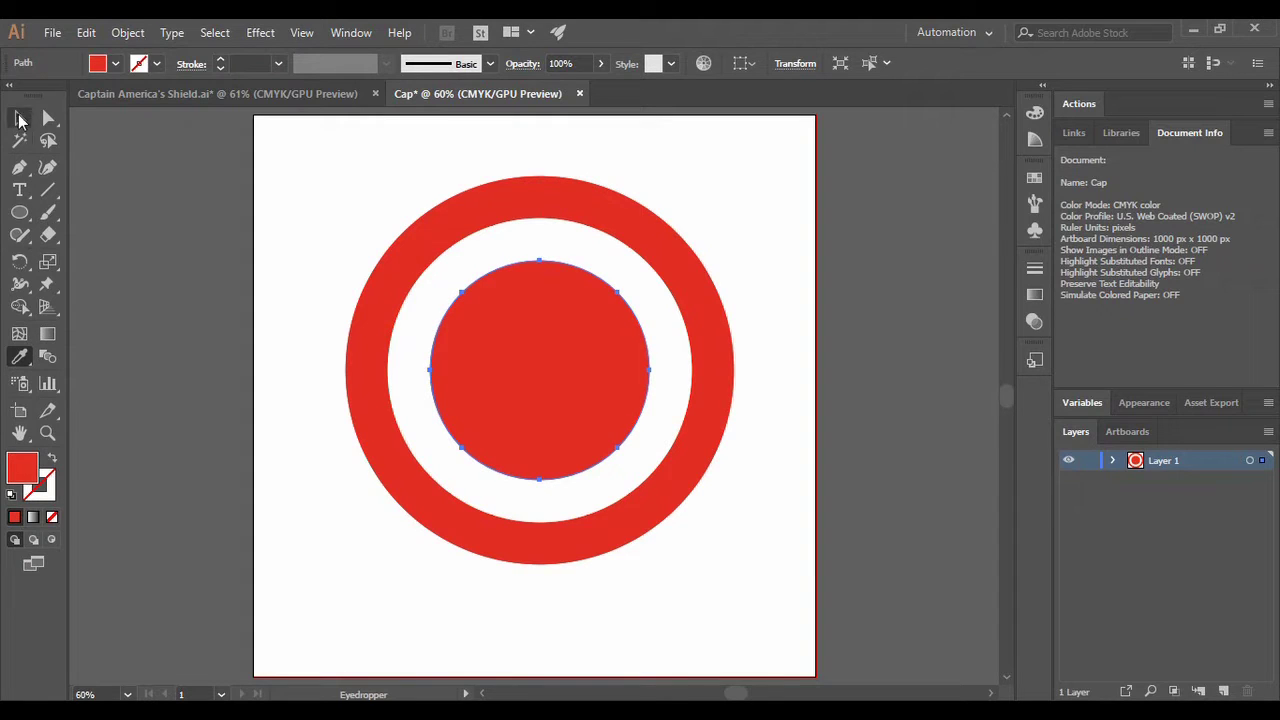
pyautogui.click(19, 119)
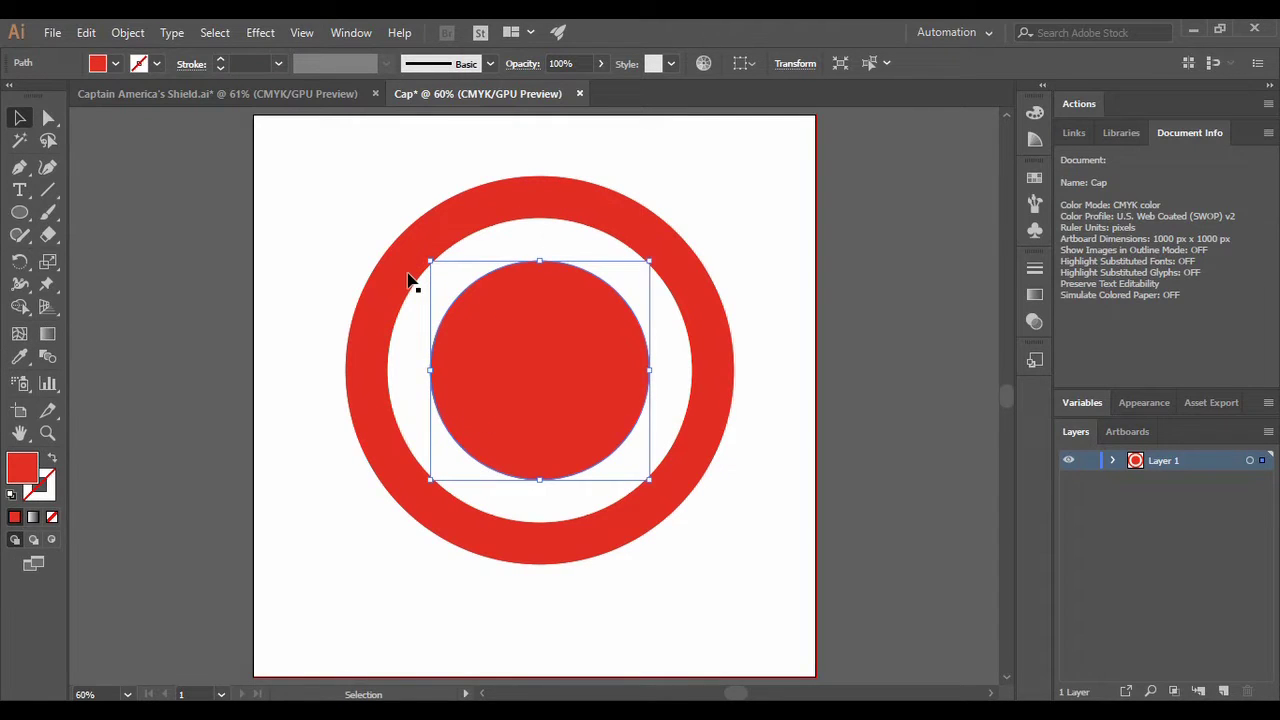
# Step: Offset the red centre disc by -75 px to make a fourth circle, then view the reference
pyautogui.press('a')
pyautogui.press('ctrl')
pyautogui.click(128, 33)
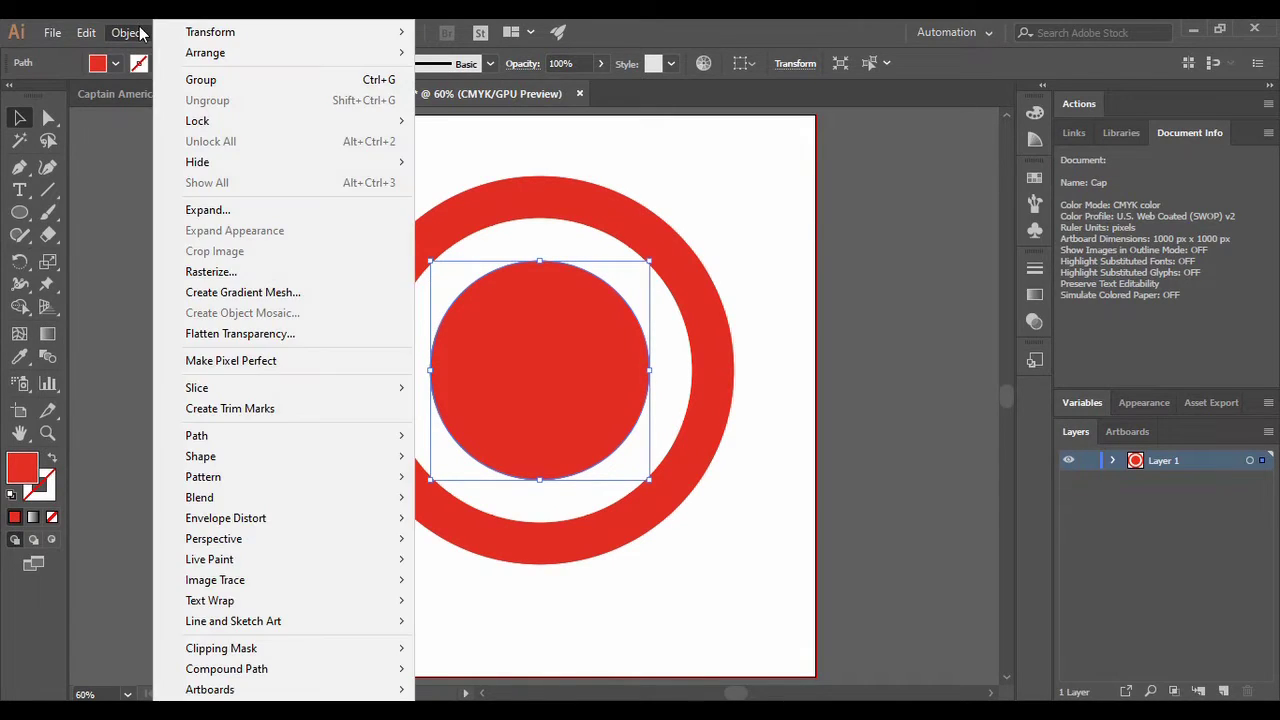
pyautogui.moveTo(281, 440)
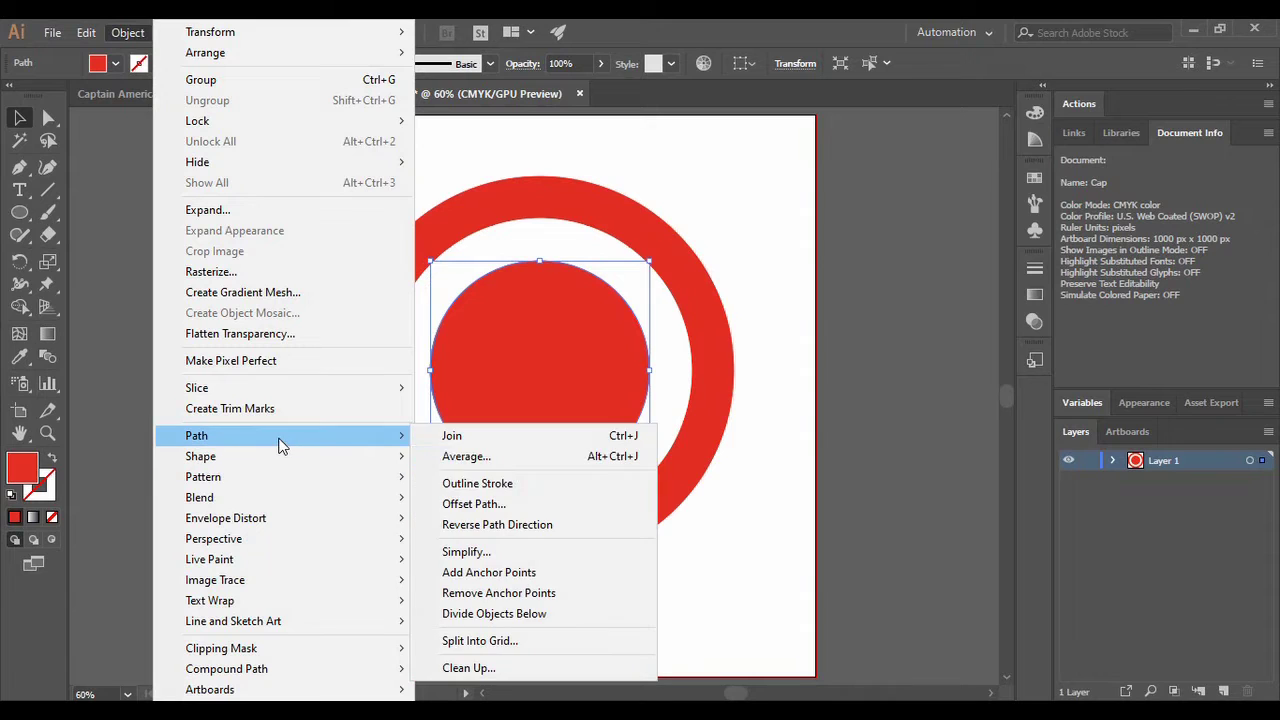
pyautogui.click(490, 514)
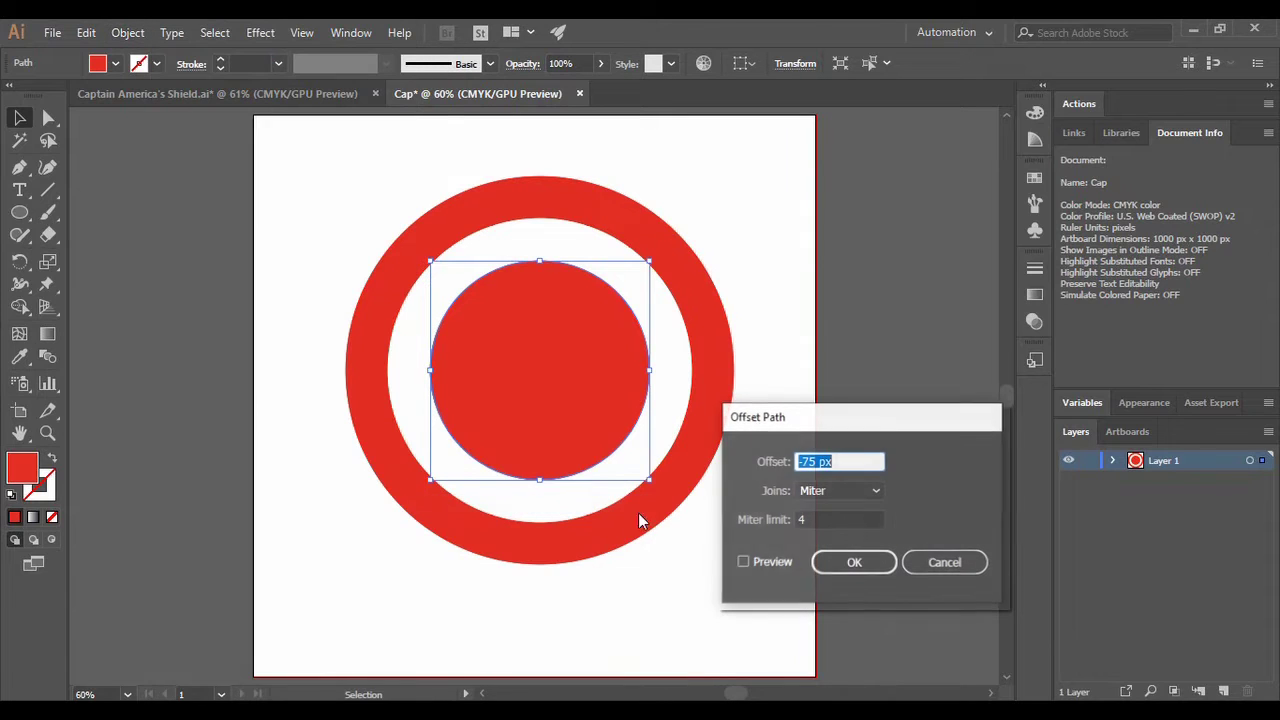
pyautogui.click(848, 563)
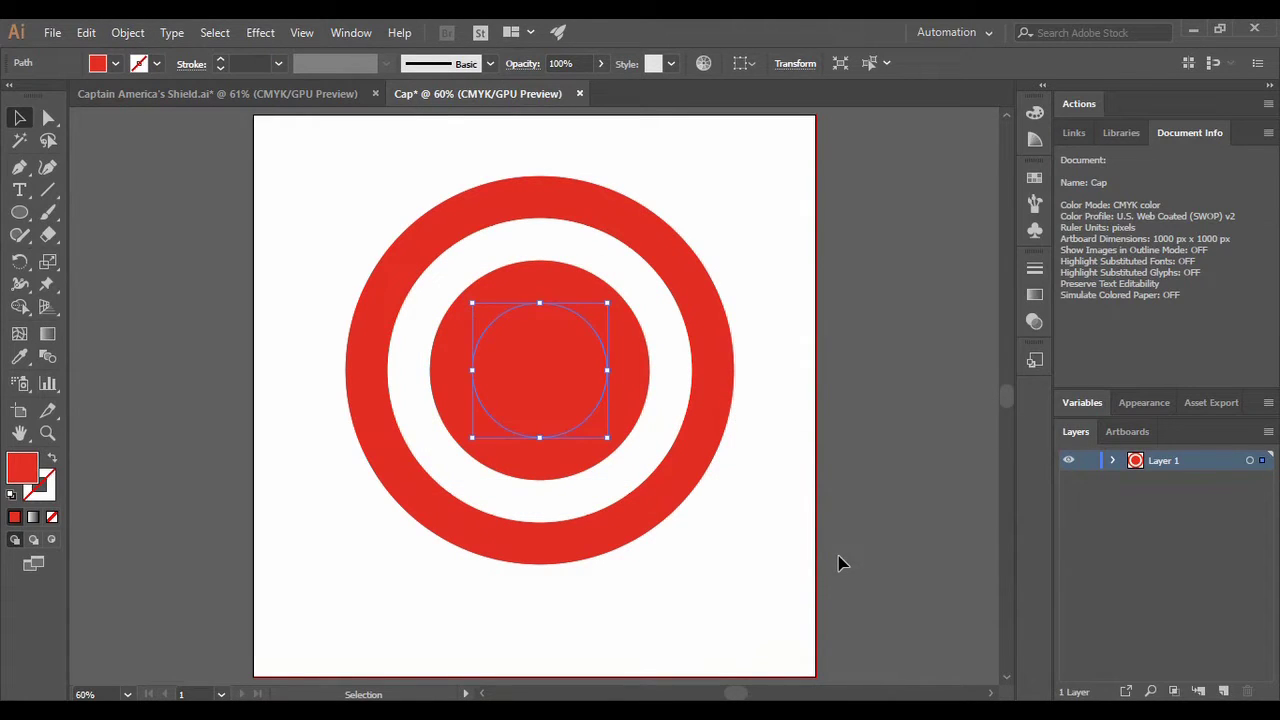
pyautogui.click(120, 94)
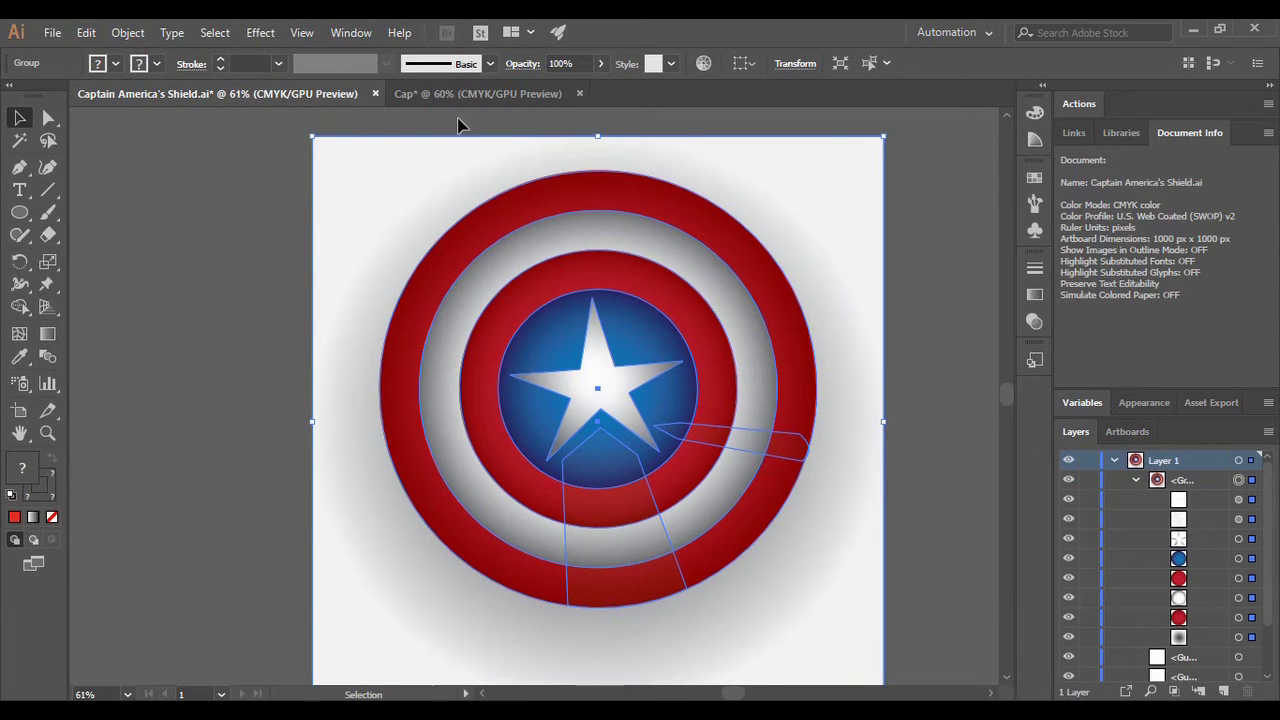
# Step: Fill the innermost circle navy blue, compare against the reference shield, and deselect
pyautogui.click(435, 94)
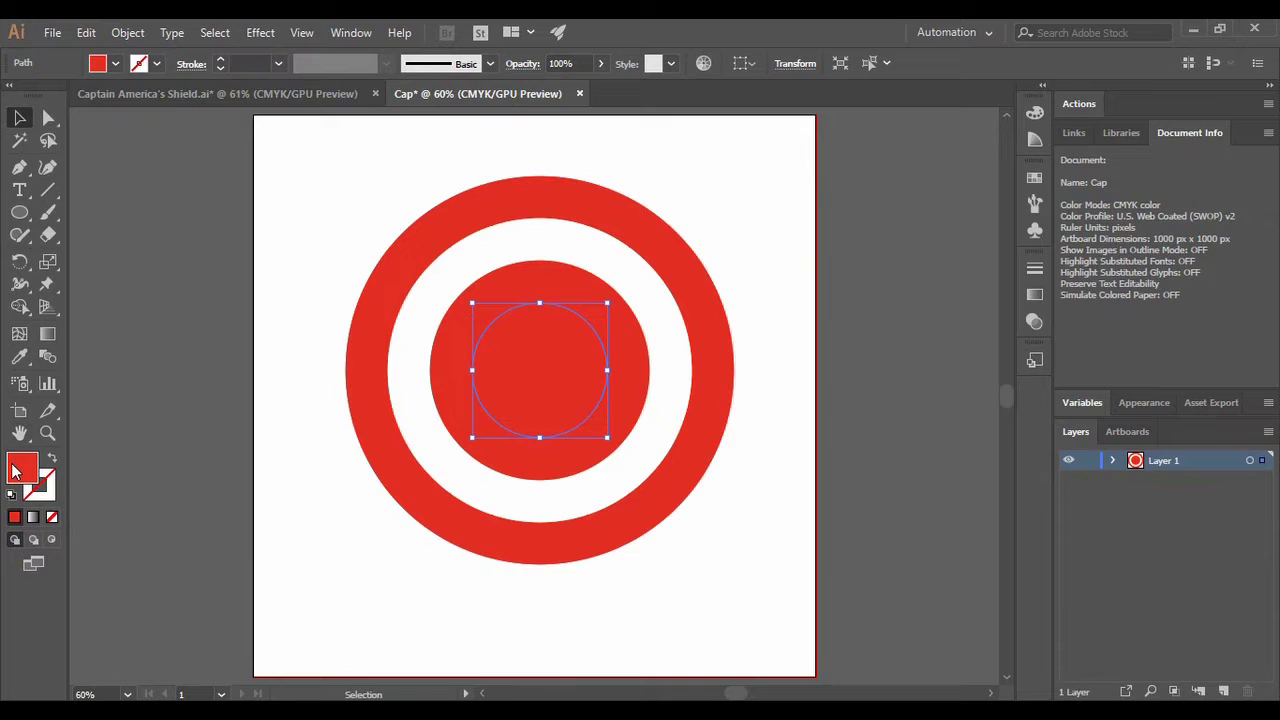
pyautogui.click(15, 472)
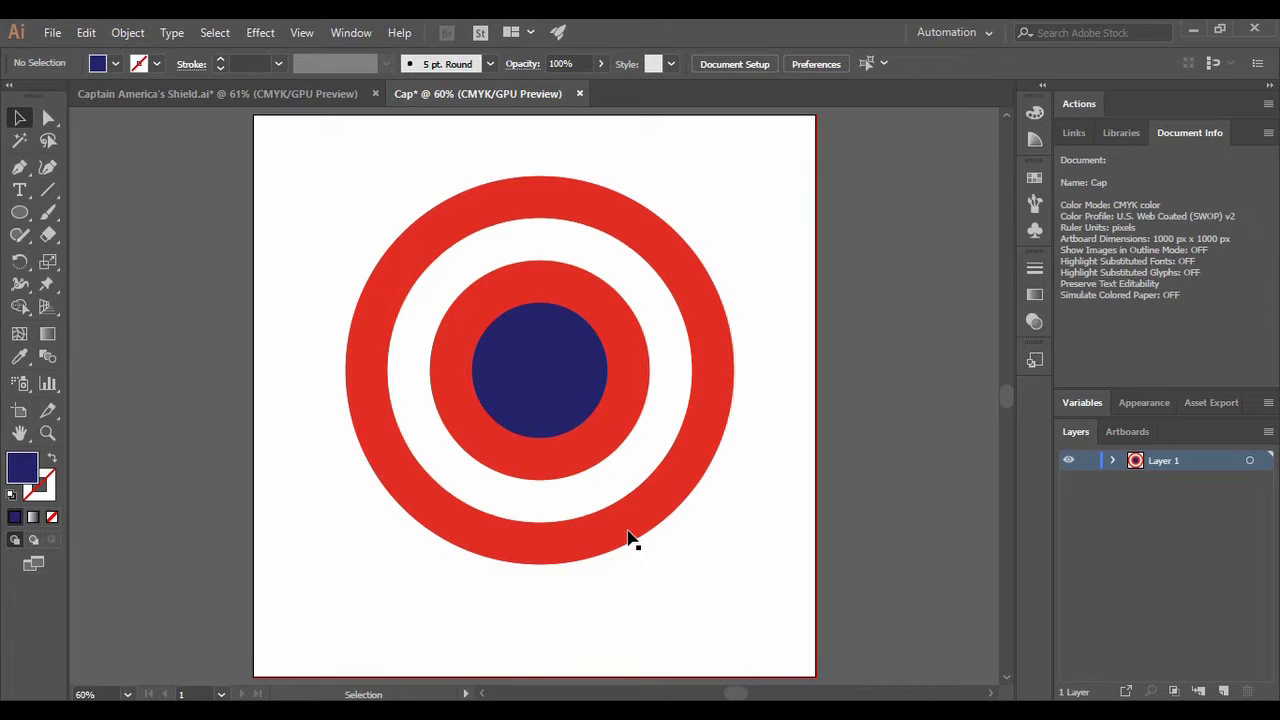
pyautogui.click(184, 95)
pyautogui.click(420, 465)
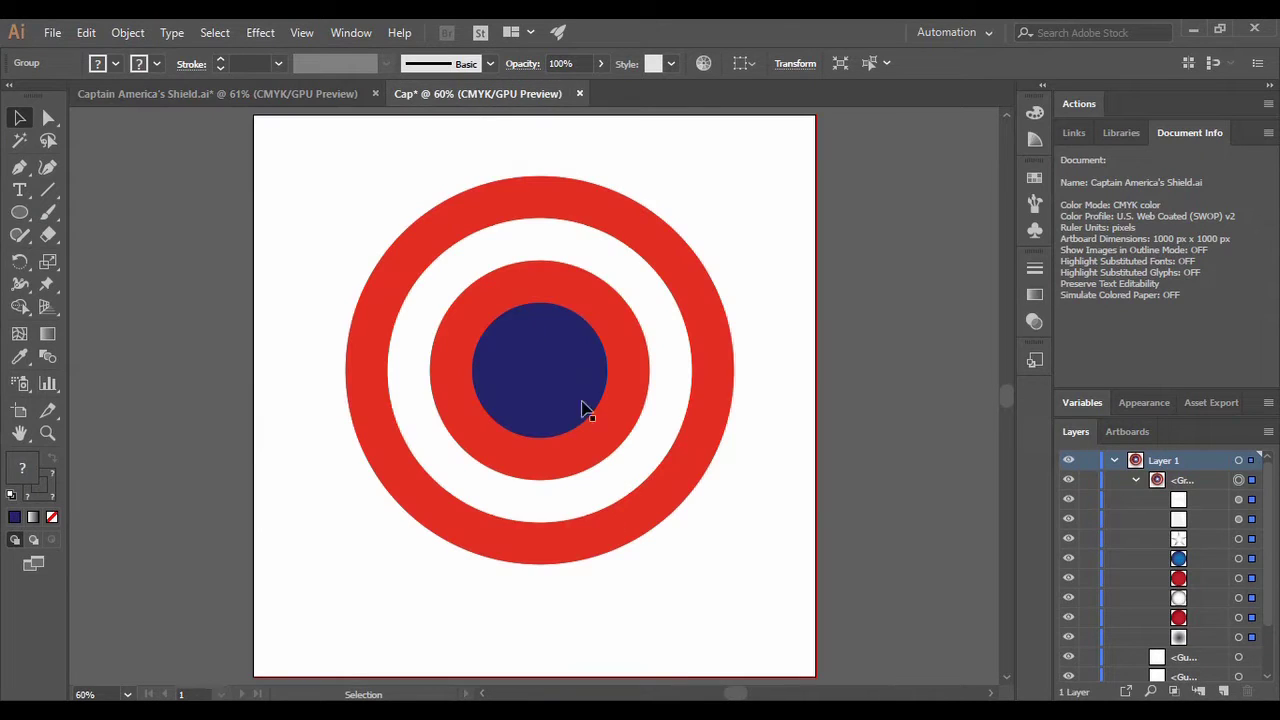
pyautogui.hotkey('ctrl', 'shift', 'a')
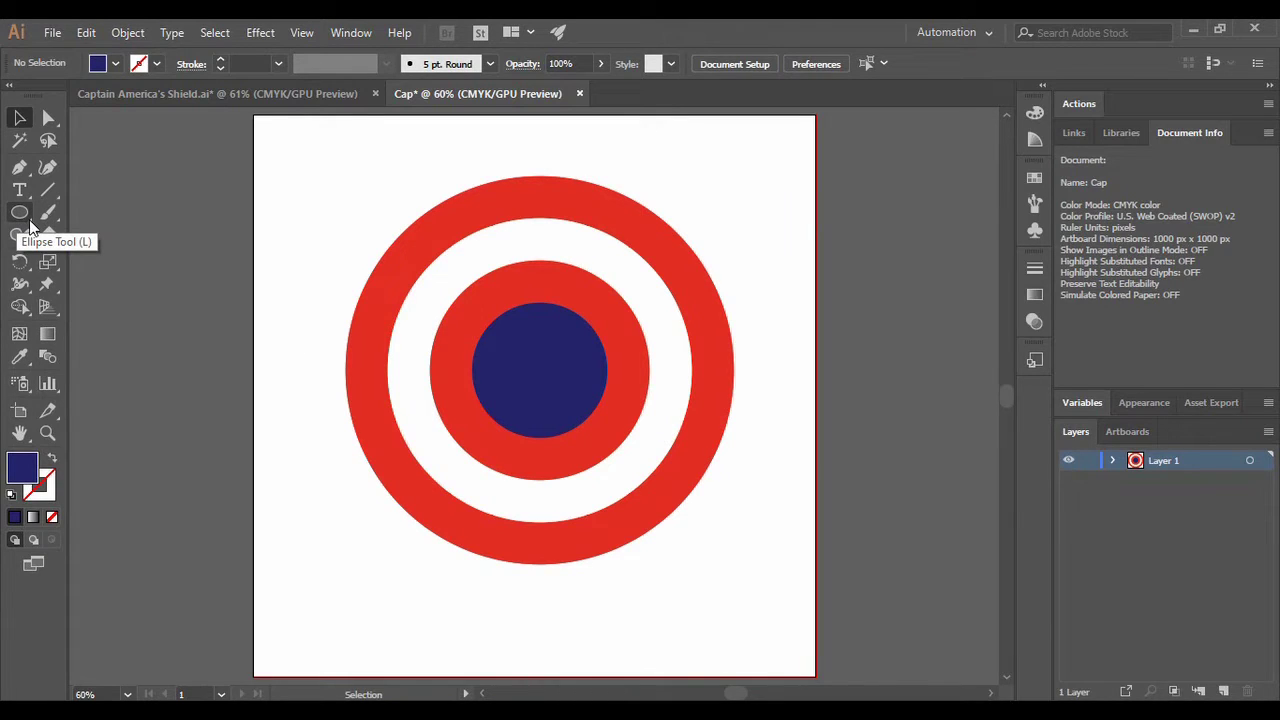
# Step: Draw a tall white-filled rectangle vertically across the navy disc with the Rectangle Tool
pyautogui.moveTo(29, 226); pyautogui.dragTo(78, 213)
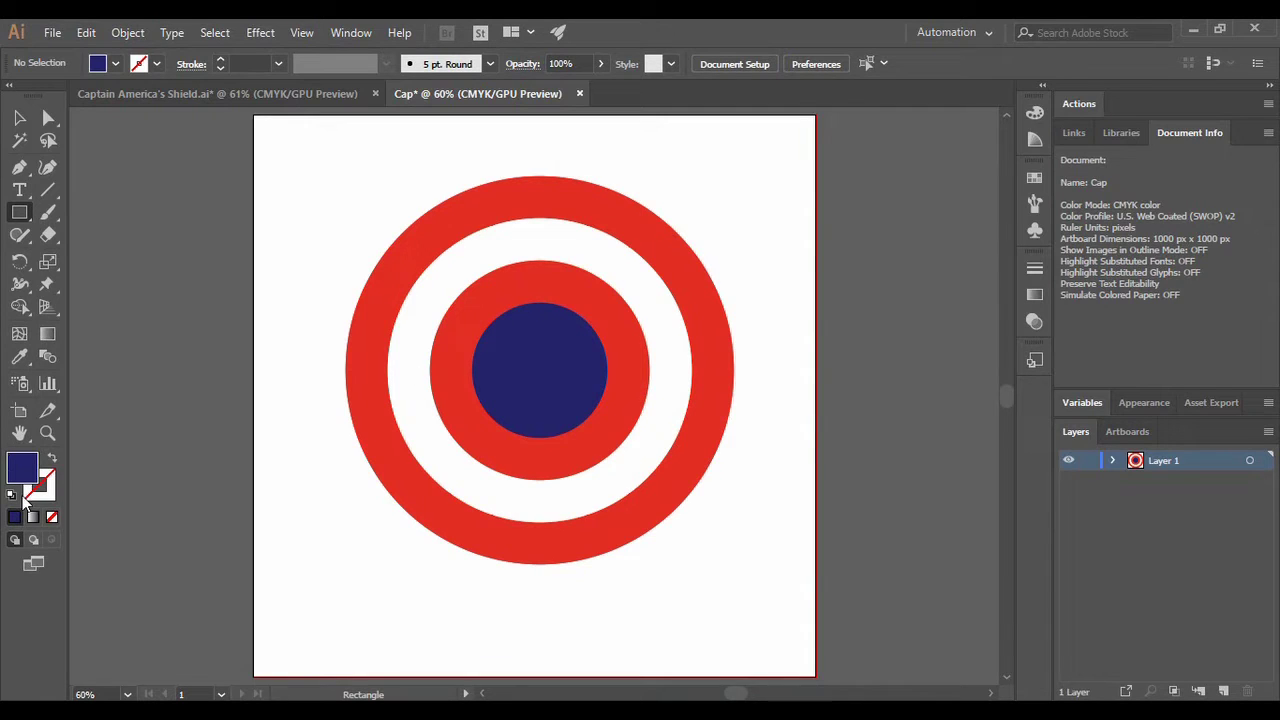
pyautogui.click(20, 466)
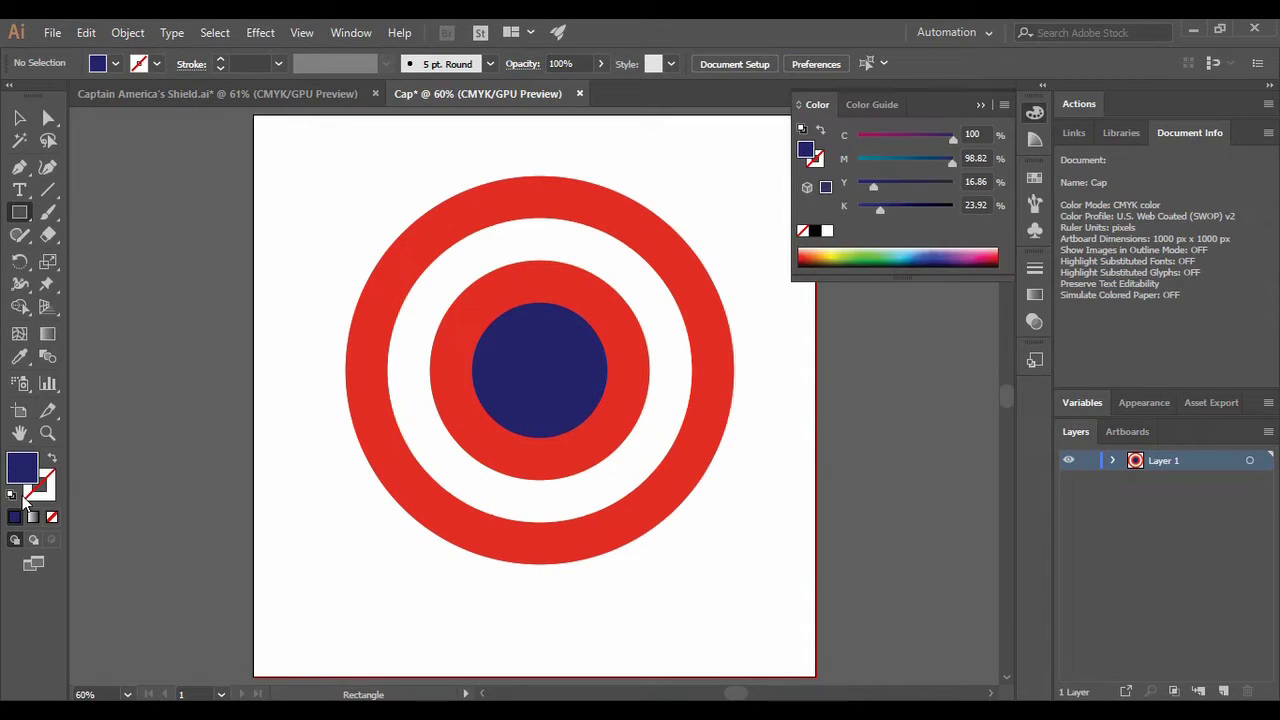
pyautogui.click(818, 231)
pyautogui.click(979, 106)
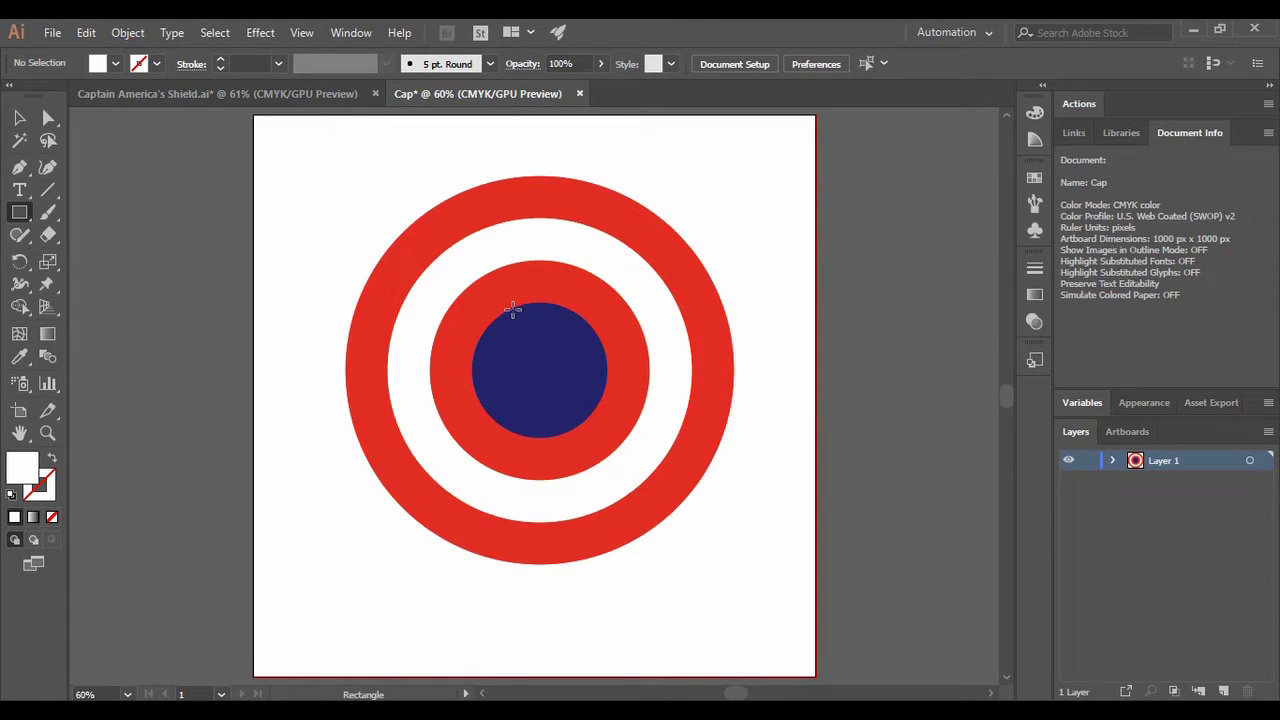
pyautogui.moveTo(512, 310); pyautogui.dragTo(565, 432)
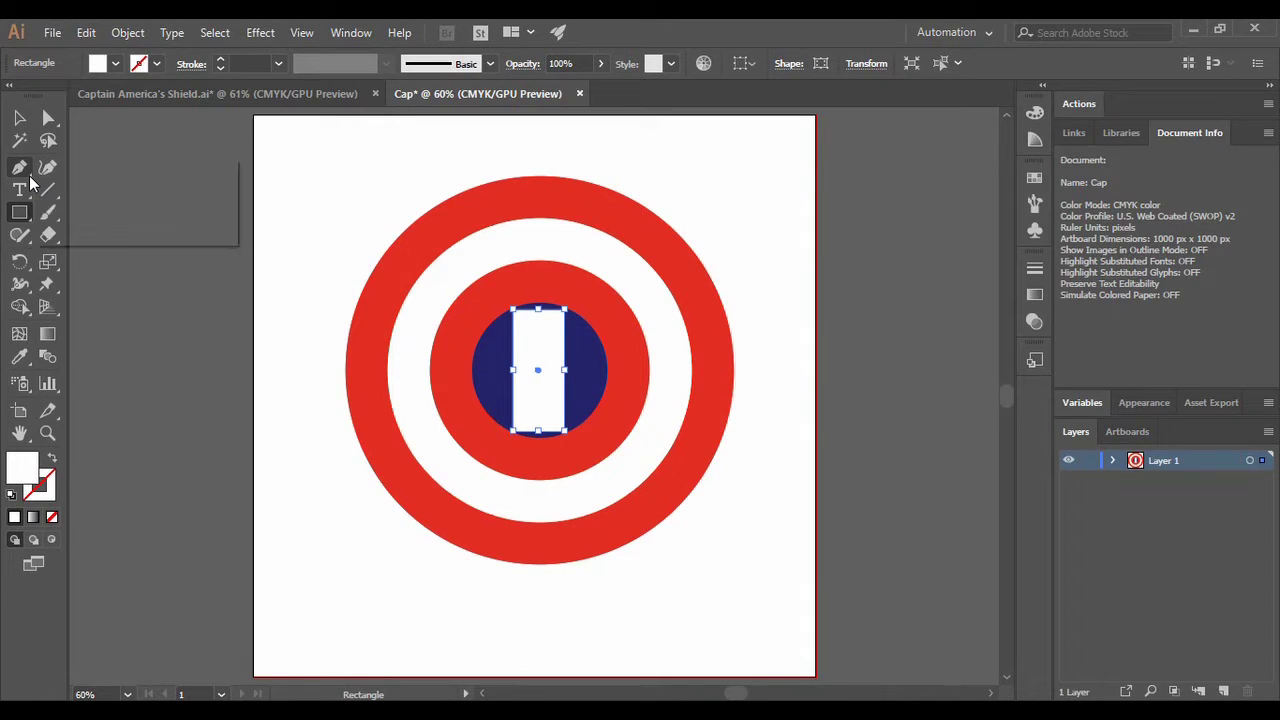
pyautogui.click(30, 178)
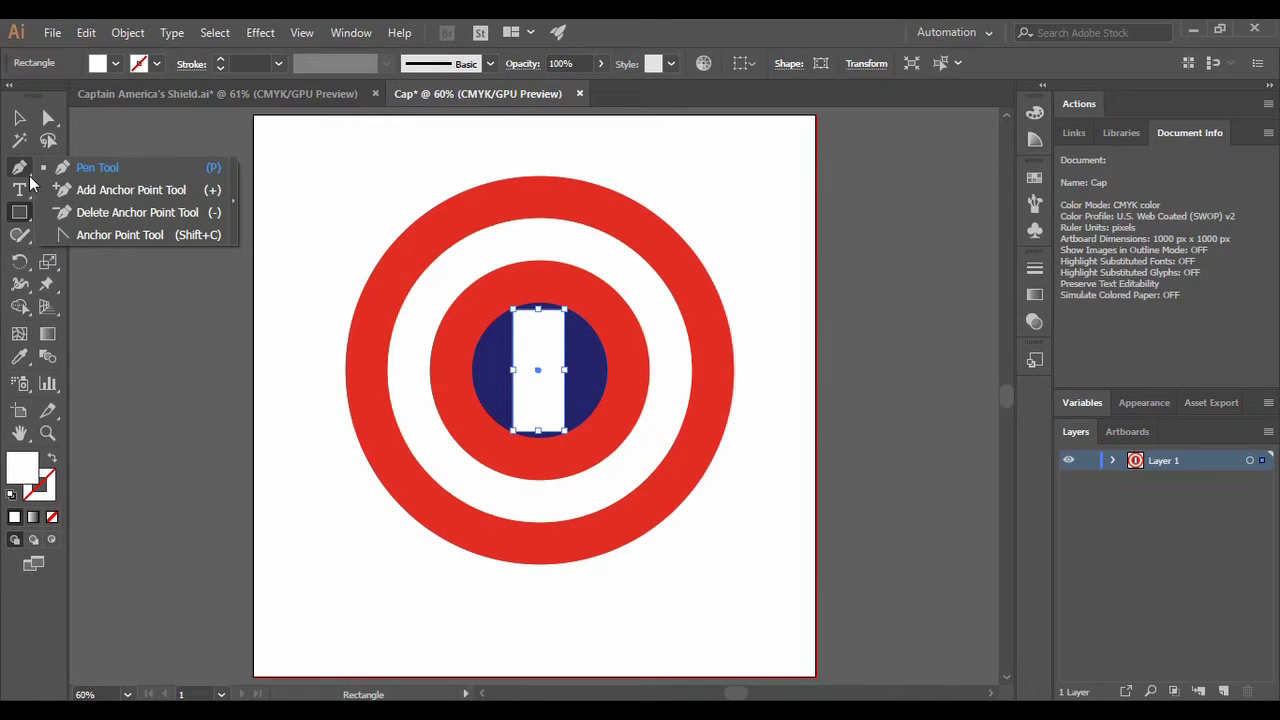
# Step: Add anchor points at the middle of the rectangle's top and bottom edges
pyautogui.click(82, 190)
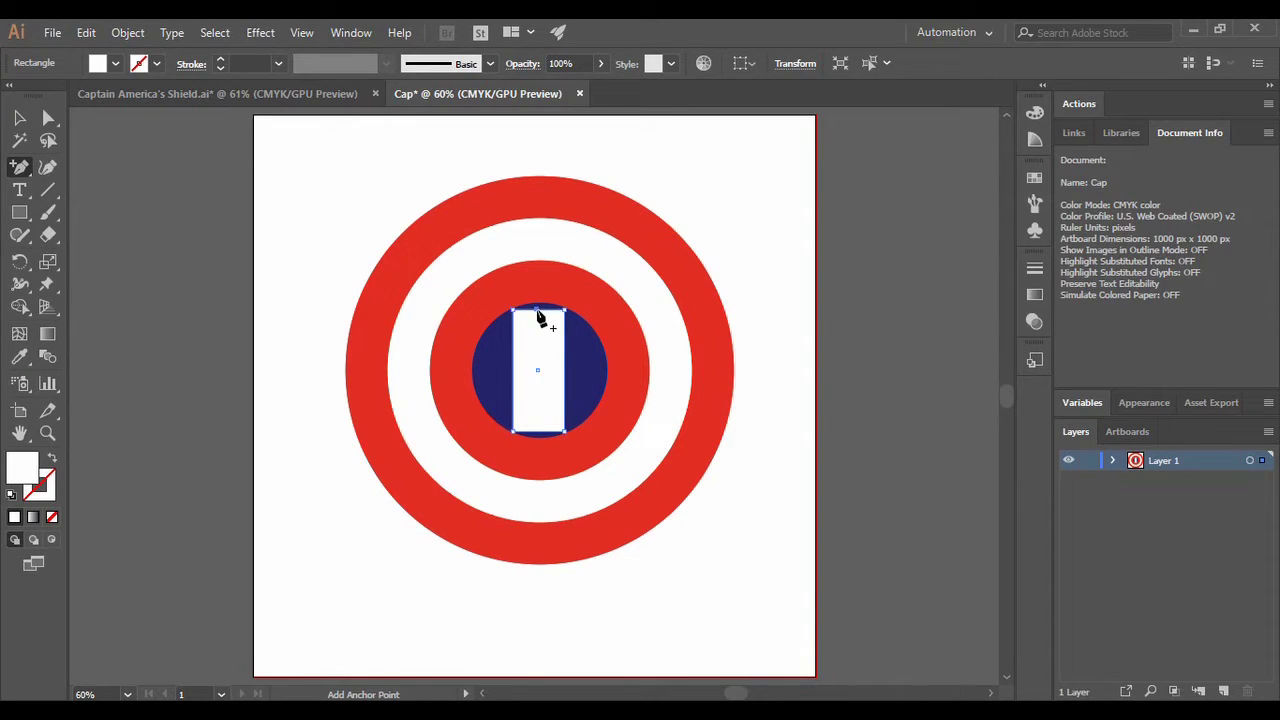
pyautogui.click(538, 311)
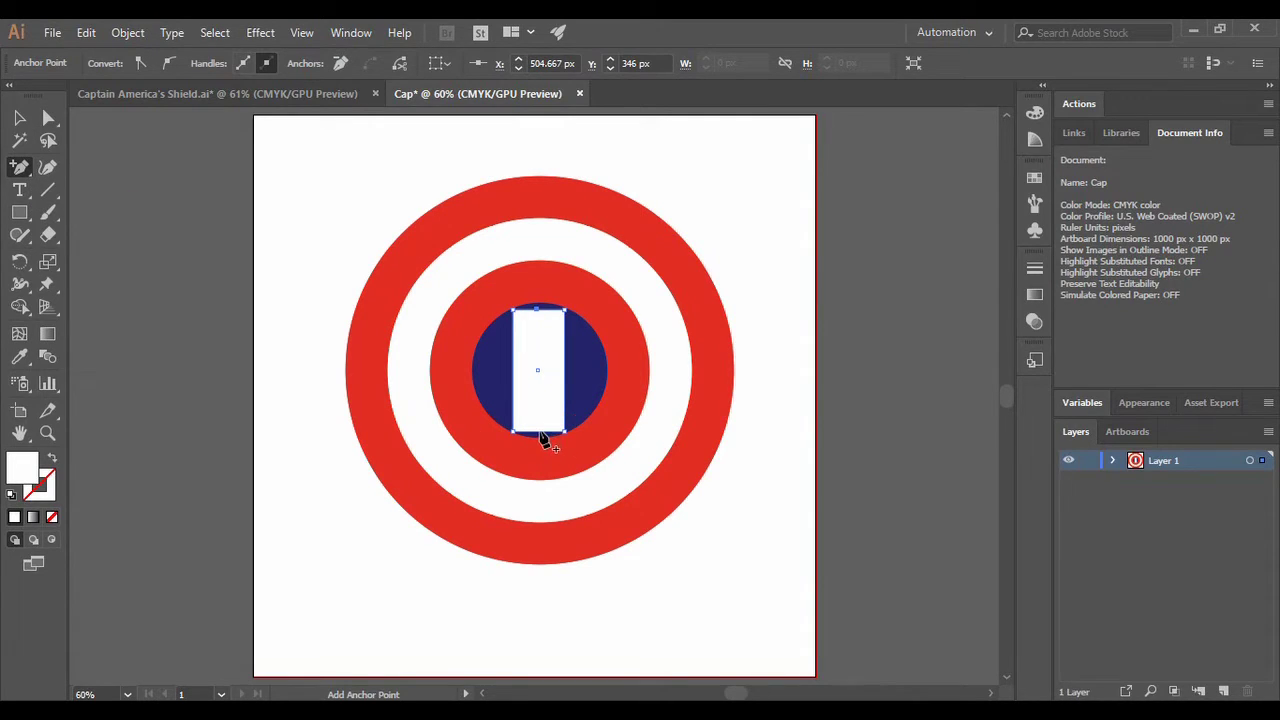
pyautogui.click(541, 432)
# Step: Delete both top corners and raise the bottom-middle point, forming a notched white spike
pyautogui.moveTo(20, 168); pyautogui.dragTo(83, 207)
pyautogui.click(514, 311)
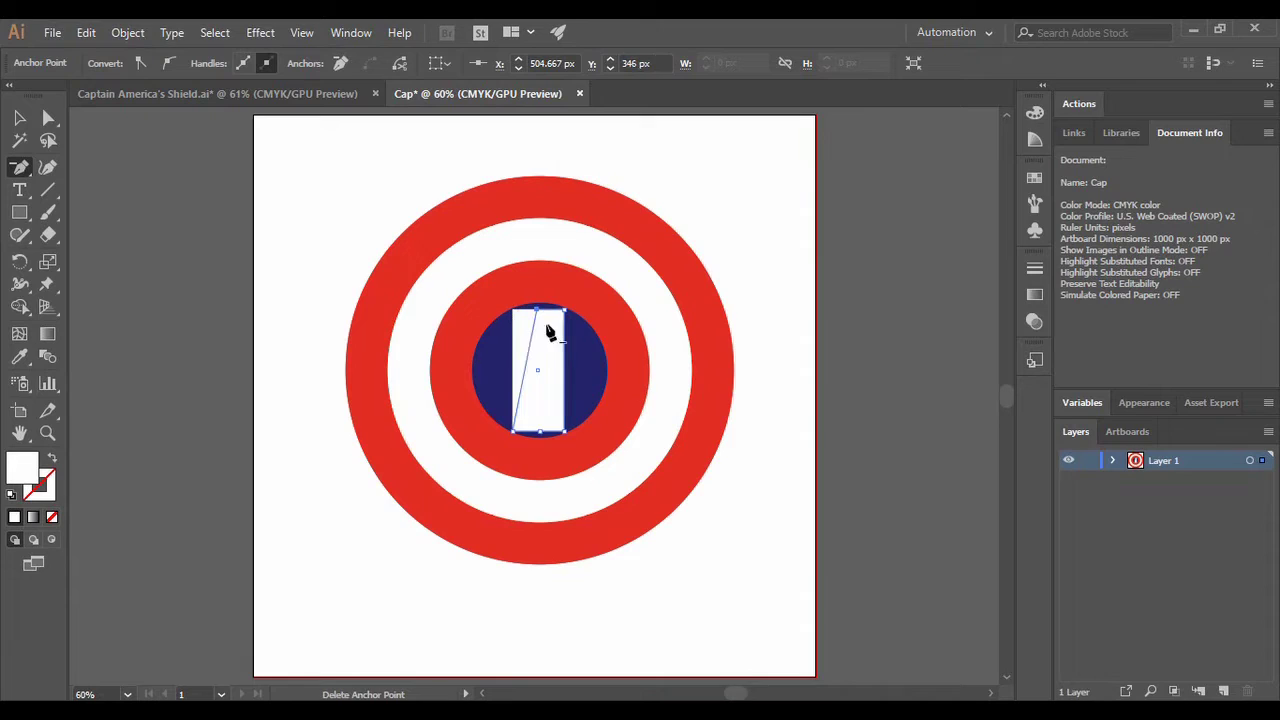
pyautogui.click(565, 311)
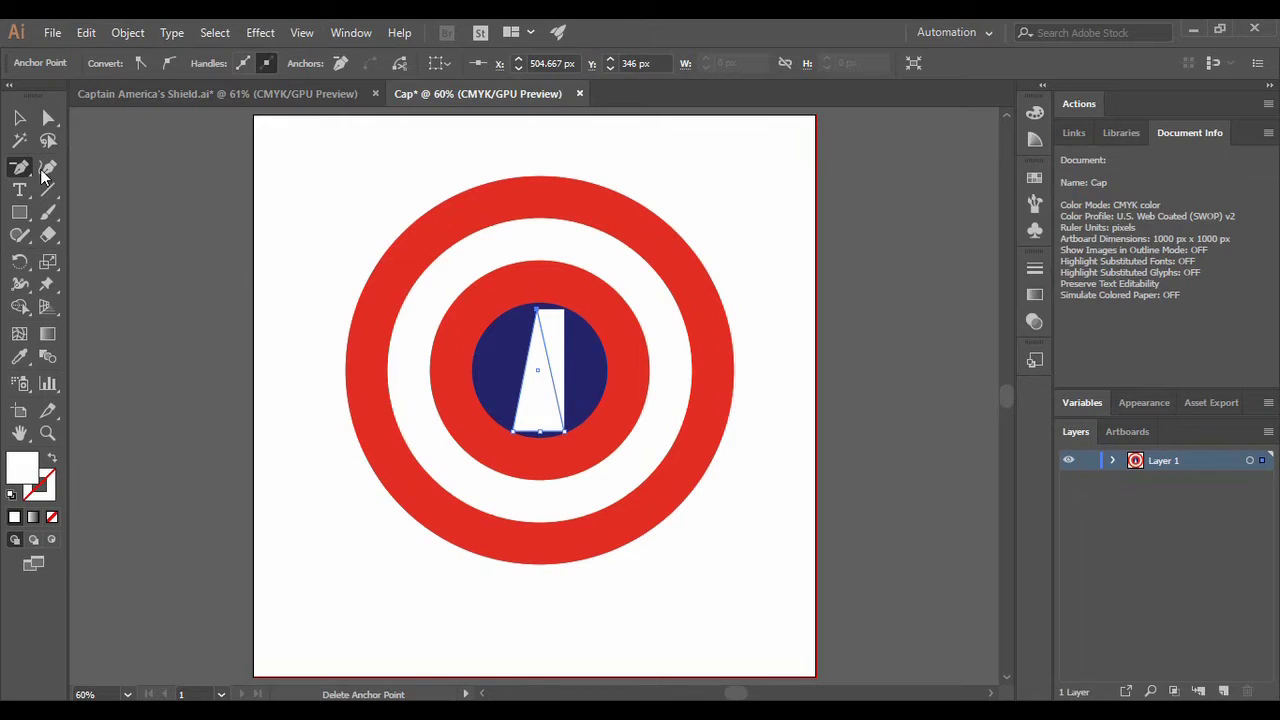
pyautogui.click(48, 117)
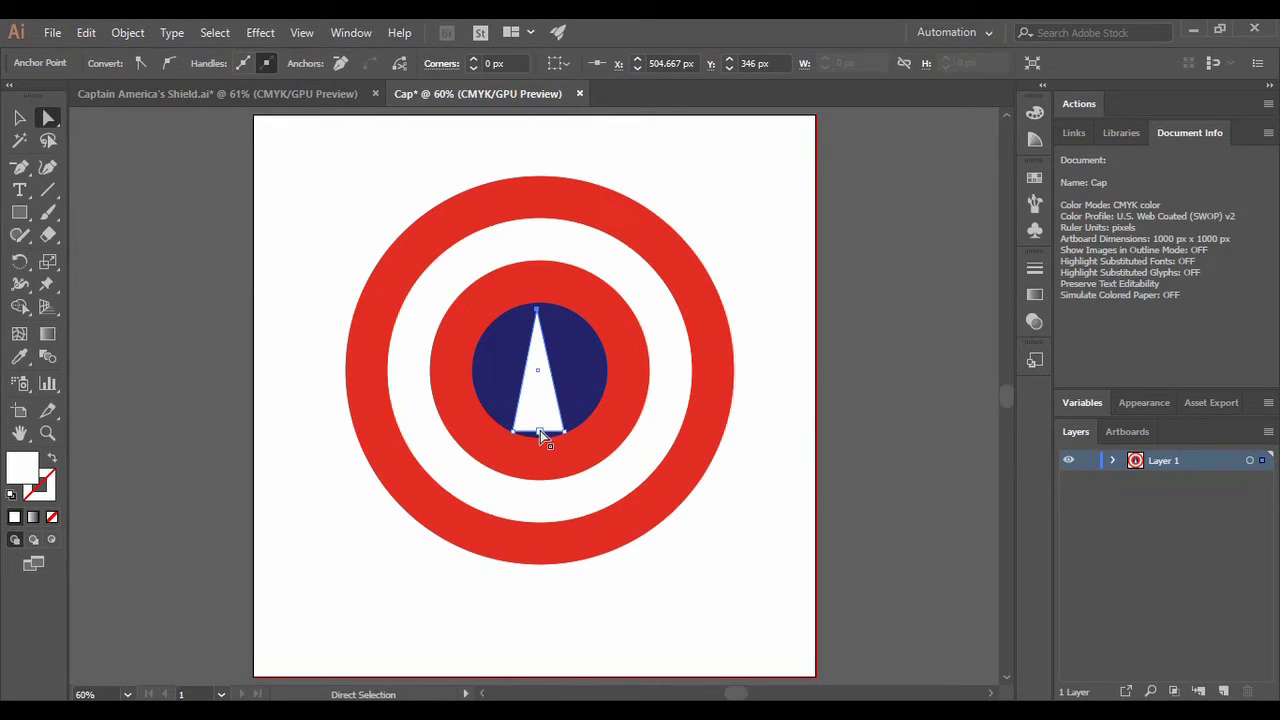
pyautogui.moveTo(539, 431); pyautogui.dragTo(539, 384)
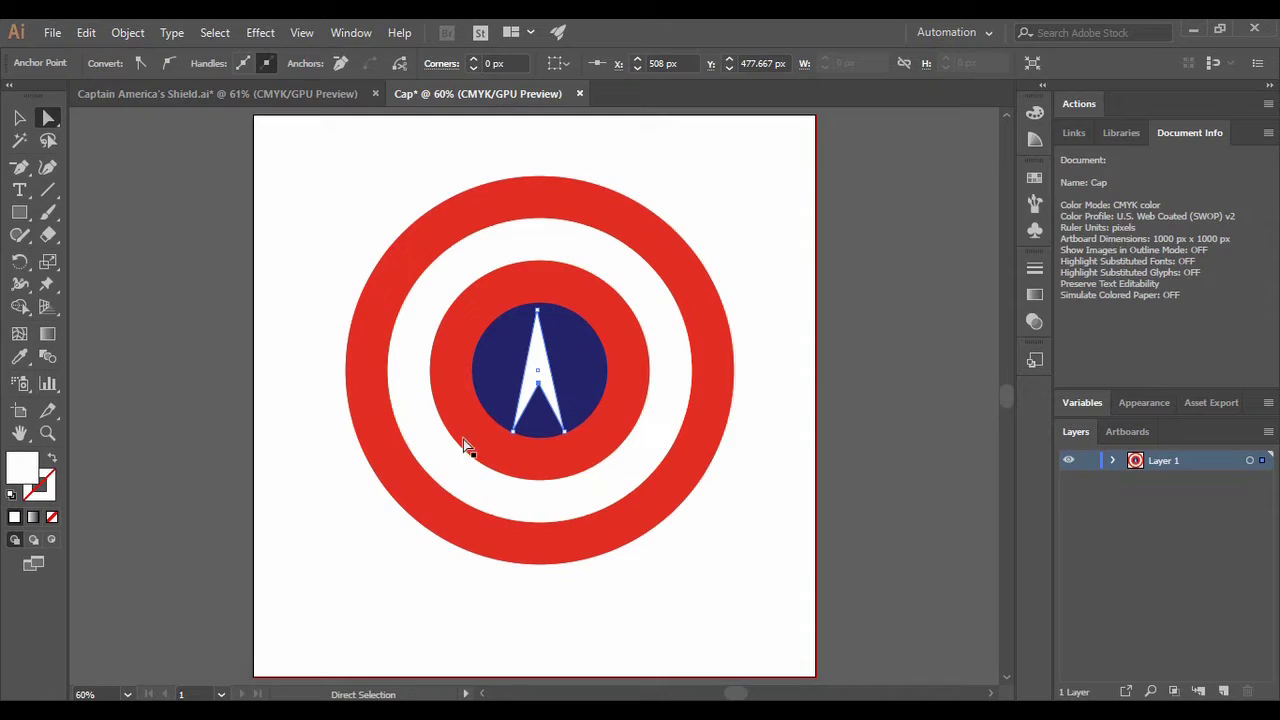
pyautogui.click(322, 469)
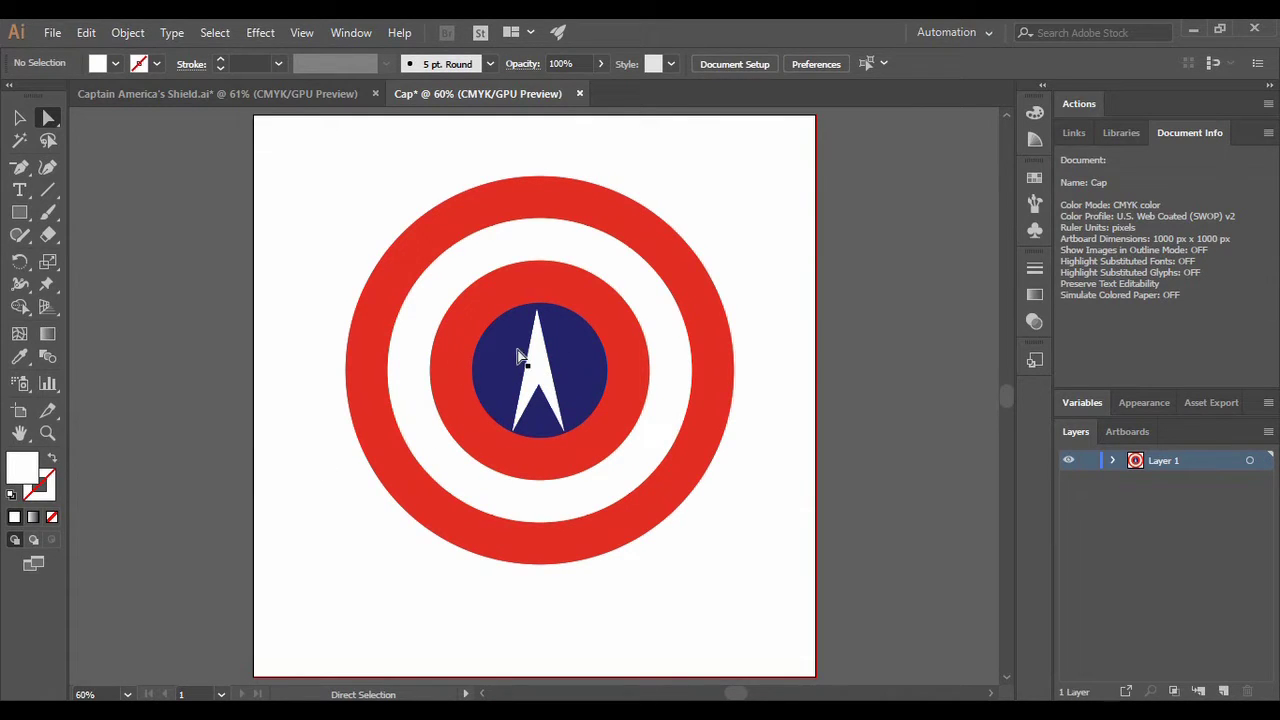
# Step: After checking the reference, draw a small rectangle from the navy disc's left edge toward the spike
pyautogui.click(205, 95)
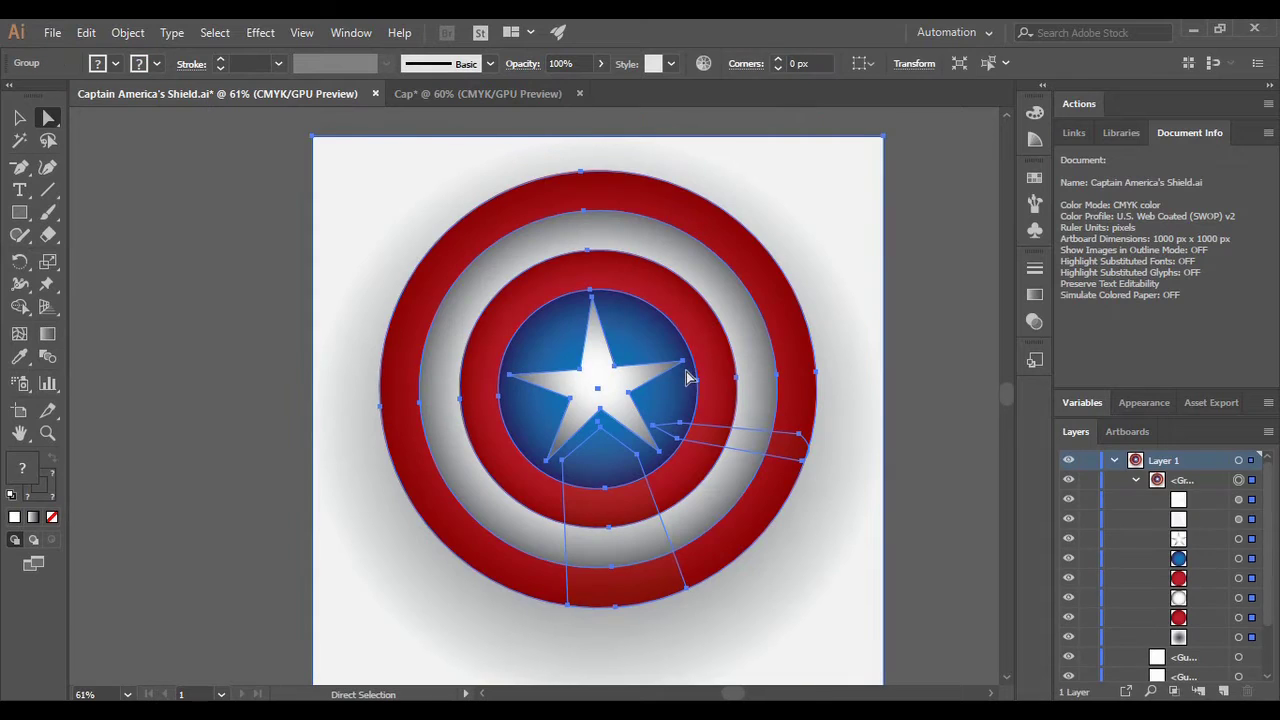
pyautogui.click(468, 92)
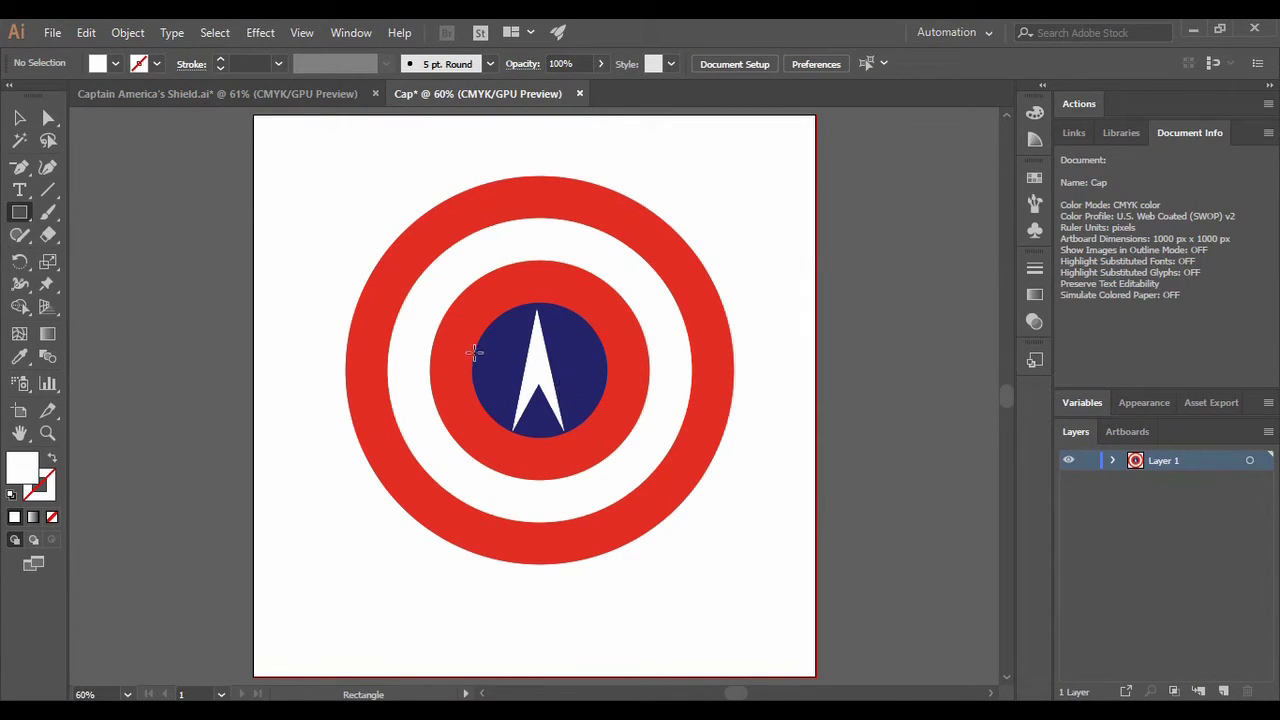
pyautogui.moveTo(475, 350); pyautogui.dragTo(606, 375)
pyautogui.hotkey('ctrl', 'z')
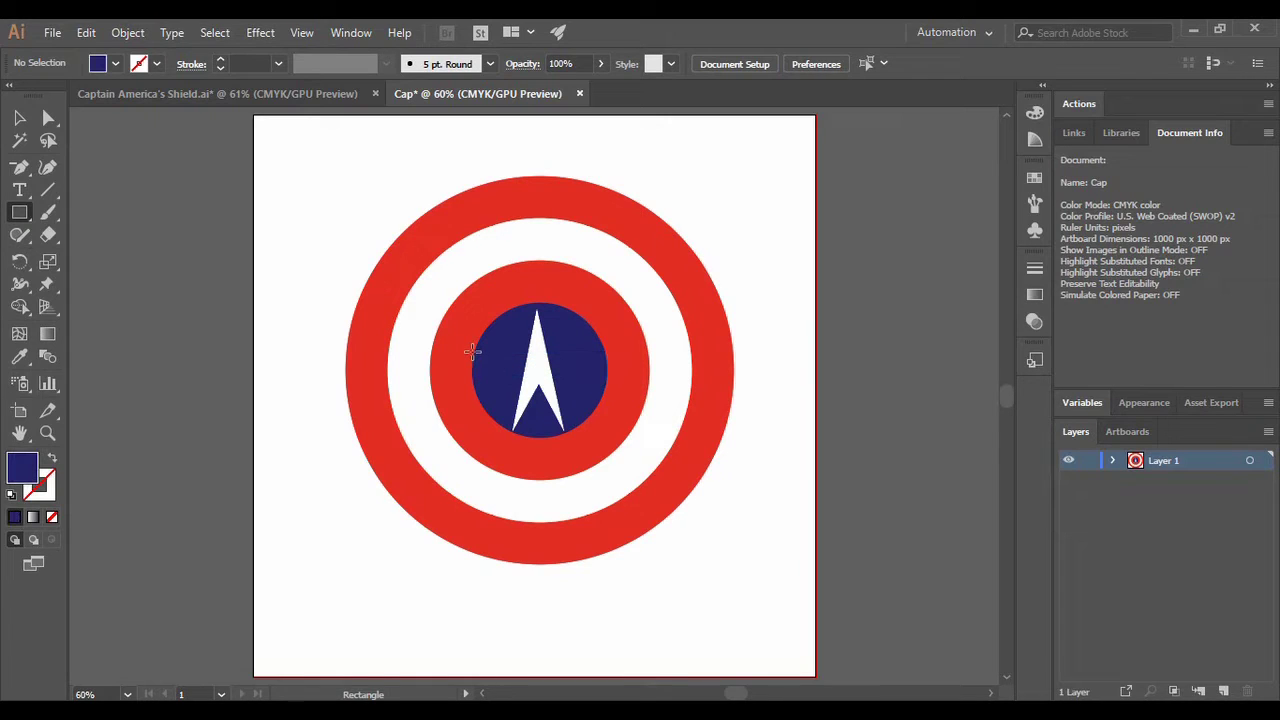
pyautogui.moveTo(475, 353); pyautogui.dragTo(529, 373)
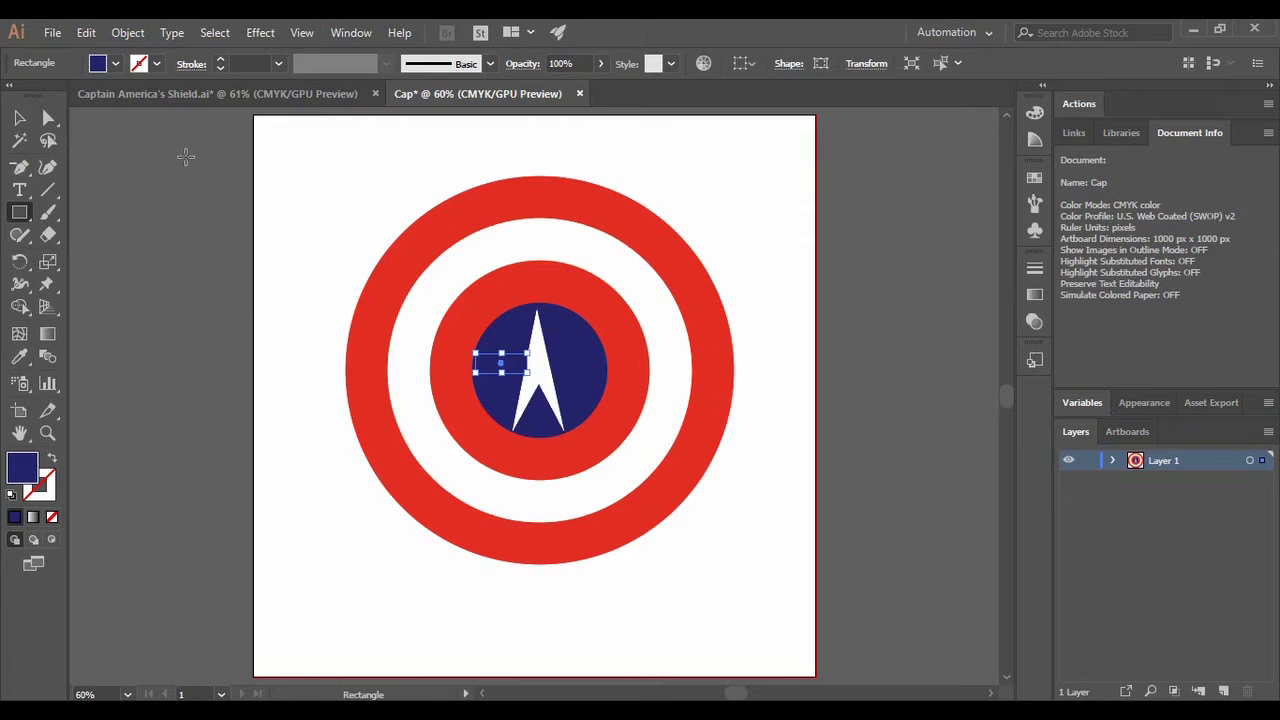
# Step: Remove one rectangle corner to turn it into a triangle, and fill it white
pyautogui.click(20, 167)
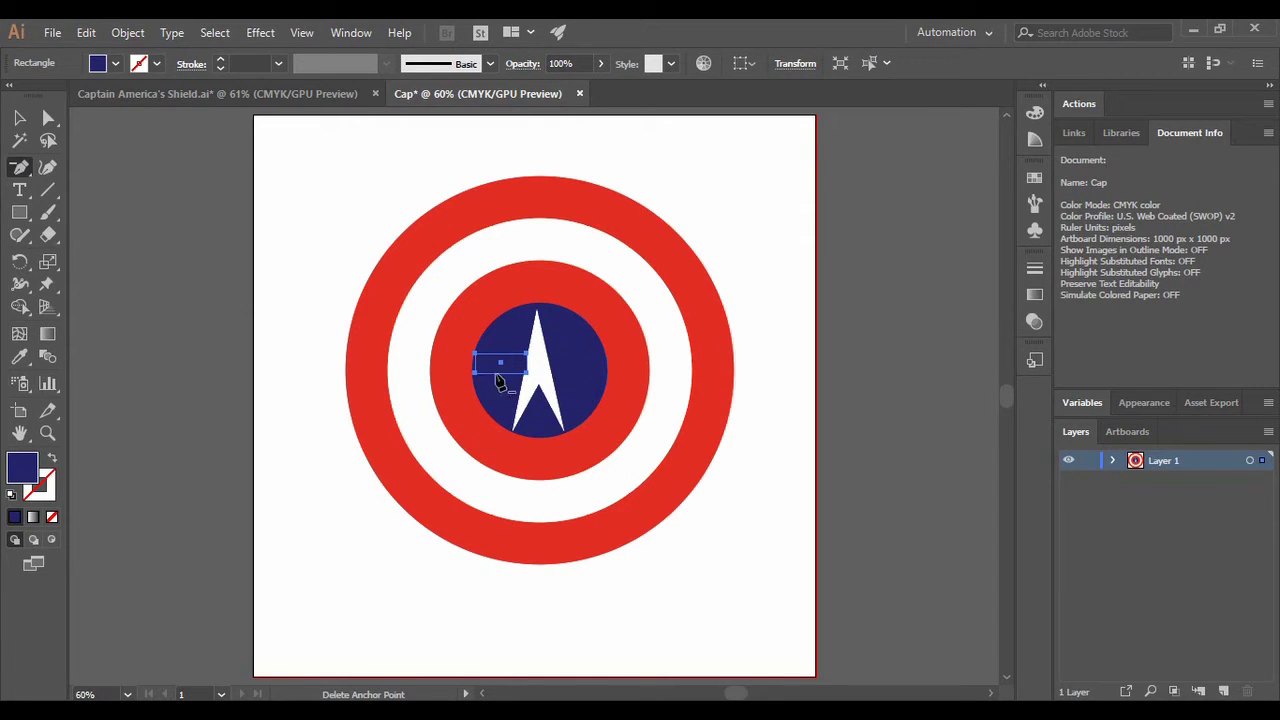
pyautogui.click(475, 373)
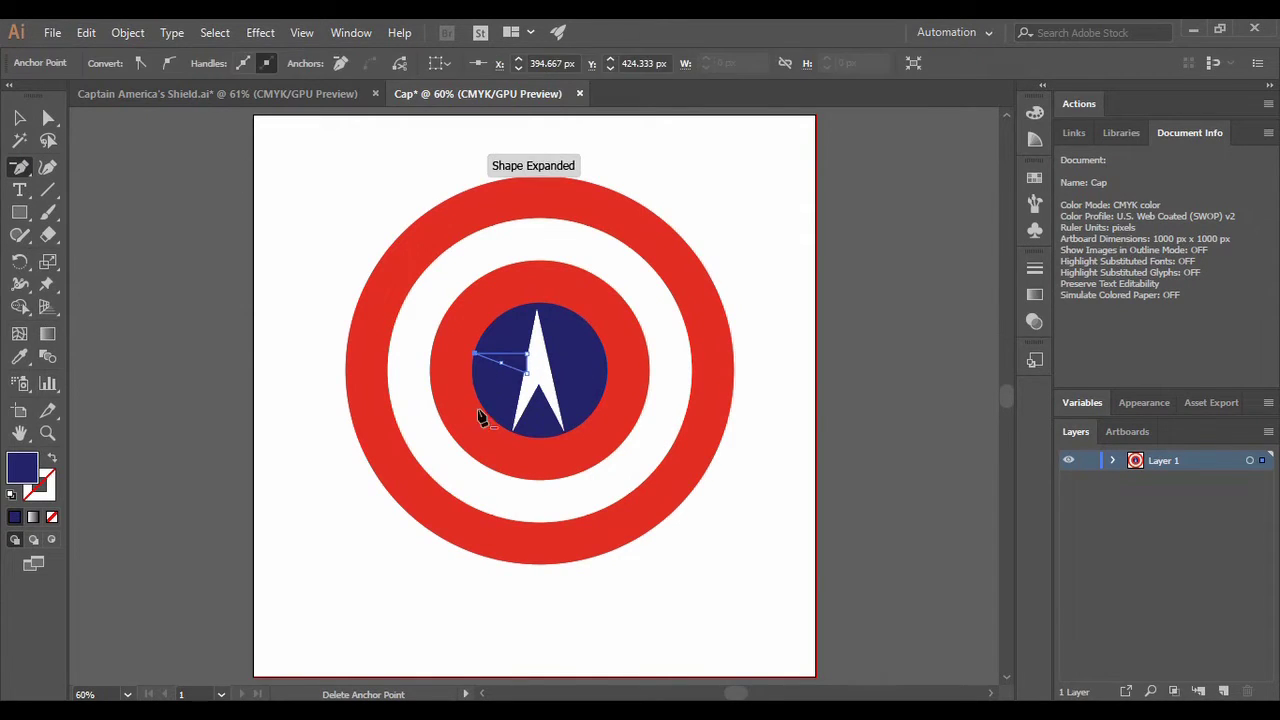
pyautogui.click(23, 467)
pyautogui.click(827, 231)
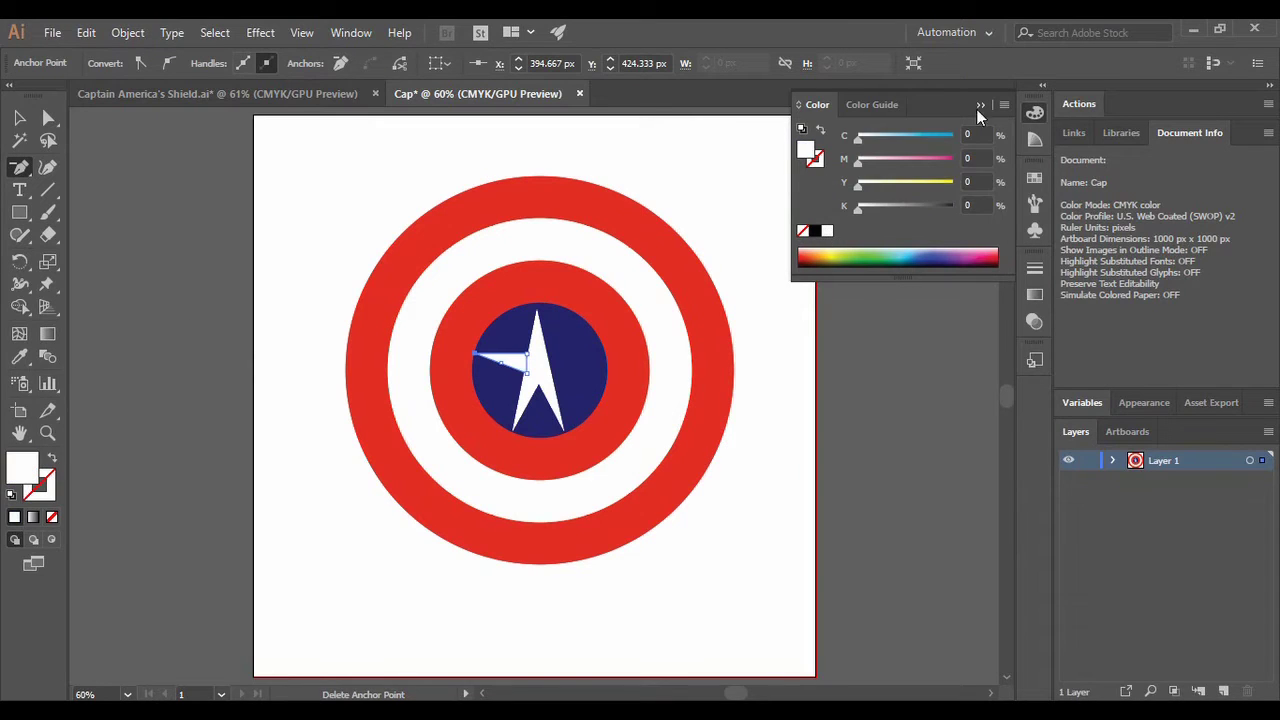
pyautogui.click(981, 104)
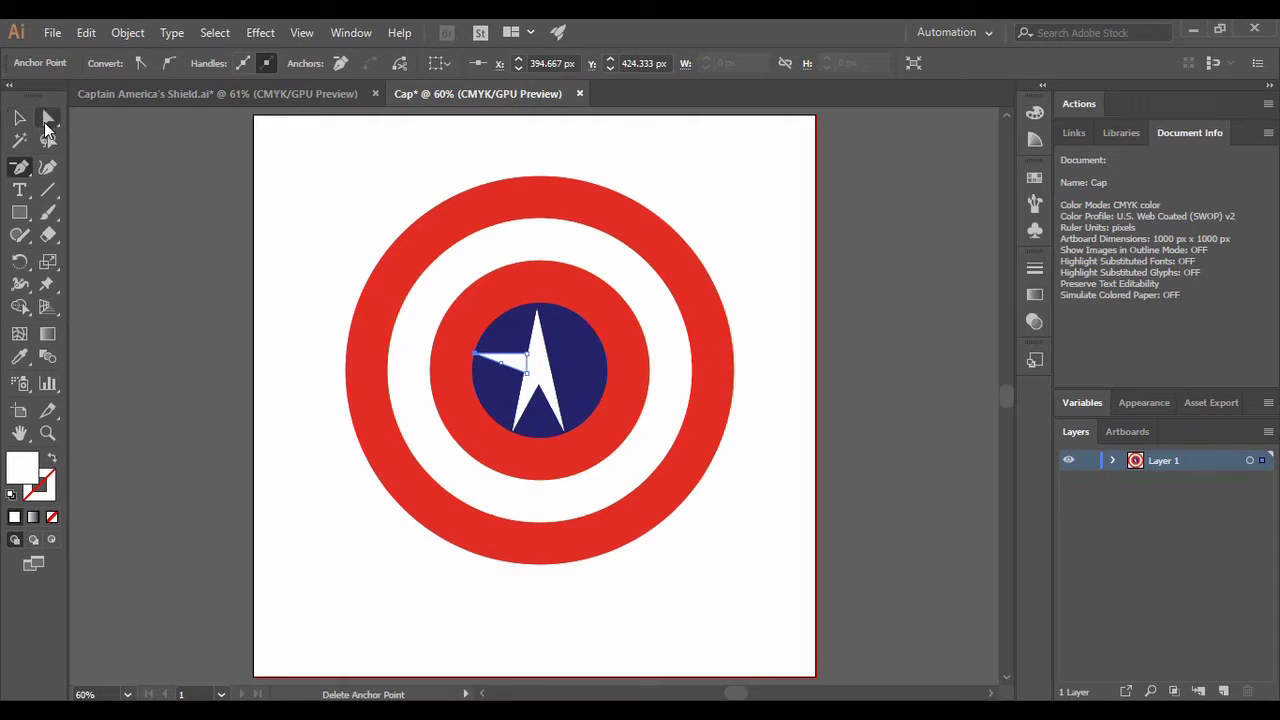
# Step: Reshape the triangle's points so the left arm runs from the spike to the disc edge
pyautogui.click(48, 118)
pyautogui.moveTo(476, 357); pyautogui.dragTo(477, 371)
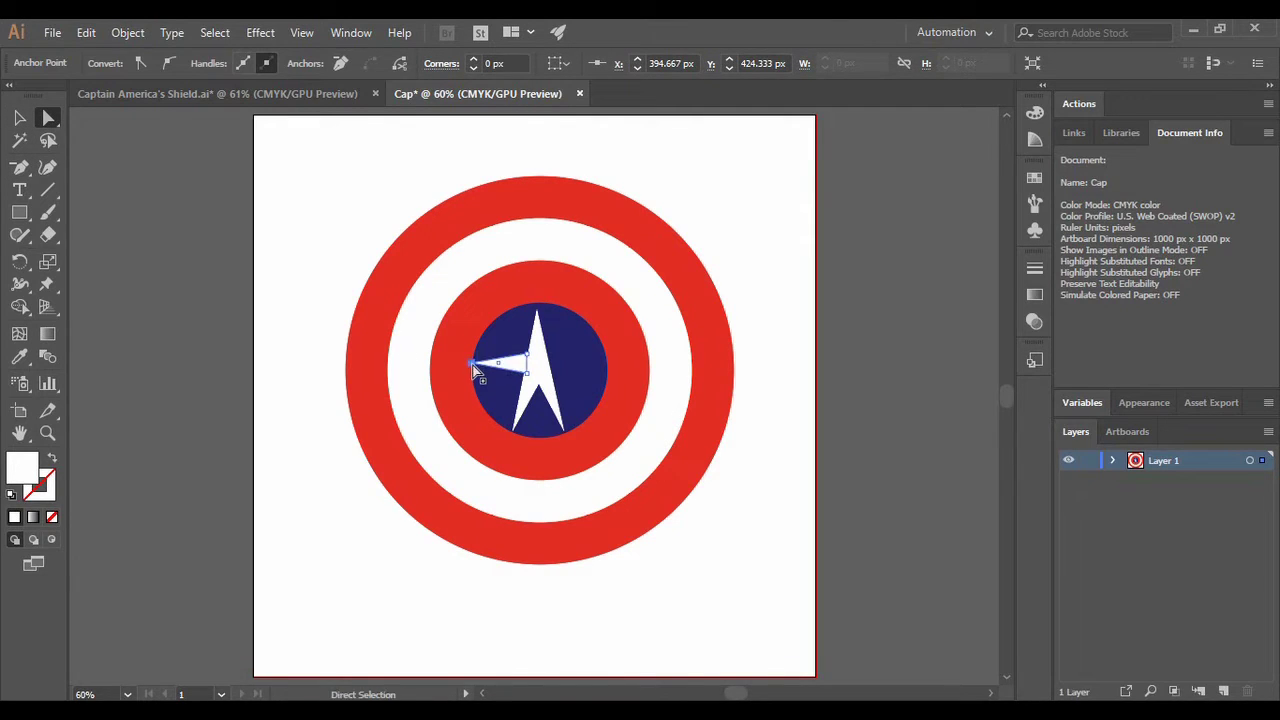
pyautogui.click(552, 437)
pyautogui.click(543, 370)
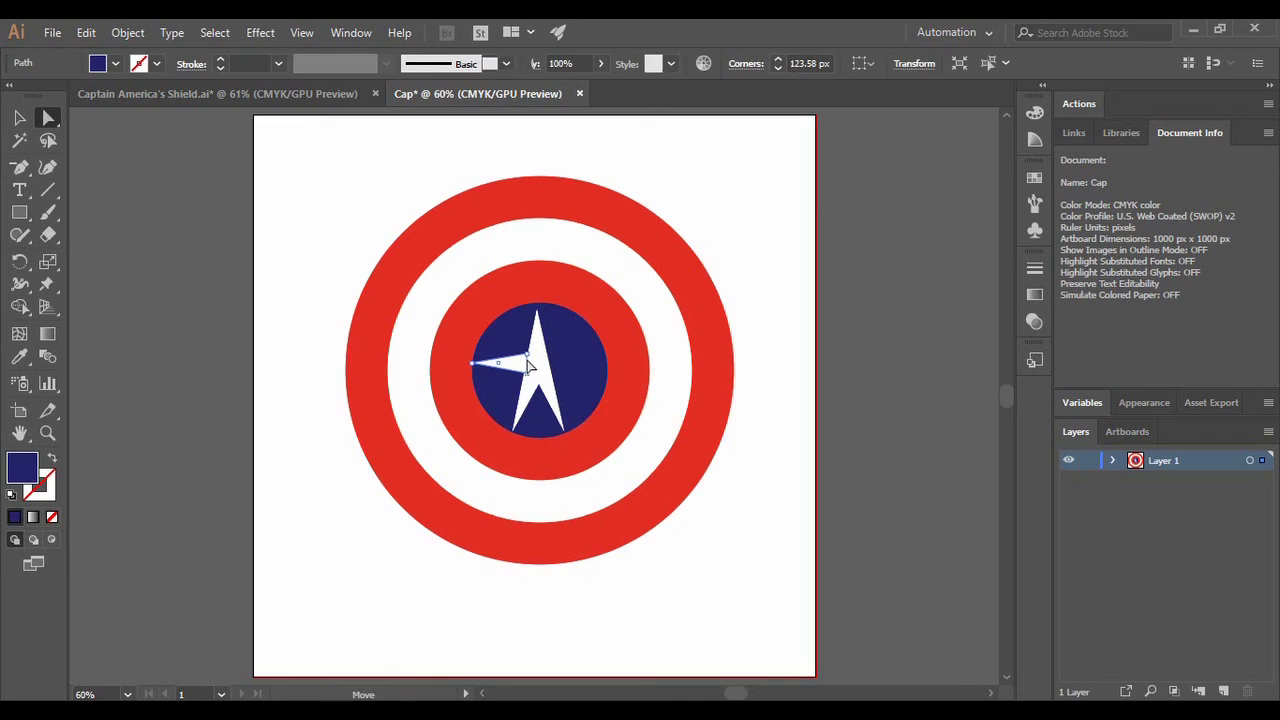
pyautogui.moveTo(540, 366); pyautogui.dragTo(475, 358)
pyautogui.click(545, 395)
pyautogui.click(474, 366)
pyautogui.click(503, 348)
pyautogui.click(489, 366)
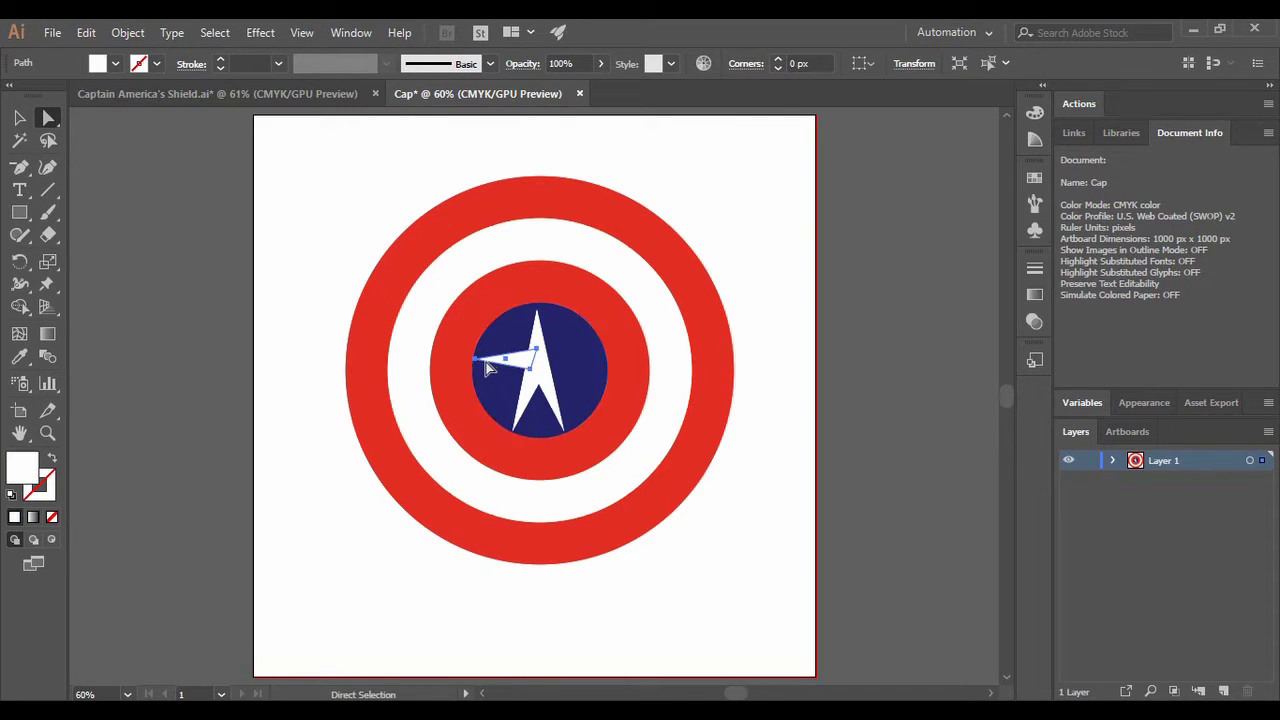
pyautogui.click(478, 361)
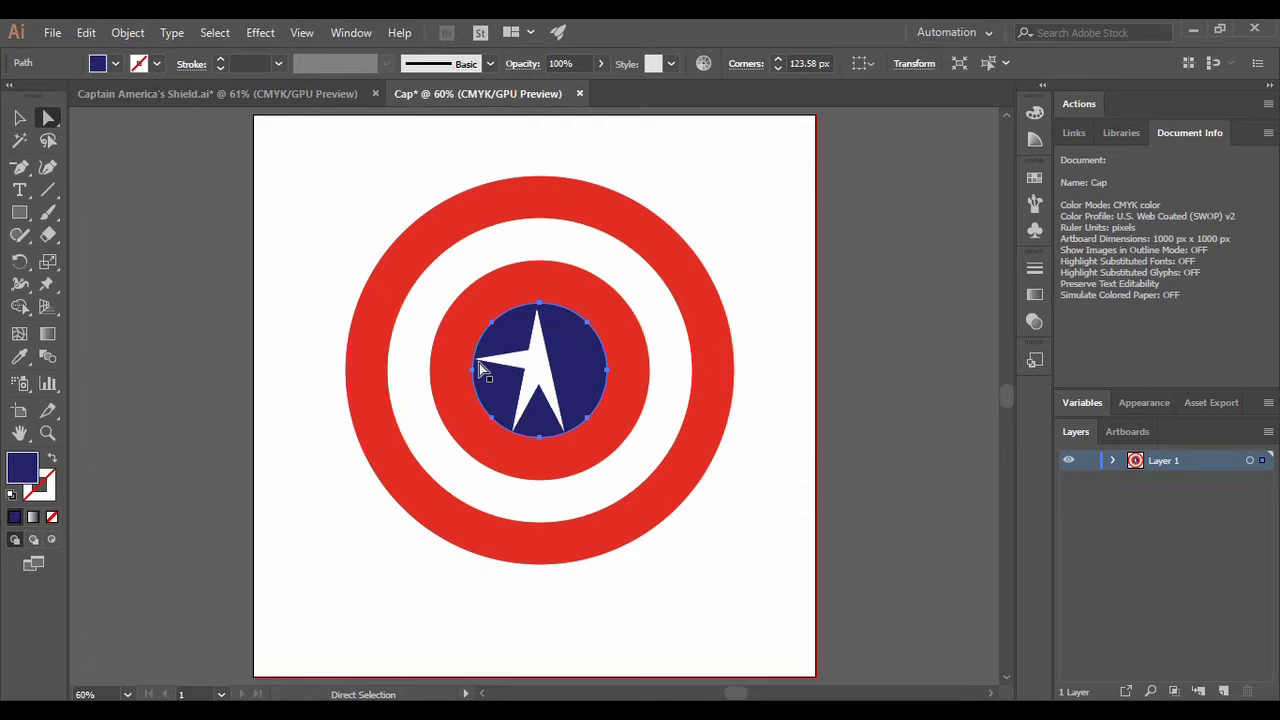
pyautogui.press('ctrl')
# Step: Zoom in and reposition the star's left arm against the spike
pyautogui.scroll(4, 480, 368)
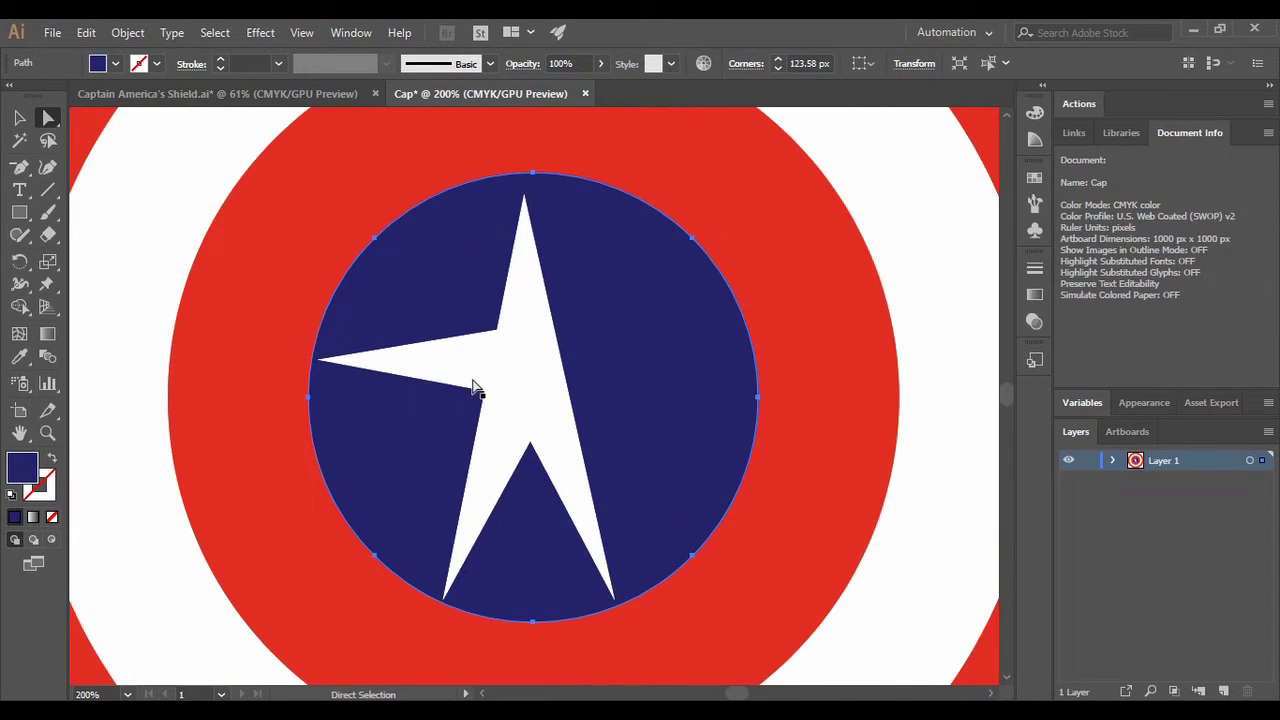
pyautogui.moveTo(474, 388); pyautogui.dragTo(470, 398)
pyautogui.click(444, 280)
pyautogui.click(419, 387)
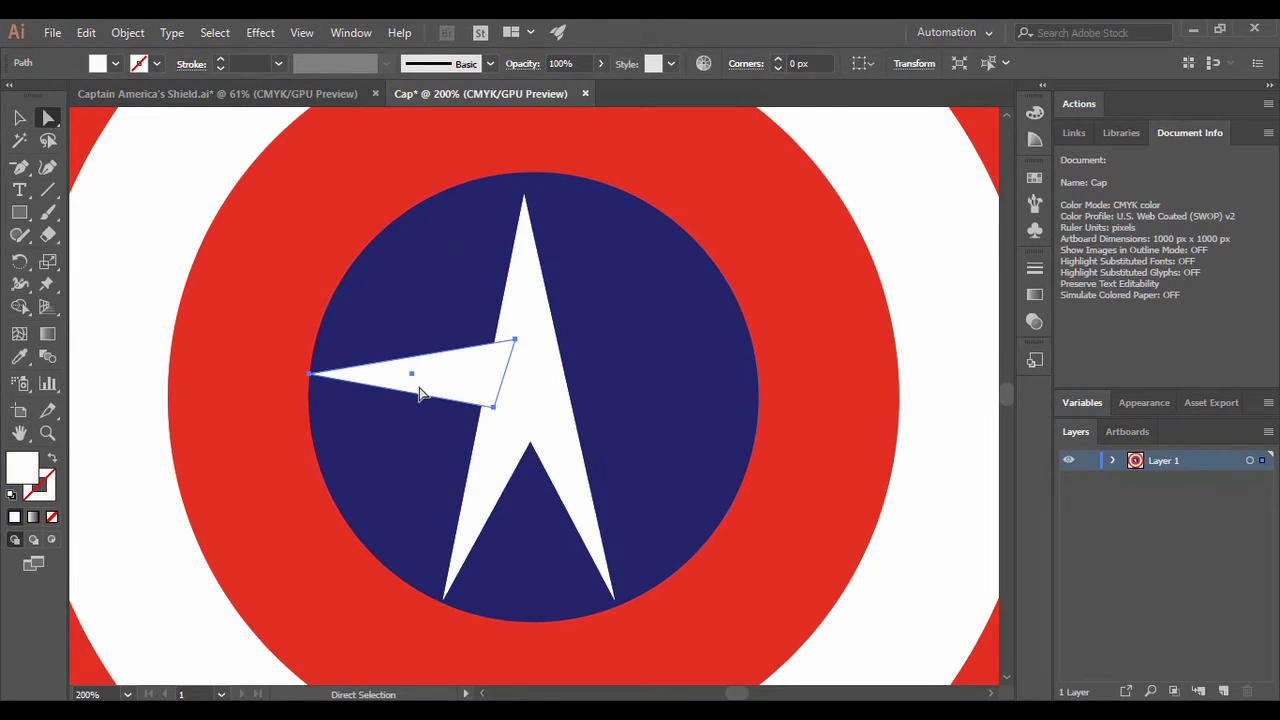
pyautogui.click(315, 378)
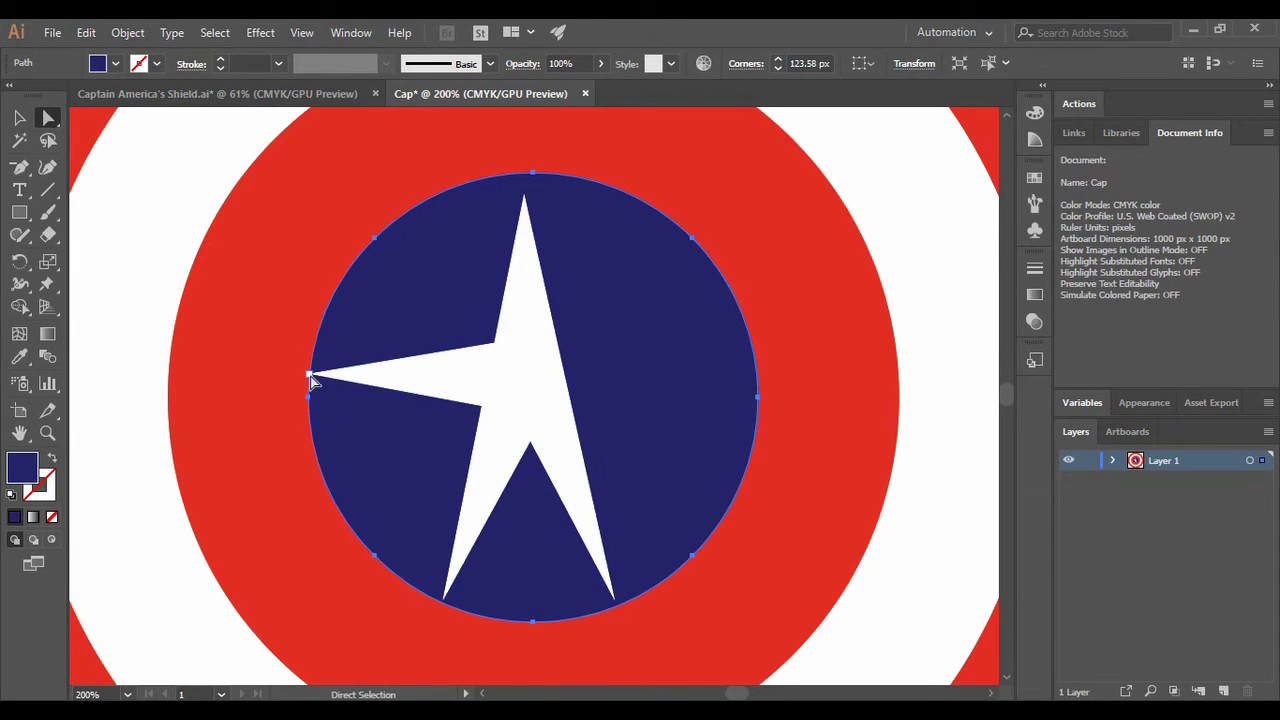
pyautogui.moveTo(310, 378)
pyautogui.mouseDown()
pyautogui.moveTo(313, 388)
pyautogui.moveTo(314, 371)
pyautogui.mouseUp()
pyautogui.click(313, 372)
pyautogui.moveTo(312, 376); pyautogui.dragTo(417, 349)
# Step: Raise the left arm's outer point and shift the arm left and down
pyautogui.click(453, 379)
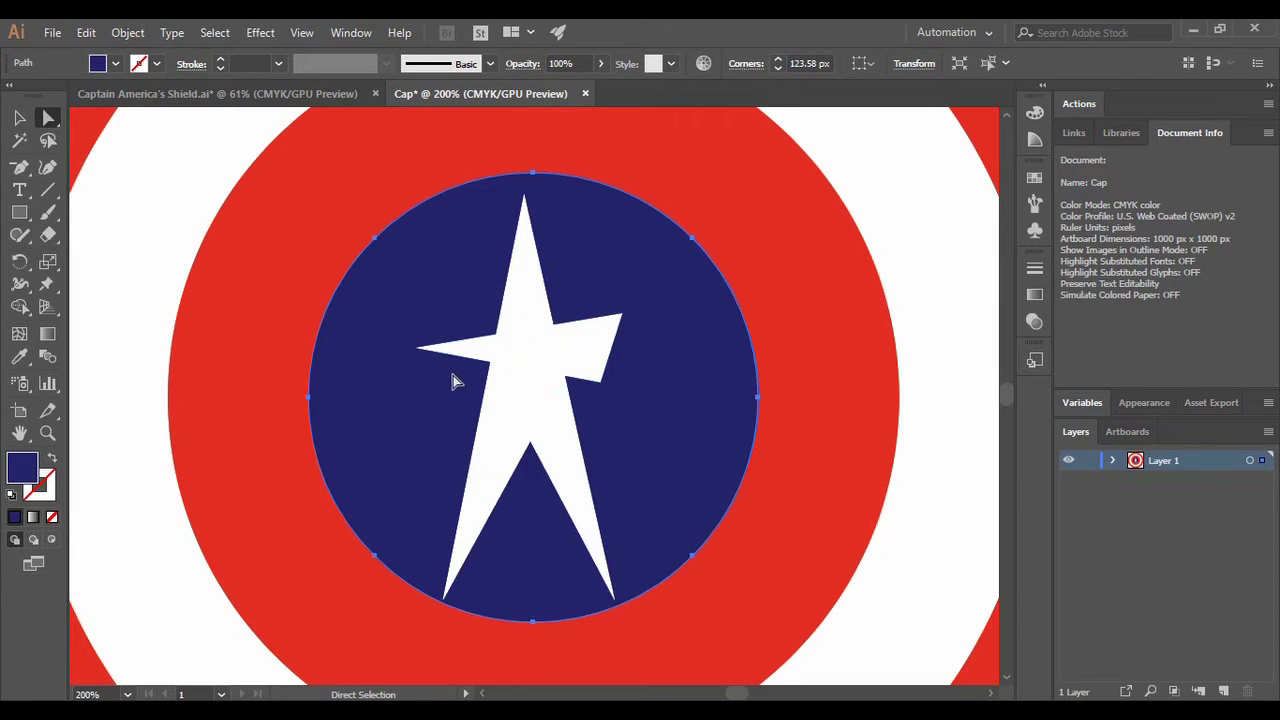
pyautogui.click(419, 349)
pyautogui.moveTo(416, 348); pyautogui.dragTo(423, 321)
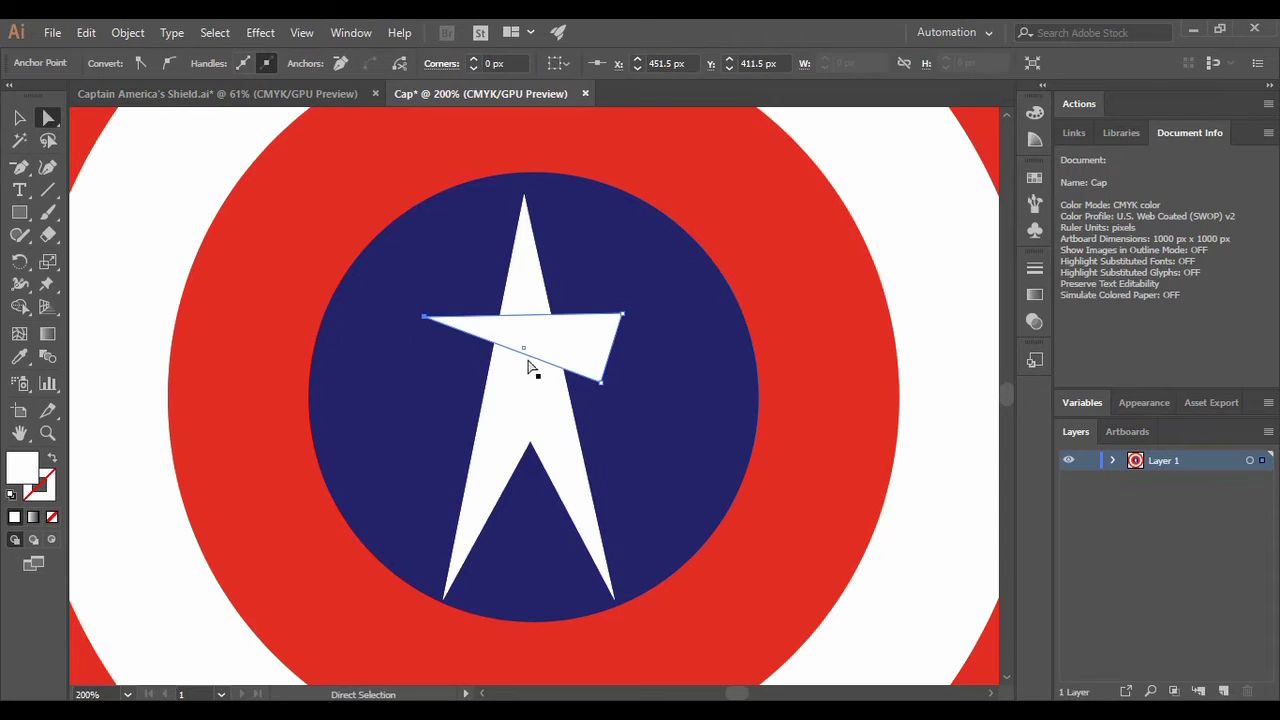
pyautogui.moveTo(572, 352); pyautogui.dragTo(460, 388)
pyautogui.click(549, 400)
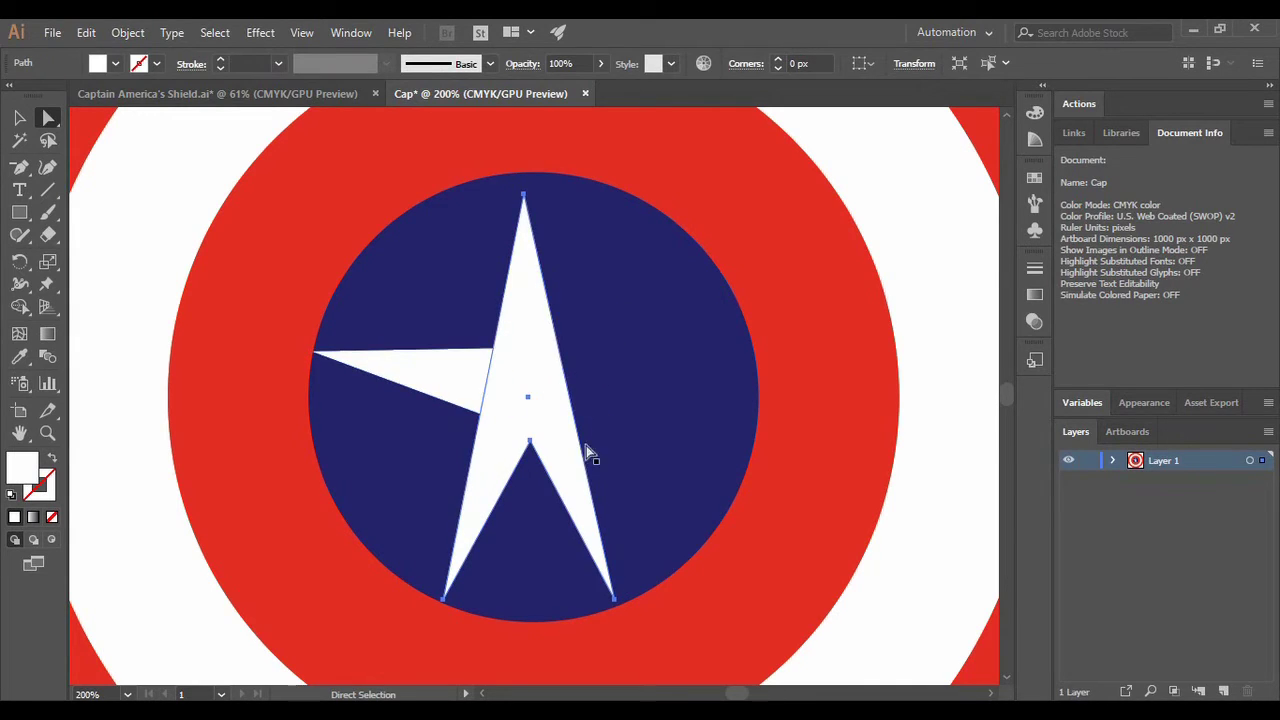
pyautogui.click(616, 404)
pyautogui.click(449, 380)
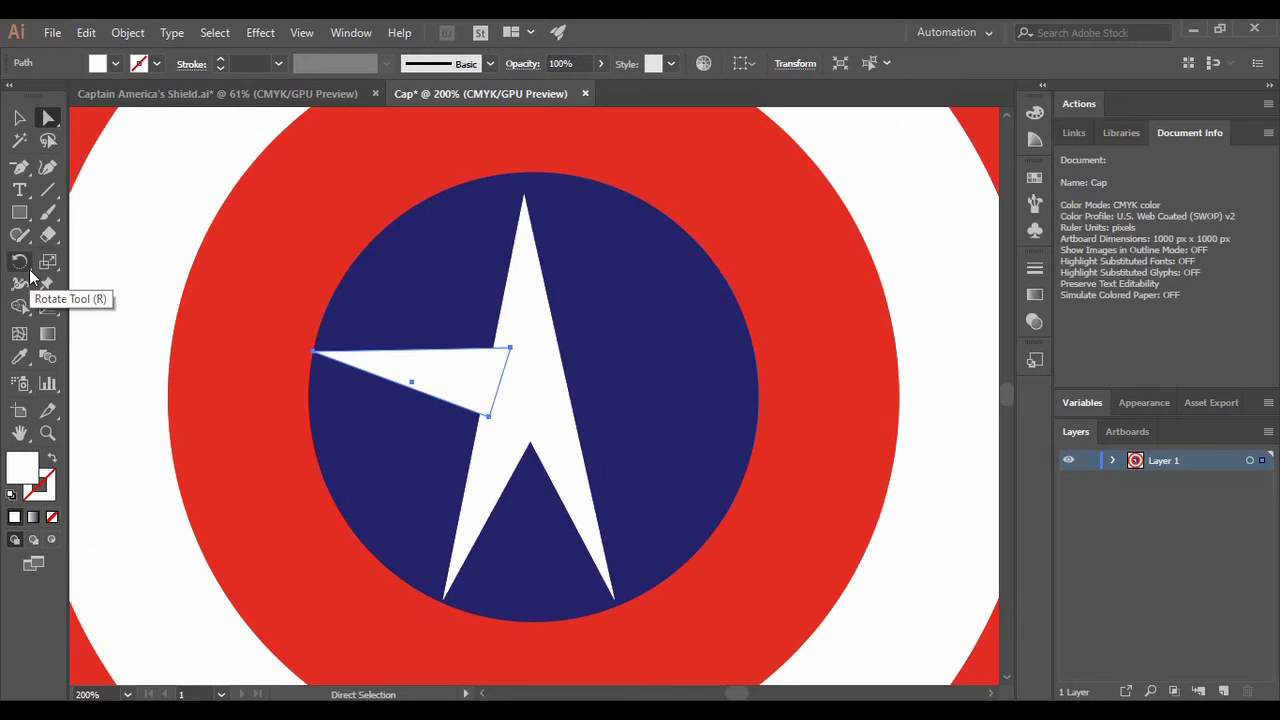
# Step: Reflect a copy of the left arm and move it to the star's right side
pyautogui.moveTo(30, 270); pyautogui.dragTo(80, 284)
pyautogui.moveTo(457, 366); pyautogui.dragTo(370, 352)
pyautogui.click(19, 118)
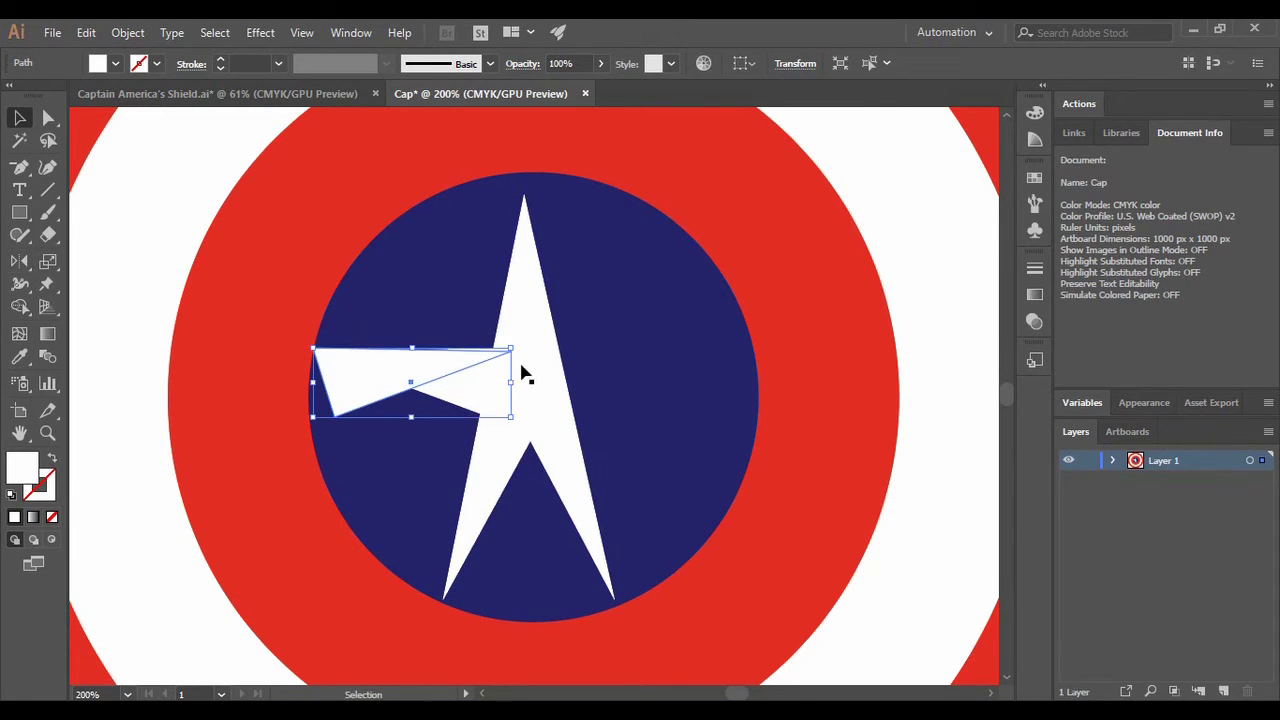
pyautogui.moveTo(420, 375); pyautogui.dragTo(646, 374)
pyautogui.click(686, 451)
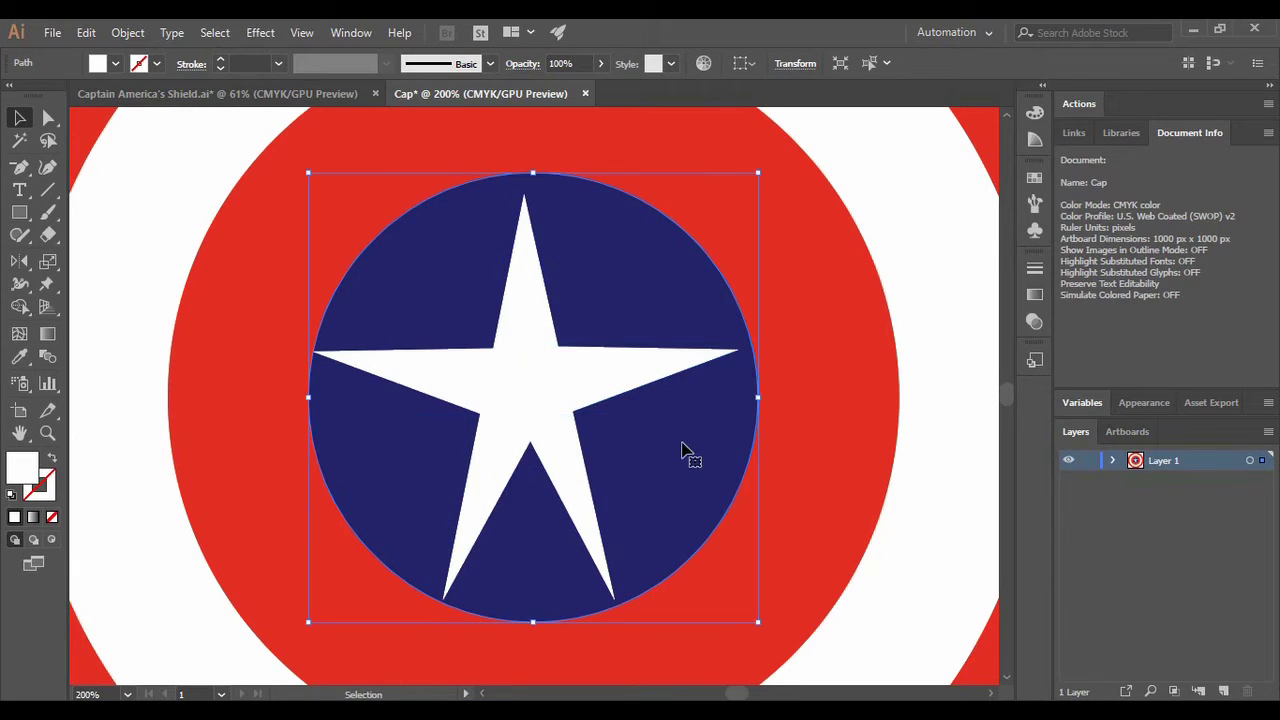
# Step: Zoom out to the whole shield and adjust the right arm's tip point
pyautogui.hotkey('ctrl', '0')
pyautogui.press('a')
pyautogui.click(603, 355)
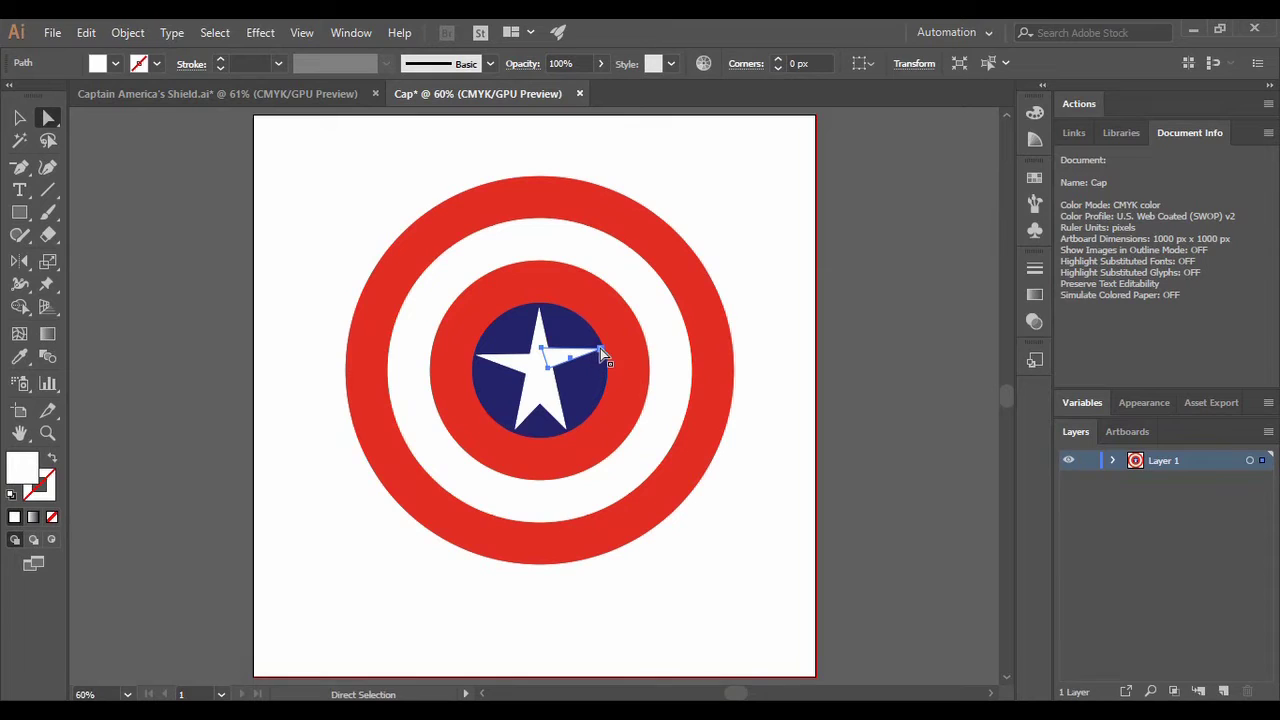
pyautogui.click(602, 353)
pyautogui.moveTo(603, 352); pyautogui.dragTo(555, 380)
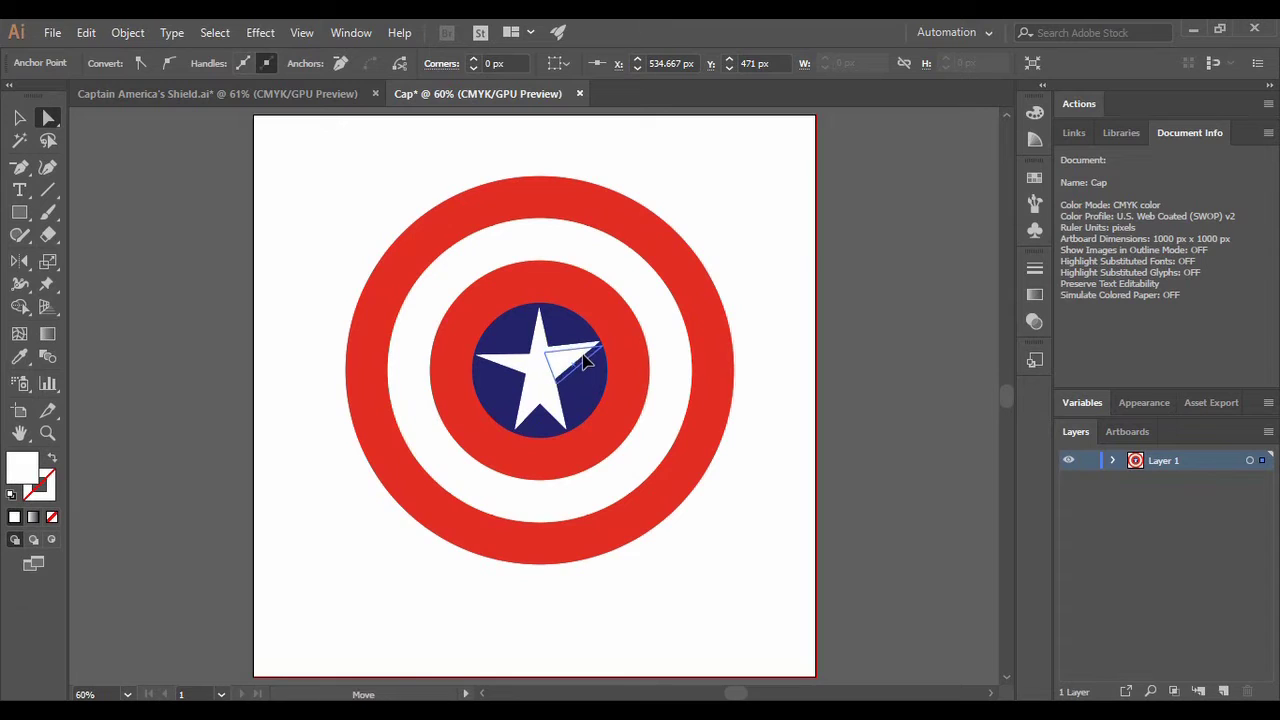
# Step: Delete the old left arm piece of the star
pyautogui.click(586, 370)
pyautogui.click(596, 395)
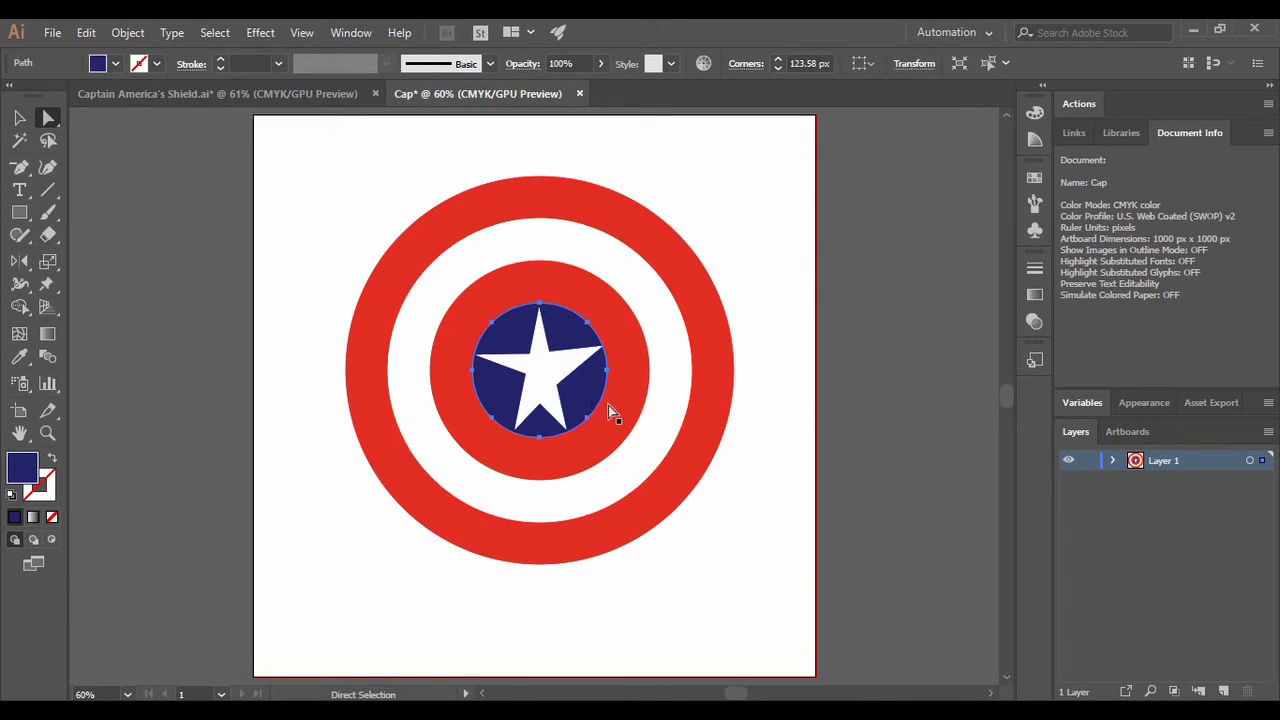
pyautogui.click(527, 371)
pyautogui.press('Delete')
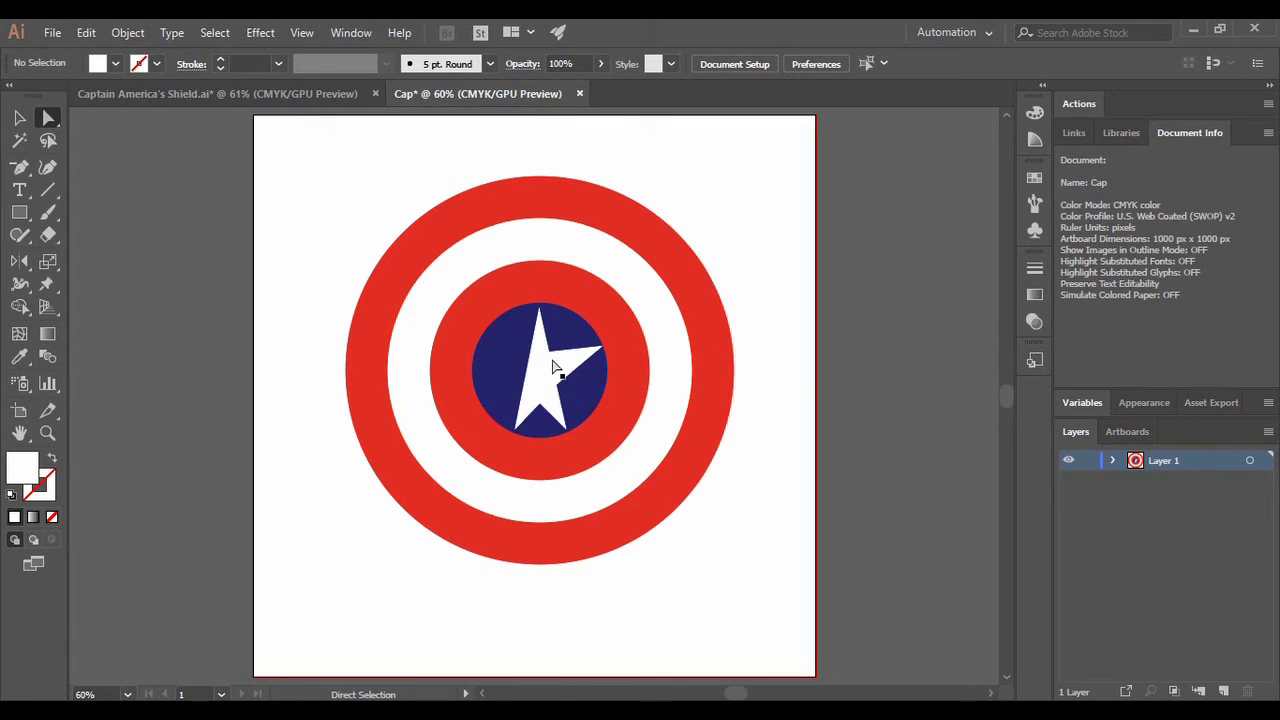
# Step: Reflect a copy of the right arm across the star's centre as the new left arm
pyautogui.click(565, 370)
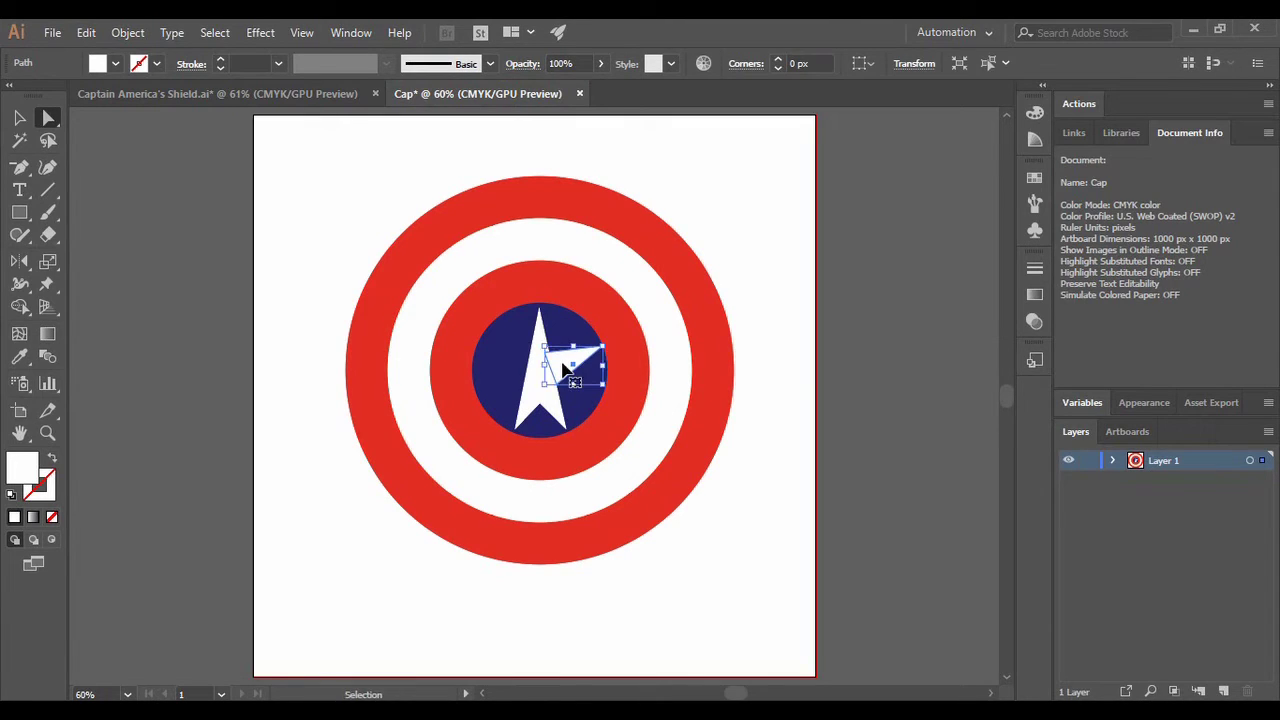
pyautogui.click(565, 370)
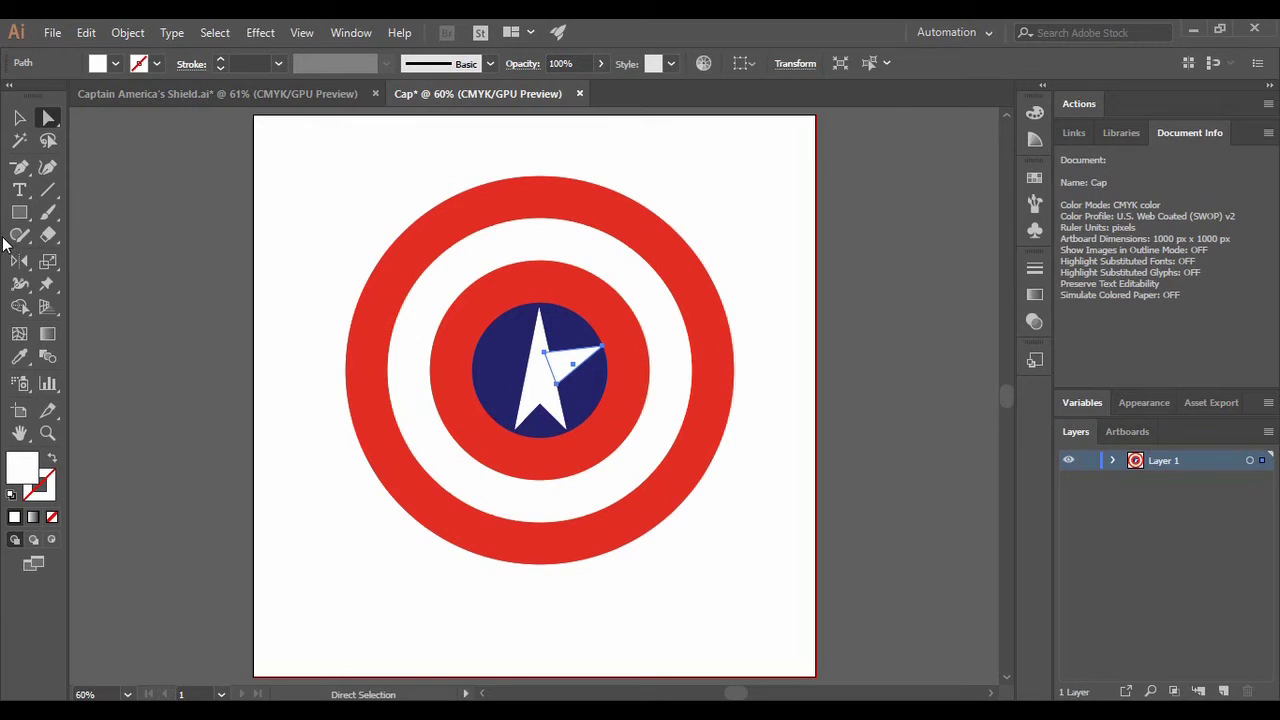
pyautogui.press('o')
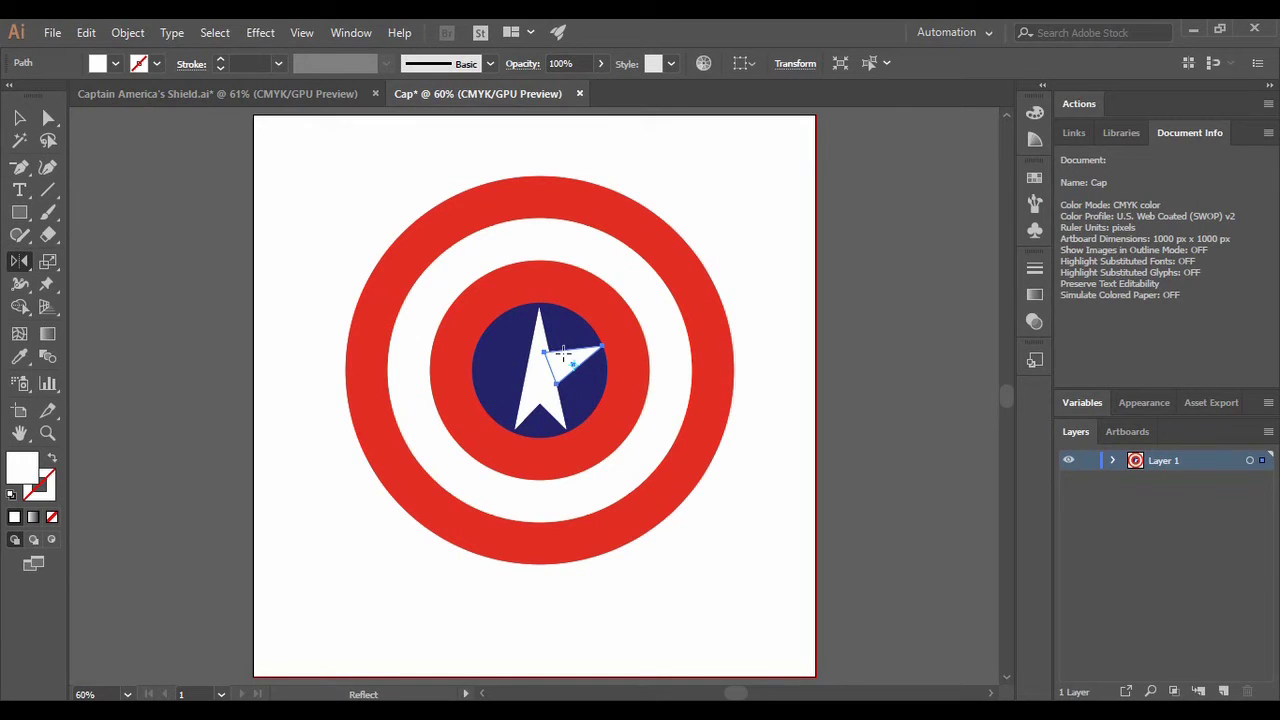
pyautogui.moveTo(567, 362); pyautogui.dragTo(631, 363)
pyautogui.press('v')
pyautogui.click(590, 403)
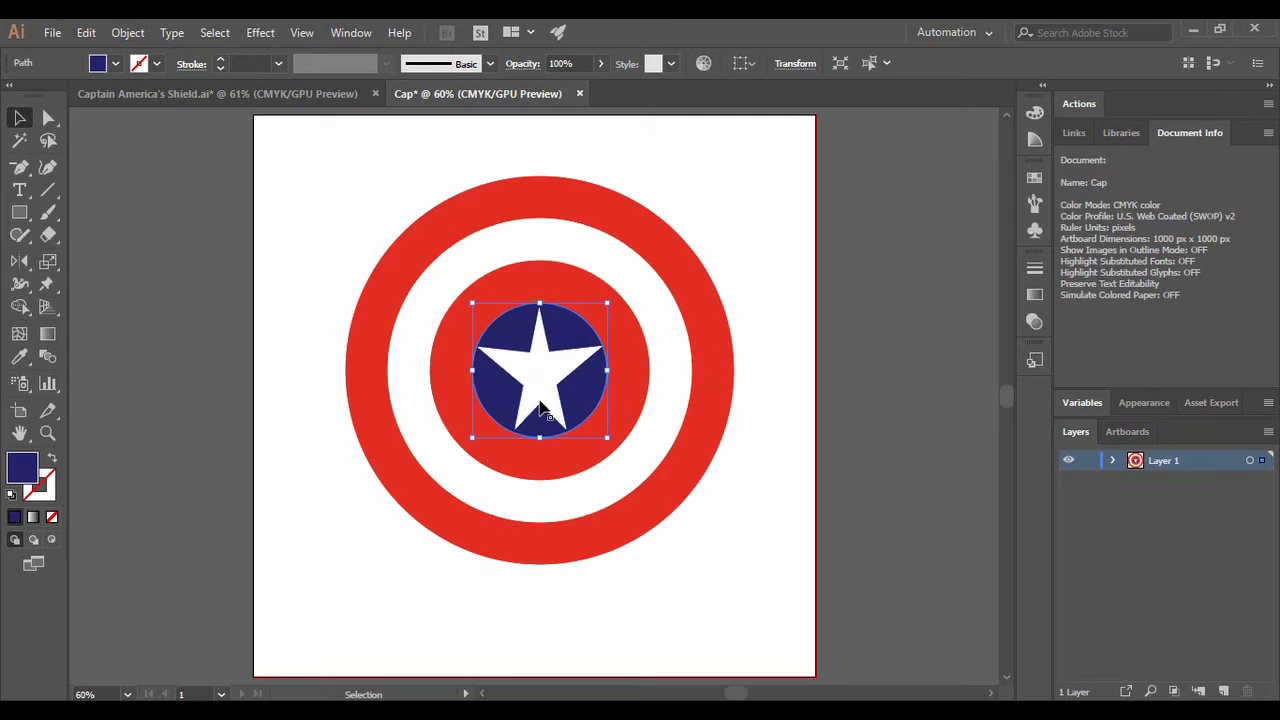
pyautogui.click(545, 412)
# Step: Move a facet piece's lower-left and lower-right corners onto the star's leg points
pyautogui.click(48, 118)
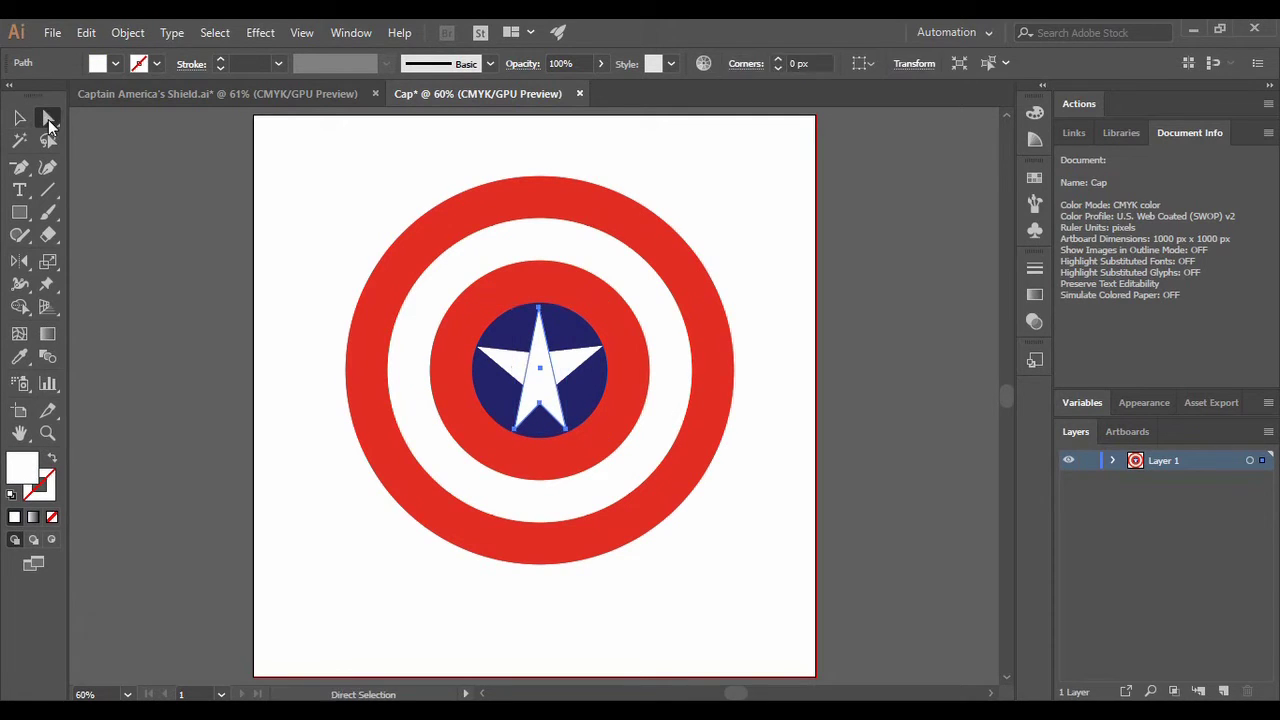
pyautogui.moveTo(538, 402); pyautogui.dragTo(541, 398)
pyautogui.click(584, 405)
pyautogui.click(546, 409)
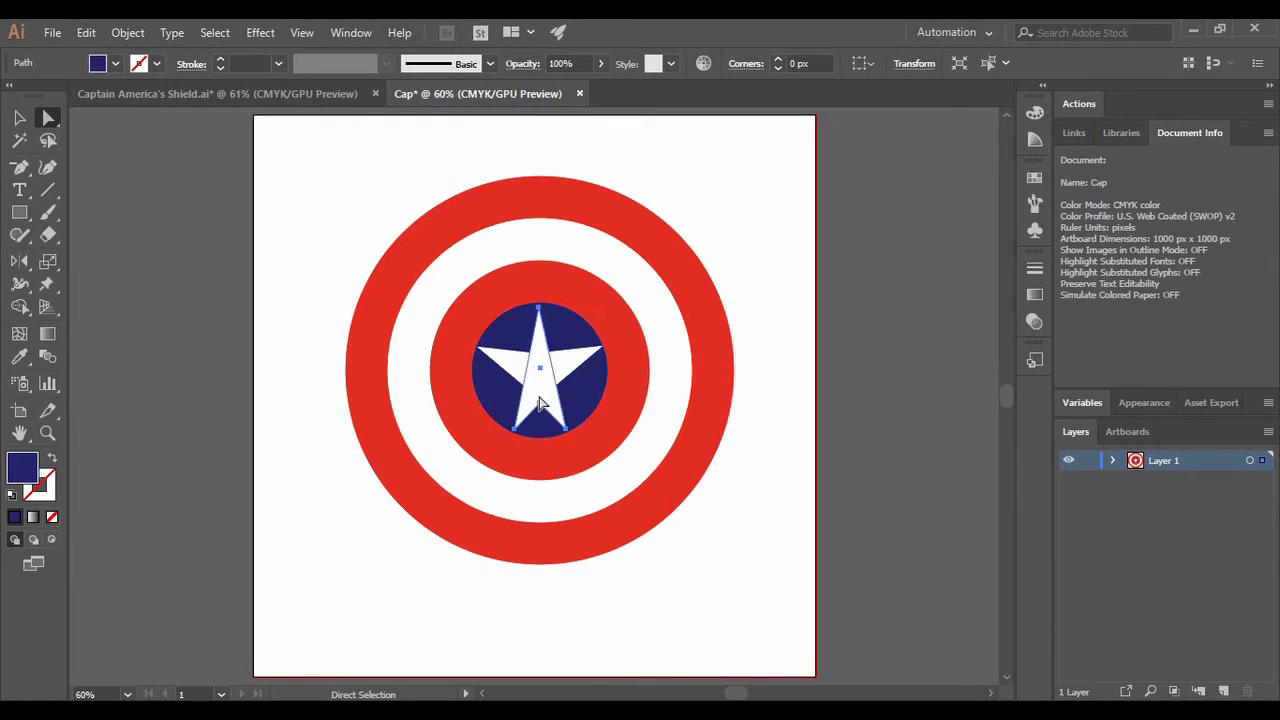
pyautogui.moveTo(514, 429); pyautogui.dragTo(504, 429)
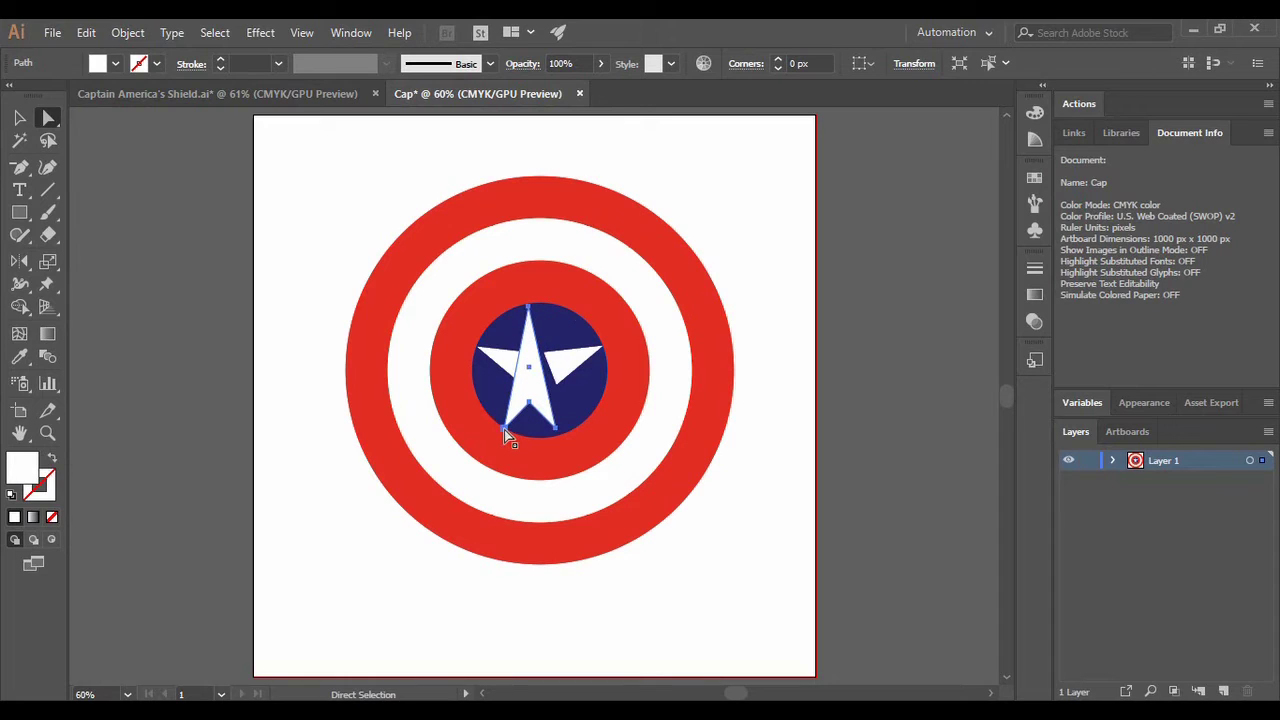
pyautogui.click(573, 409)
pyautogui.click(567, 431)
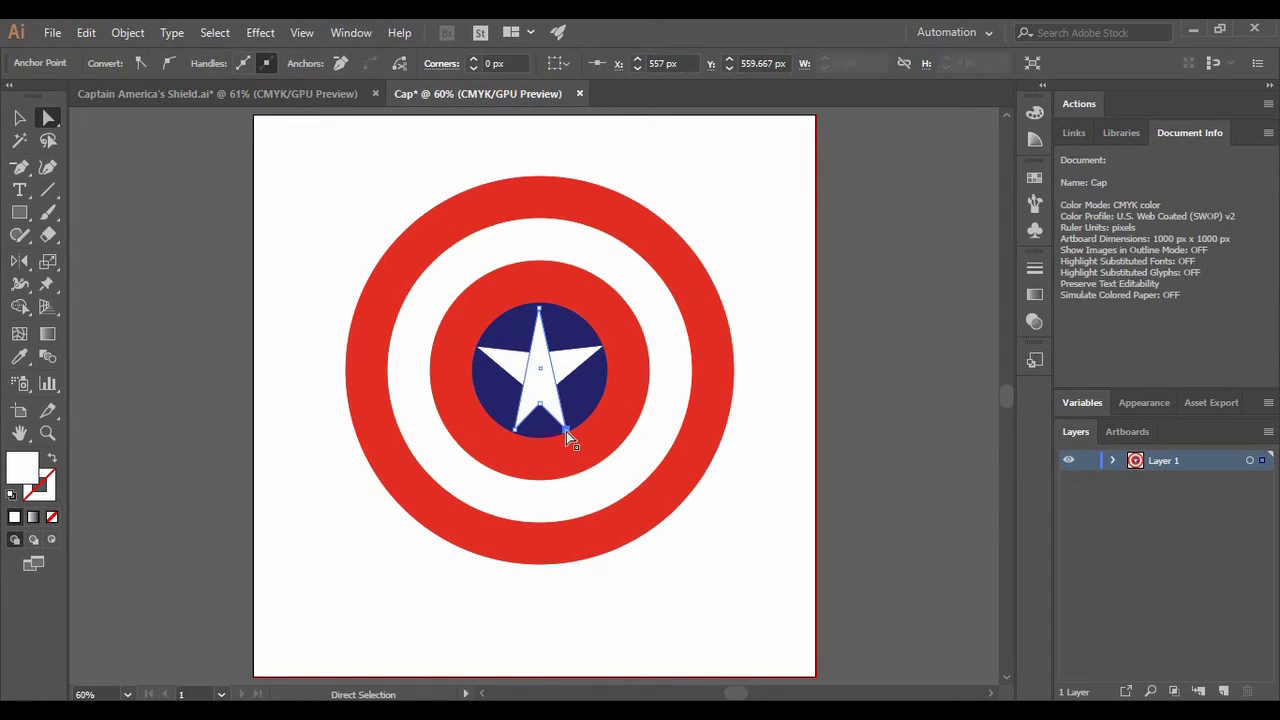
pyautogui.moveTo(566, 431); pyautogui.dragTo(539, 400)
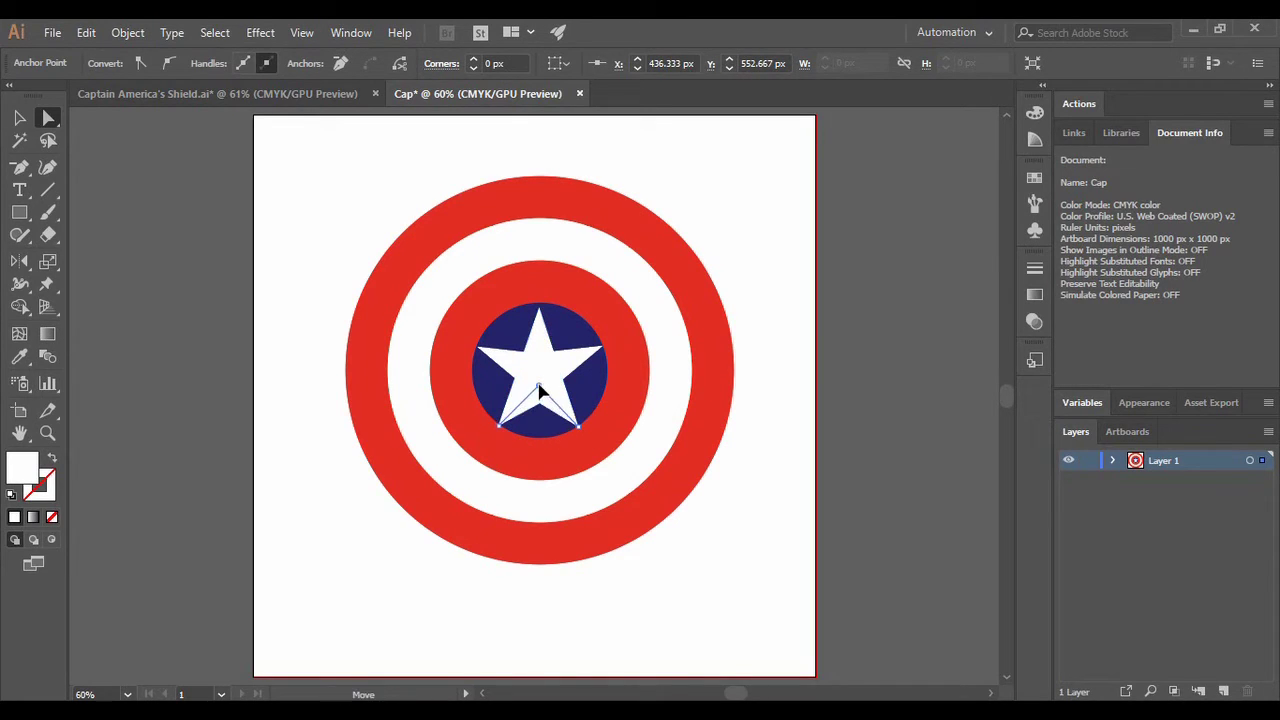
# Step: Stretch the bottom facet piece down to the star's legs and set its middle corner
pyautogui.click(543, 421)
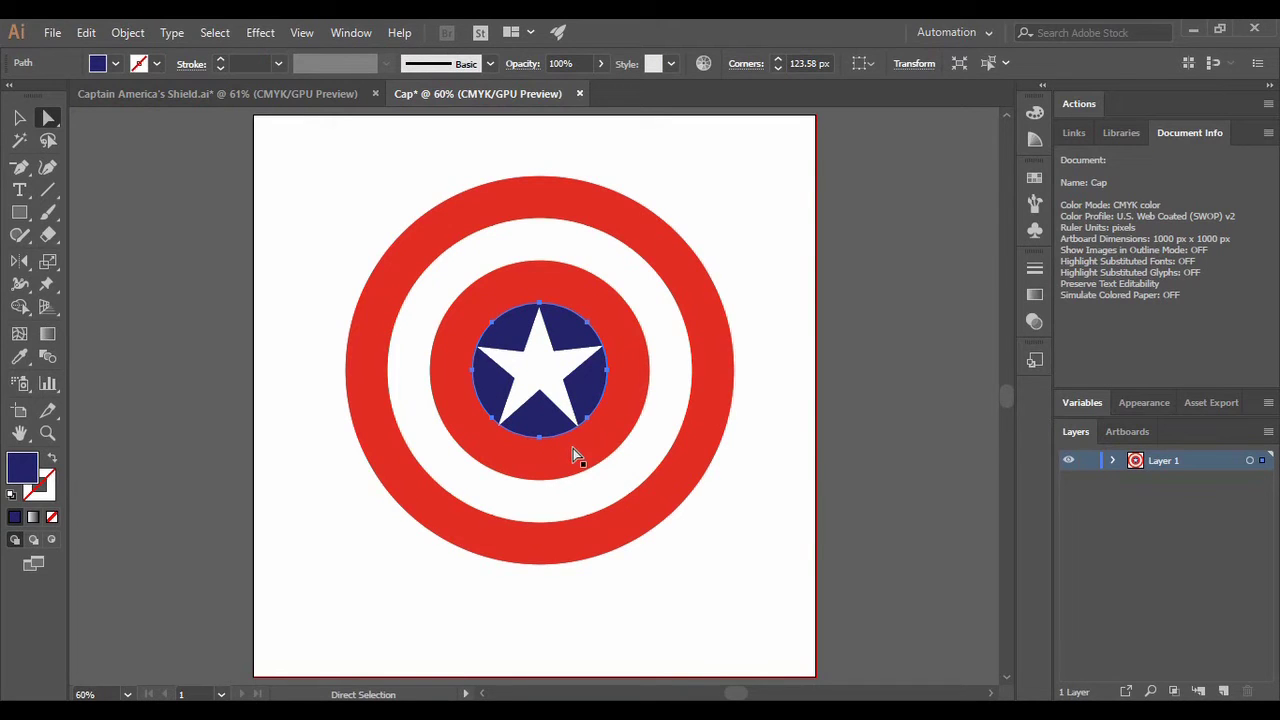
pyautogui.moveTo(714, 451); pyautogui.dragTo(517, 334)
pyautogui.moveTo(544, 390); pyautogui.dragTo(538, 393)
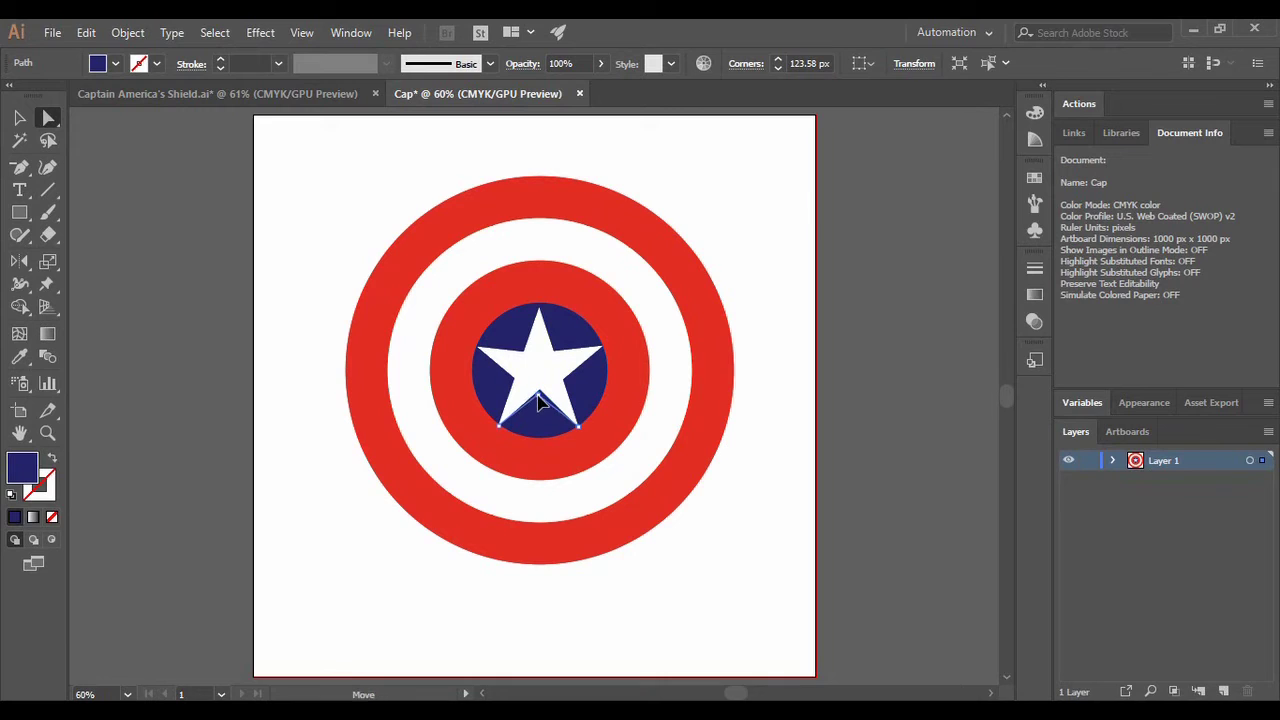
pyautogui.moveTo(538, 394); pyautogui.dragTo(538, 395)
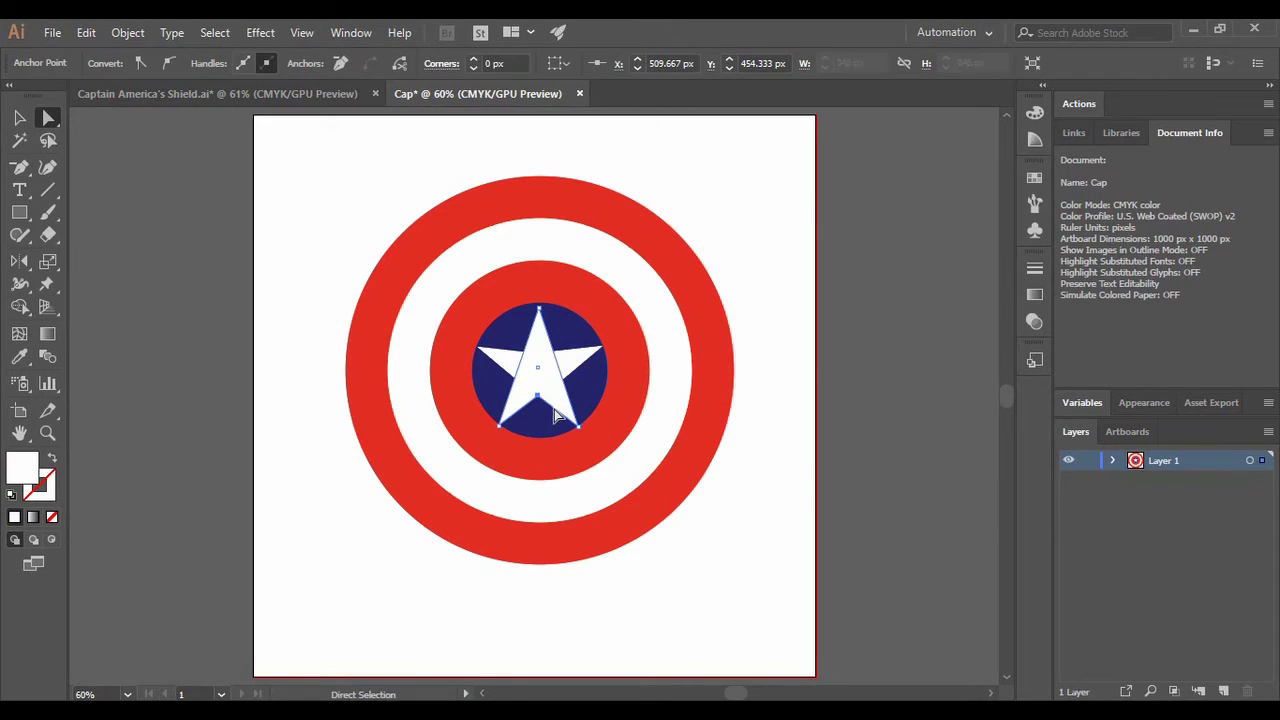
pyautogui.click(596, 395)
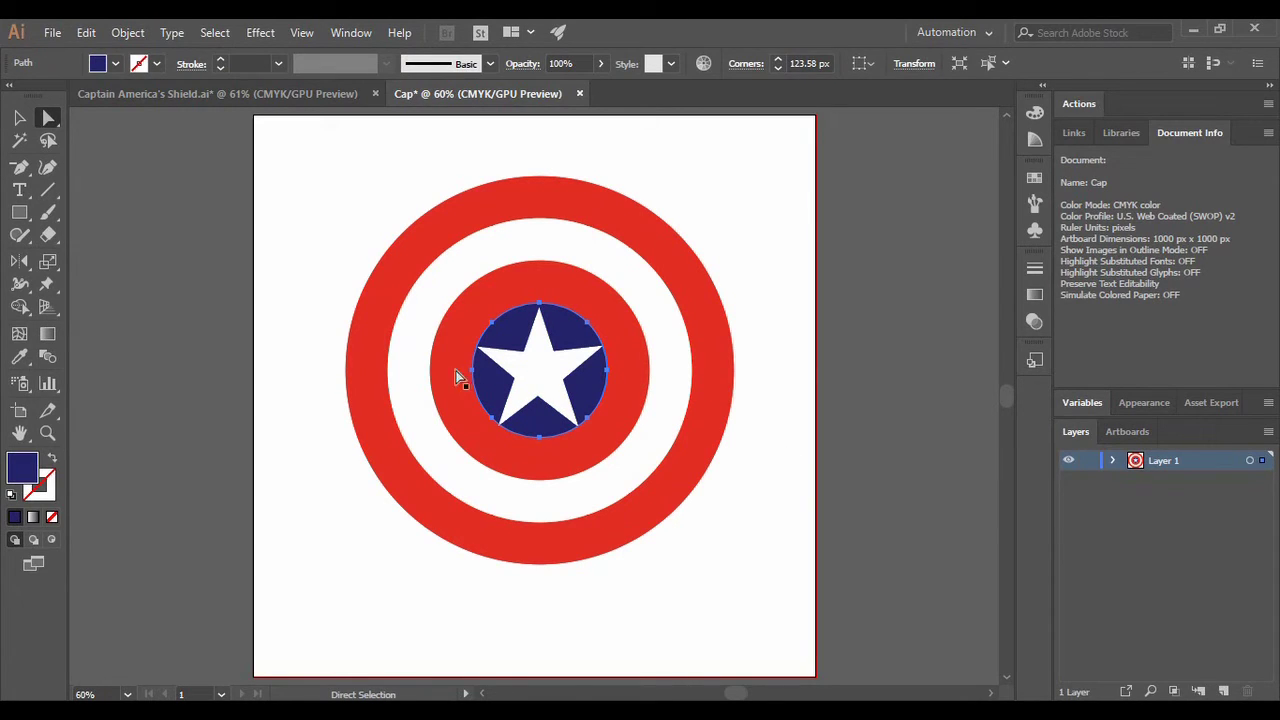
# Step: Group the star pieces and select the grouped star
pyautogui.click(19, 117)
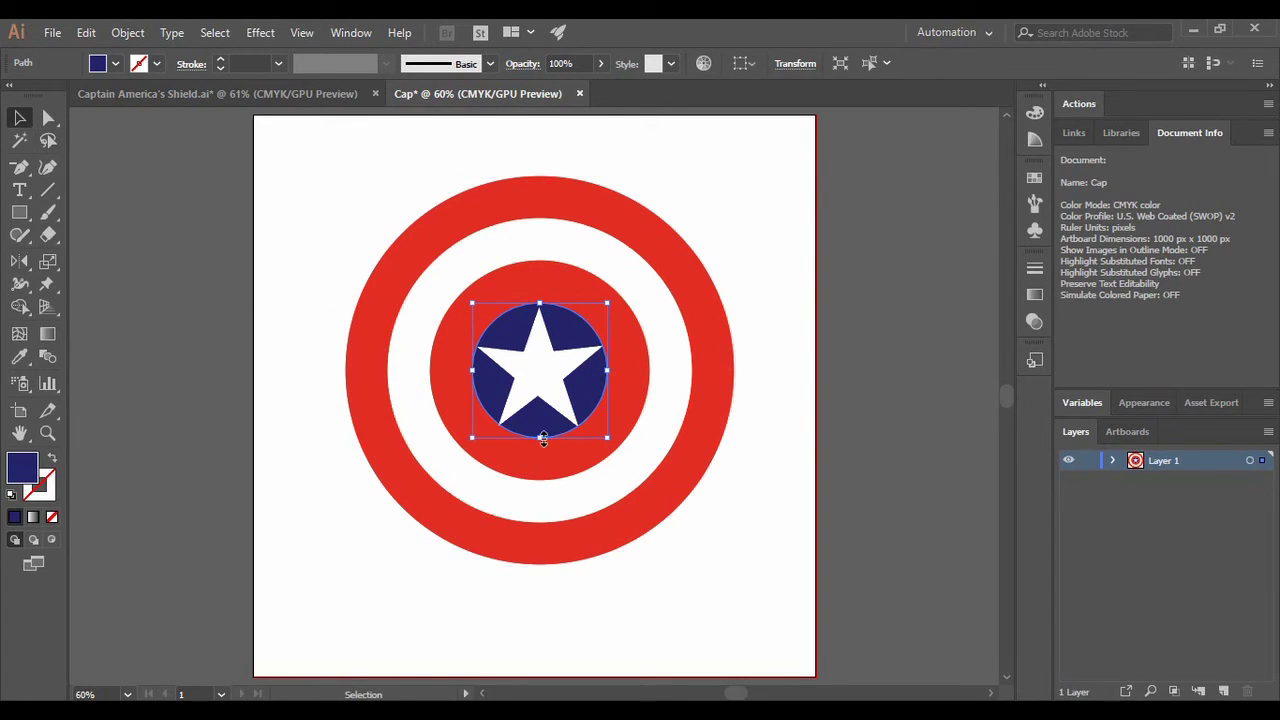
pyautogui.click(548, 418)
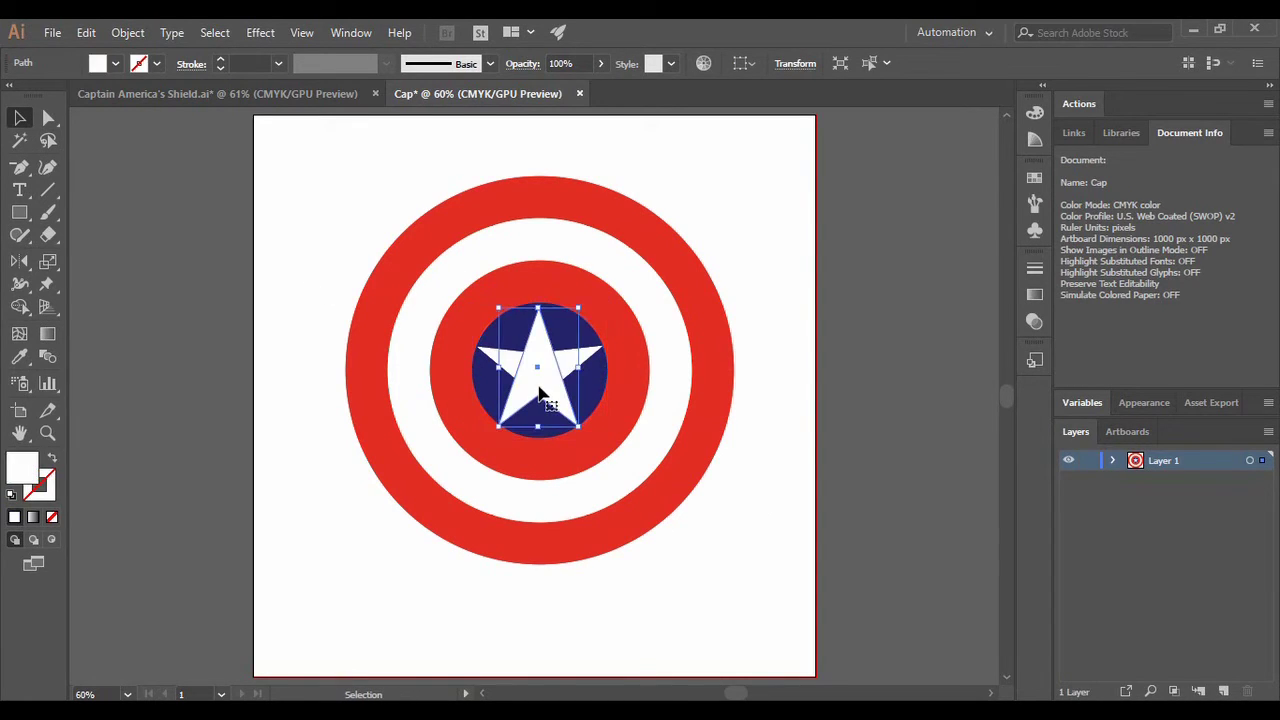
pyautogui.hotkey('ctrl', 'shift', 'a')
pyautogui.click(545, 387)
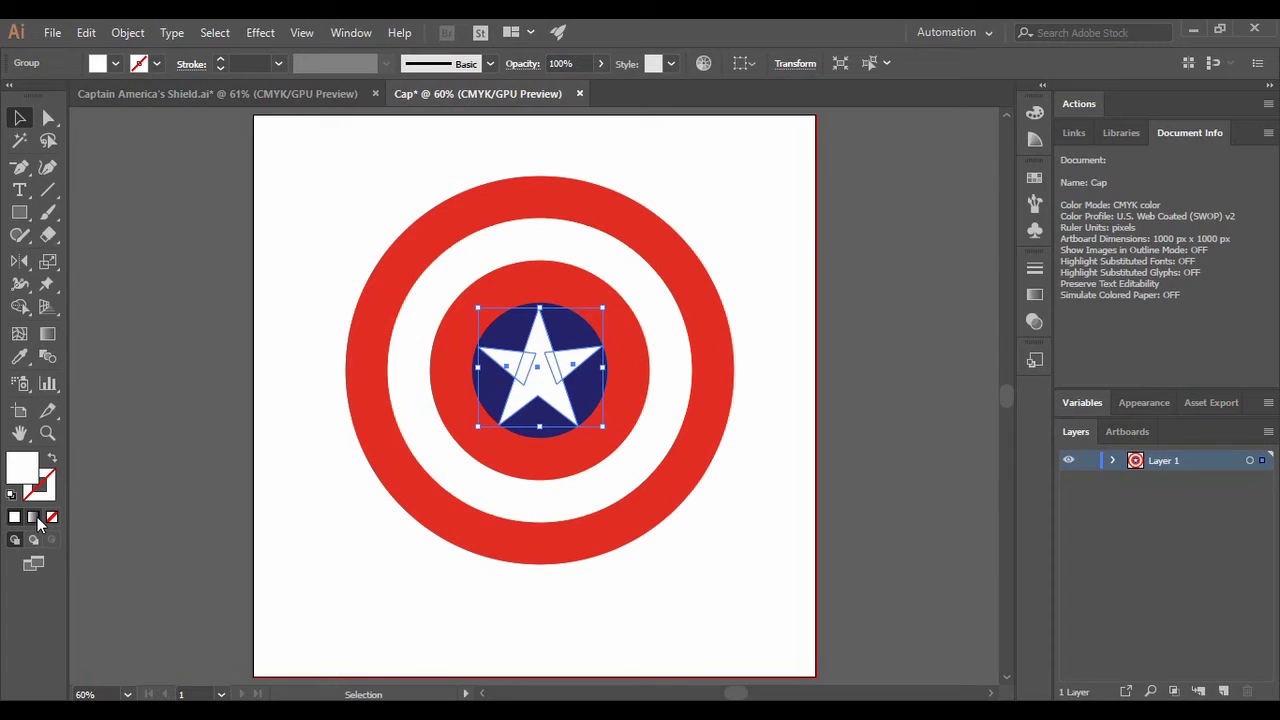
# Step: Fill the star with a radial gradient from white to K=20 light grey
pyautogui.click(33, 517)
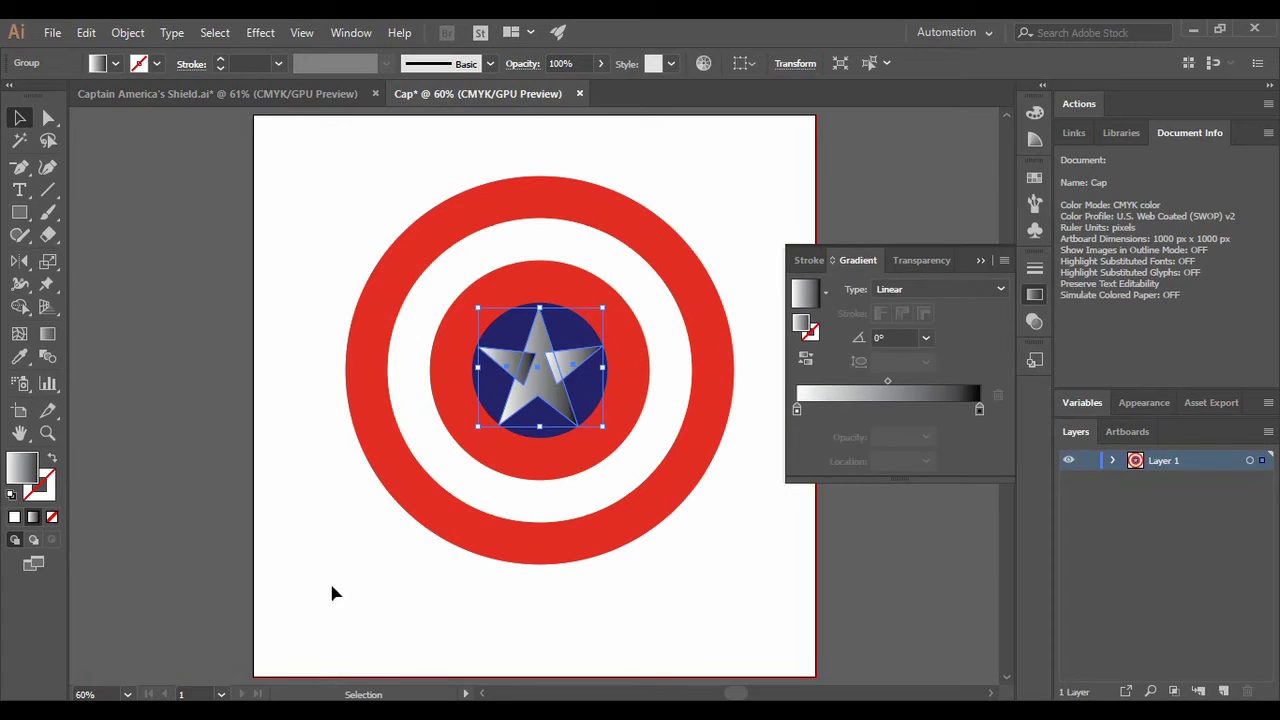
pyautogui.click(909, 295)
pyautogui.click(906, 330)
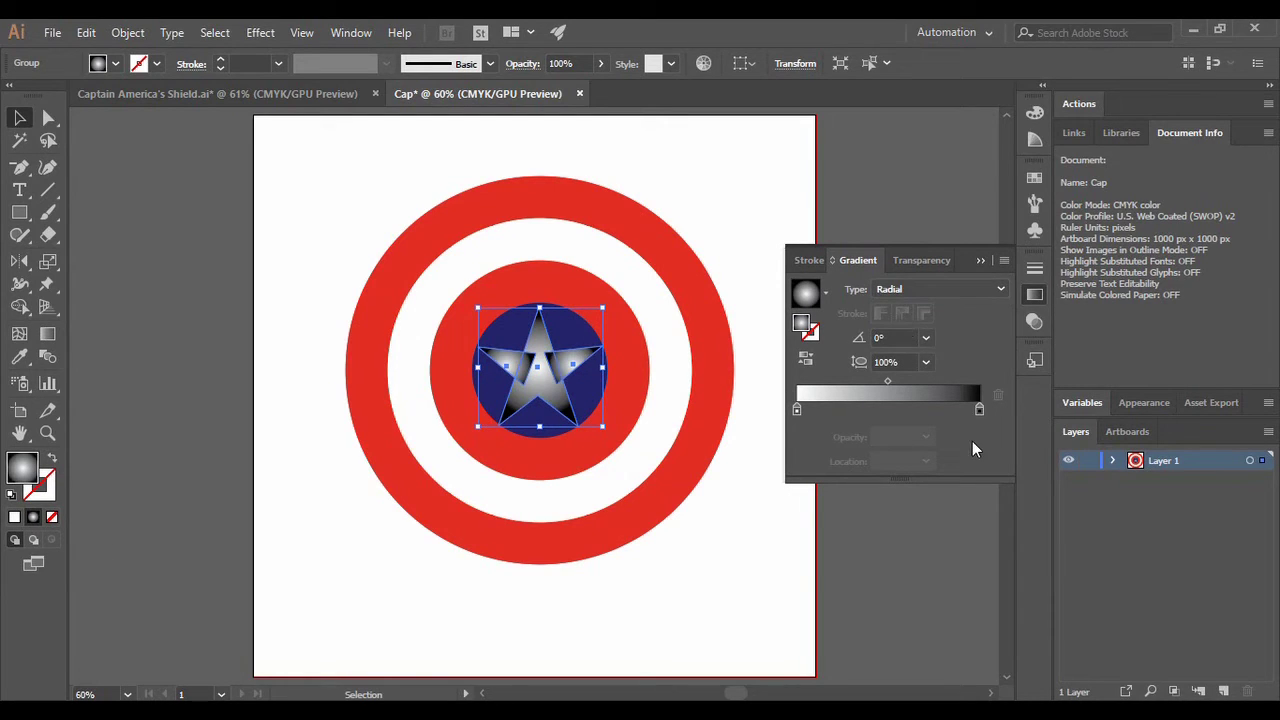
pyautogui.doubleClick(979, 410)
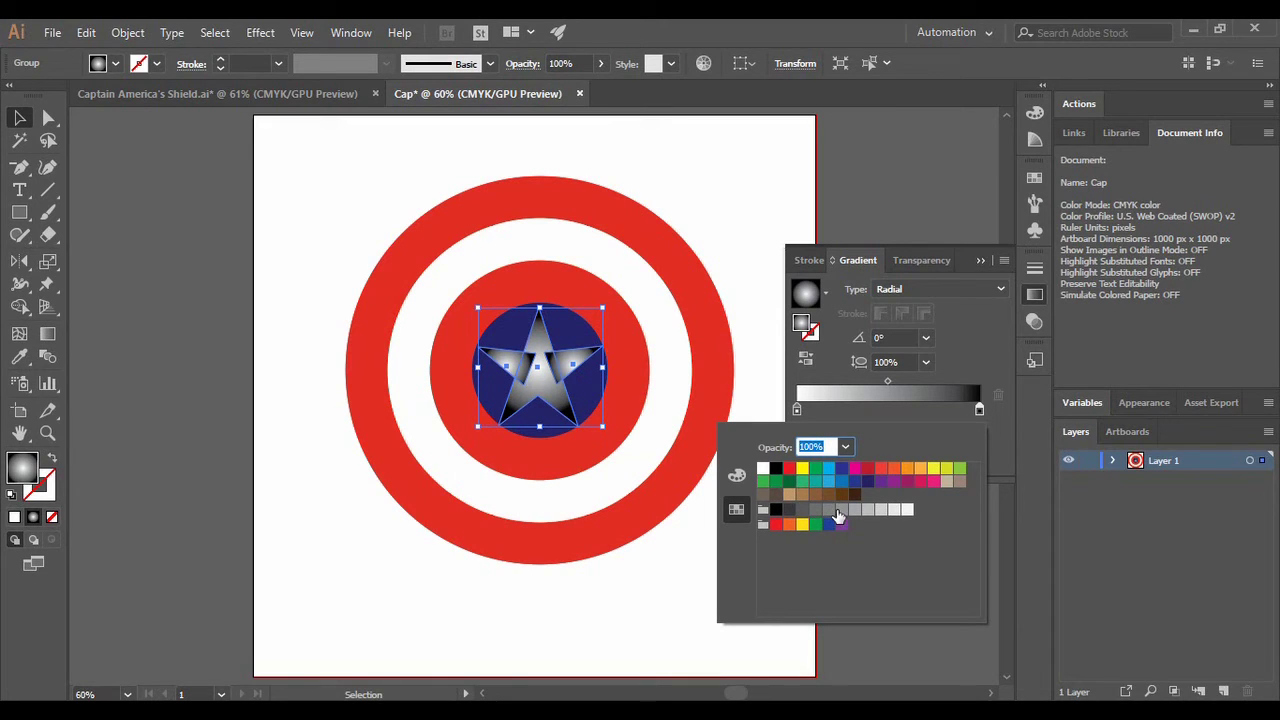
pyautogui.click(880, 511)
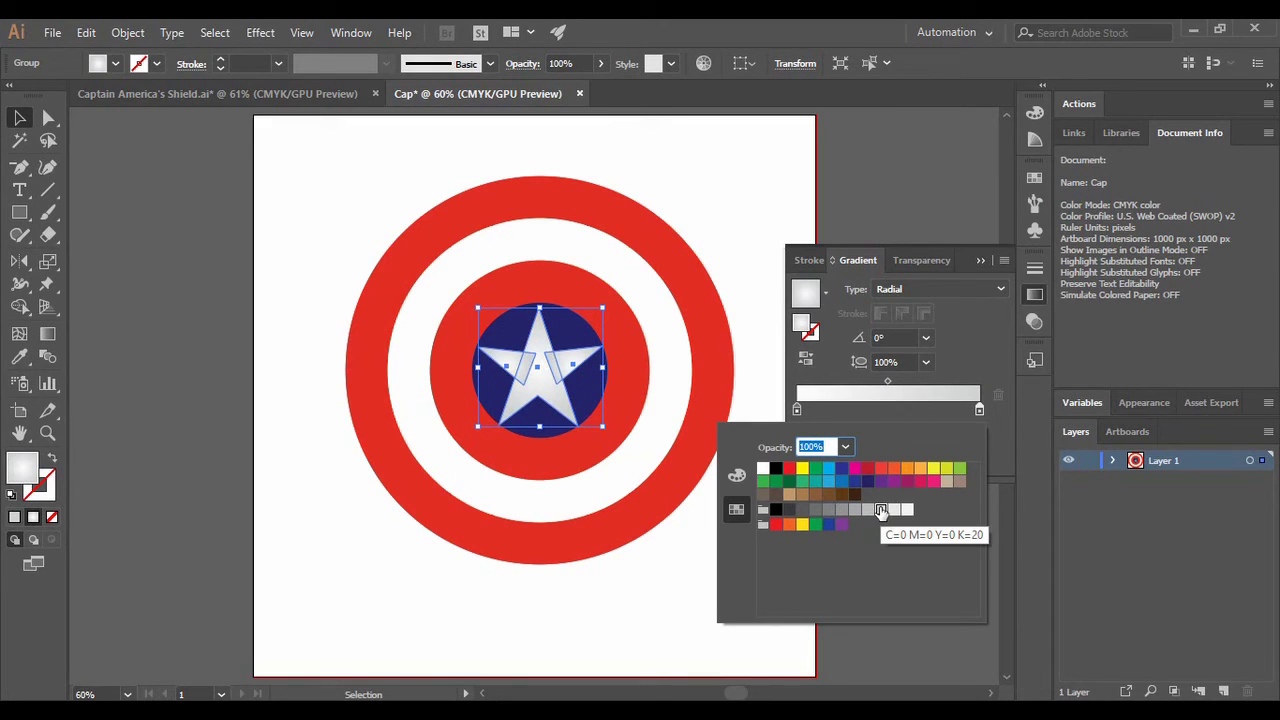
pyautogui.click(655, 558)
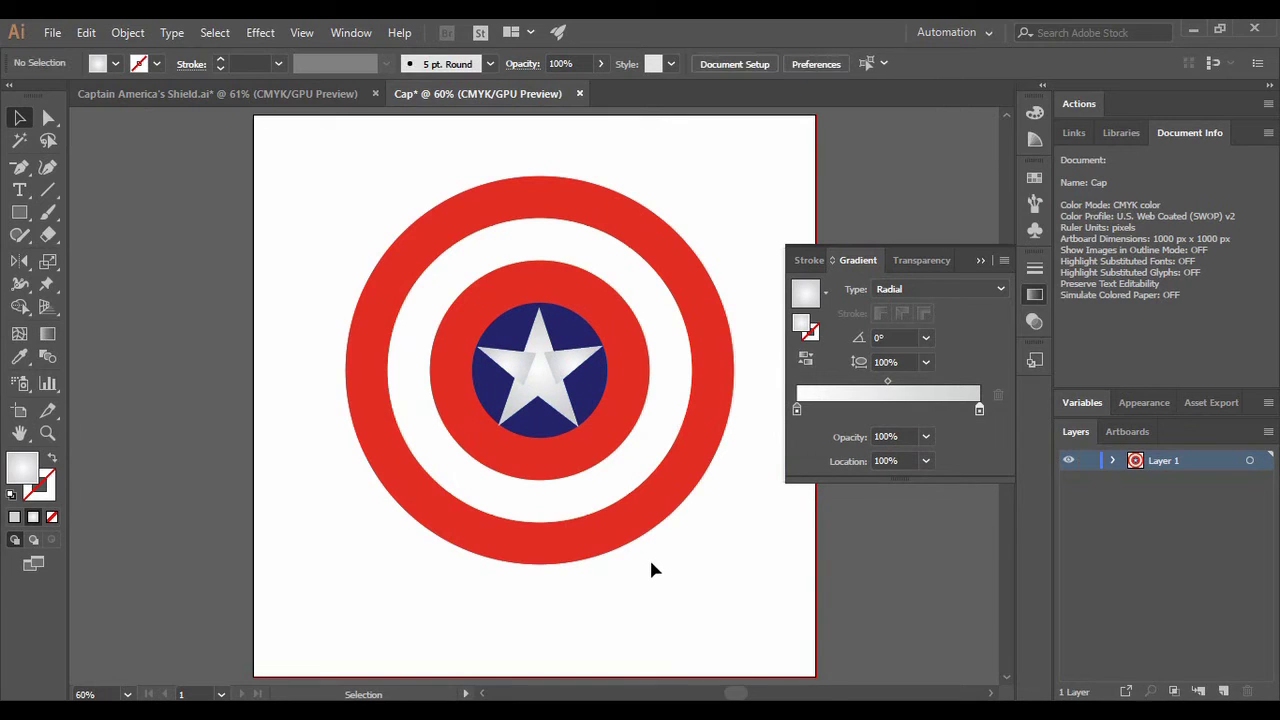
# Step: Ungroup the gradient-filled star group
pyautogui.click(563, 376)
pyautogui.rightClick(563, 376)
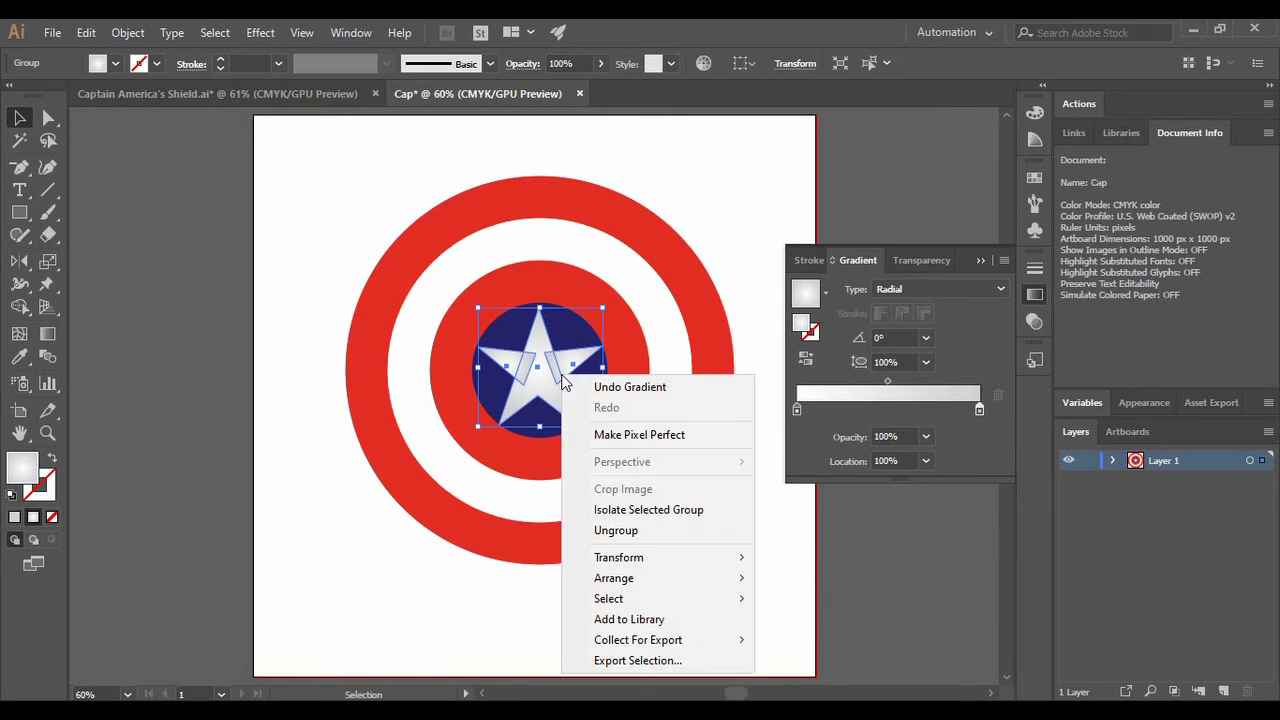
pyautogui.click(626, 530)
pyautogui.click(700, 520)
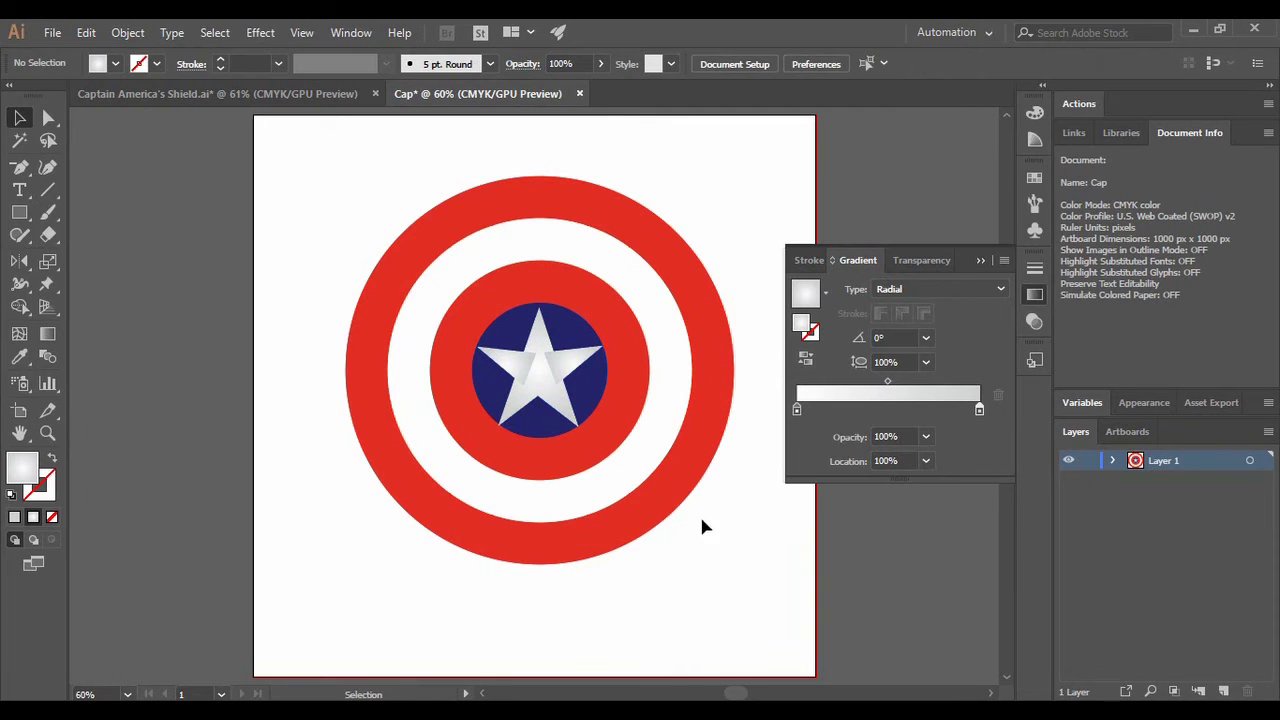
# Step: Select the star pieces together with the navy circle
pyautogui.click(574, 356)
pyautogui.rightClick(566, 356)
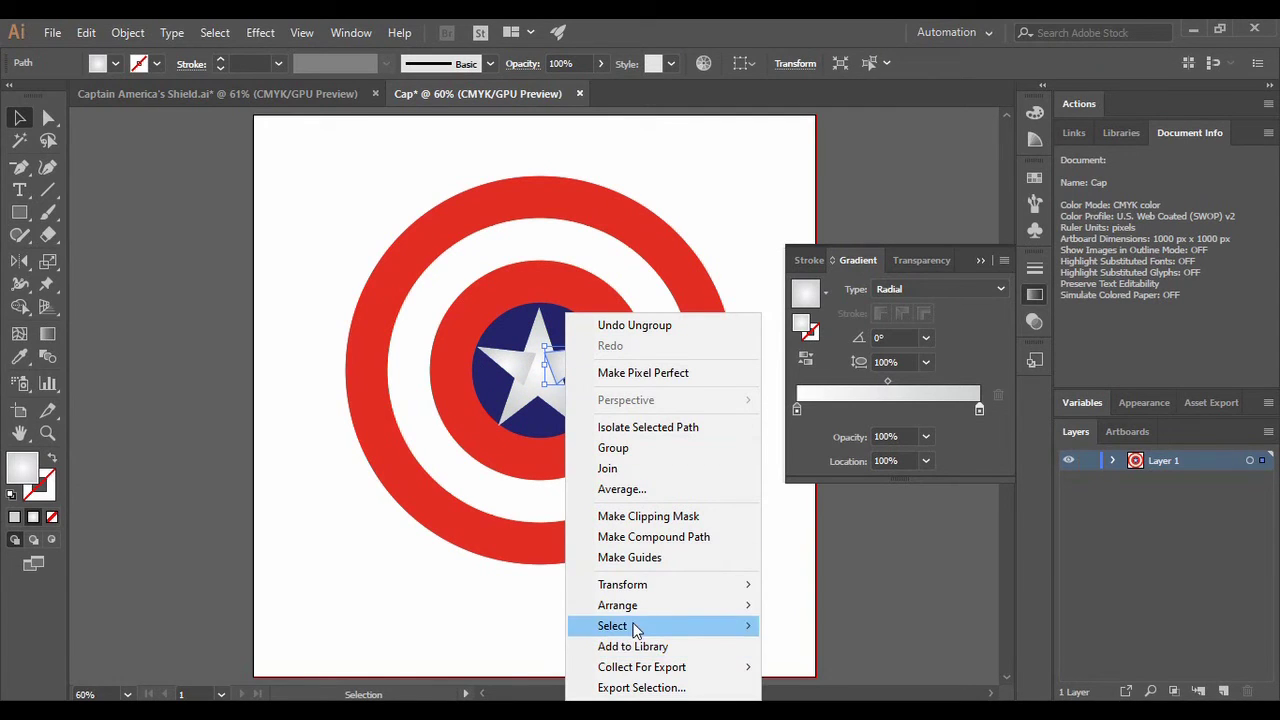
pyautogui.click(791, 534)
pyautogui.click(791, 534)
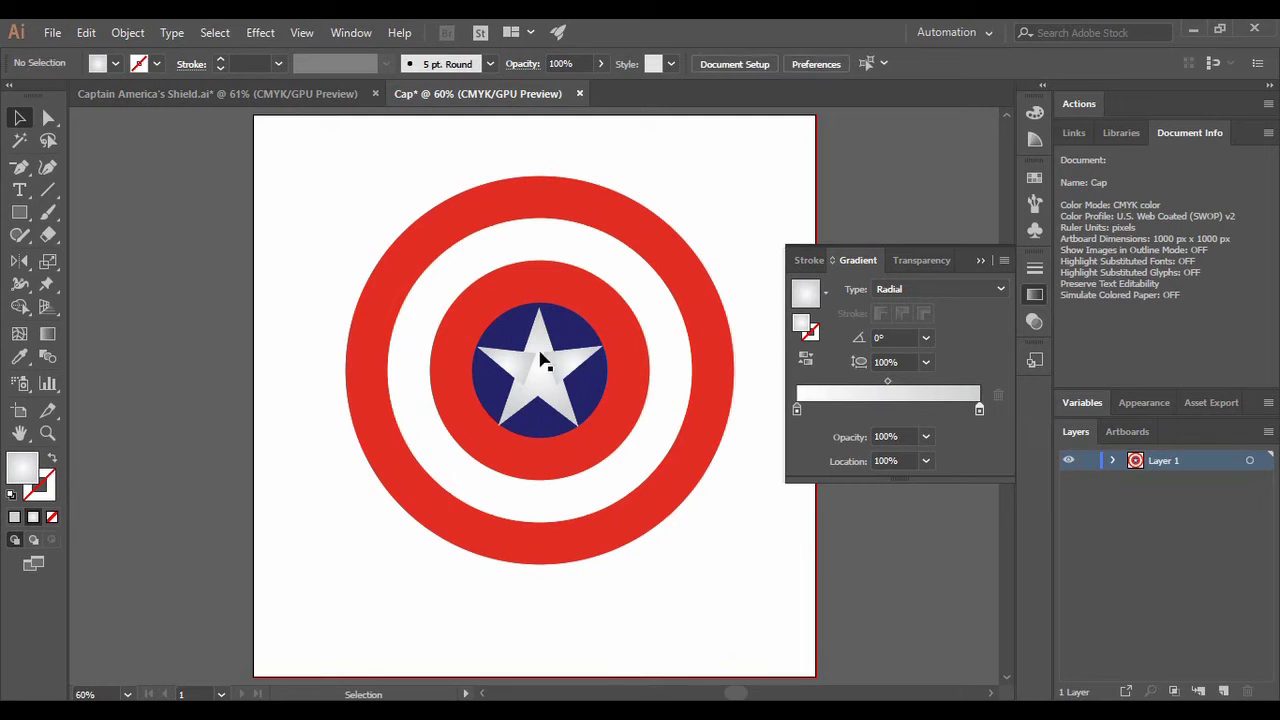
pyautogui.click(538, 346)
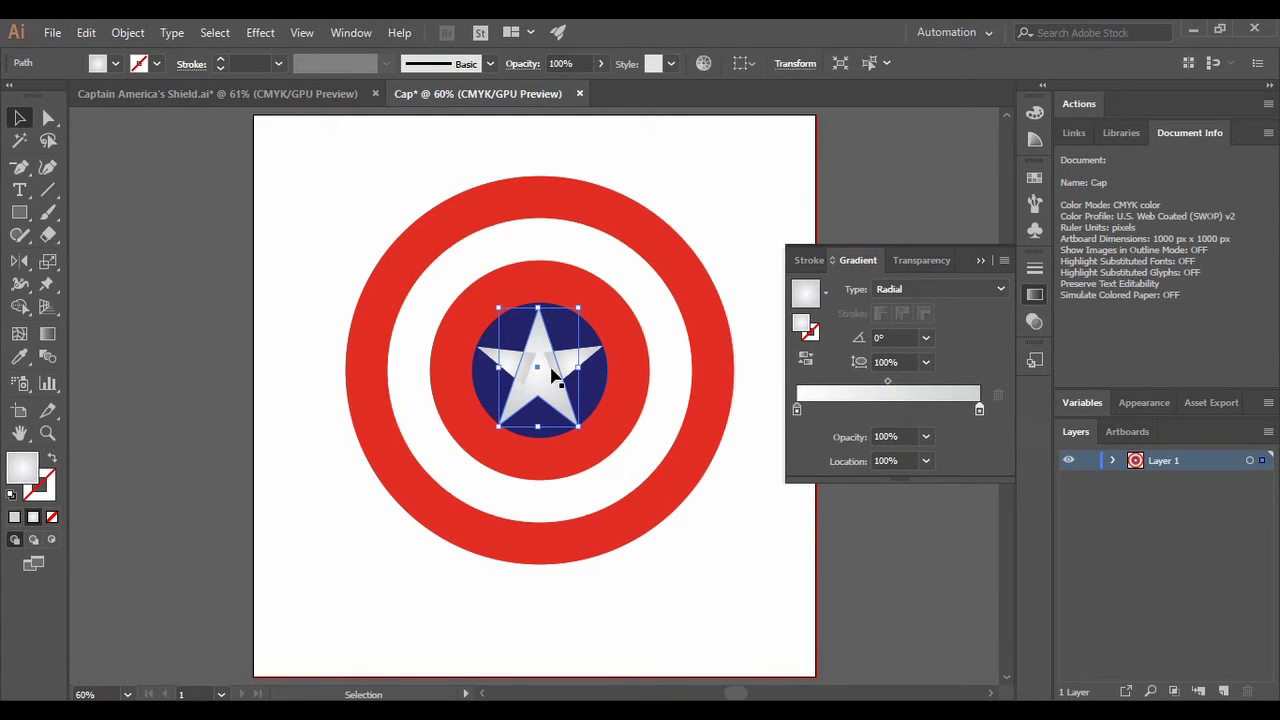
pyautogui.click(560, 374)
pyautogui.click(525, 372)
pyautogui.press('v')
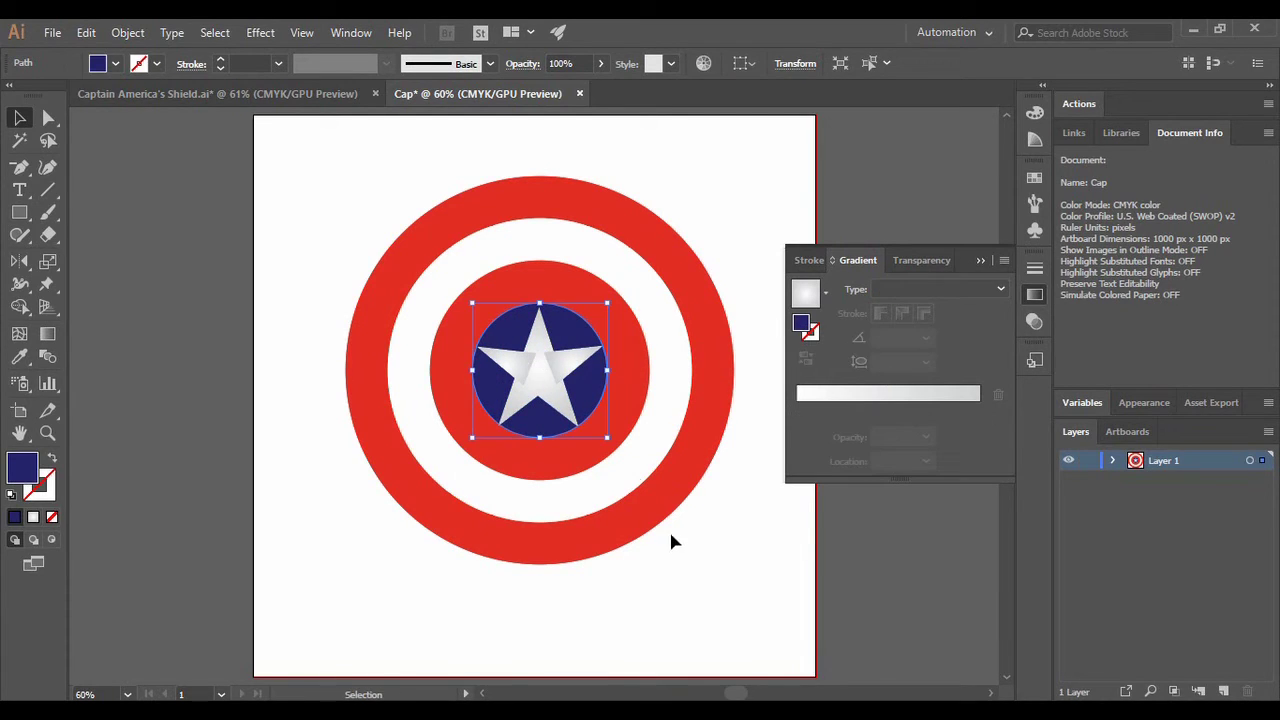
pyautogui.click(686, 553)
pyautogui.click(560, 362)
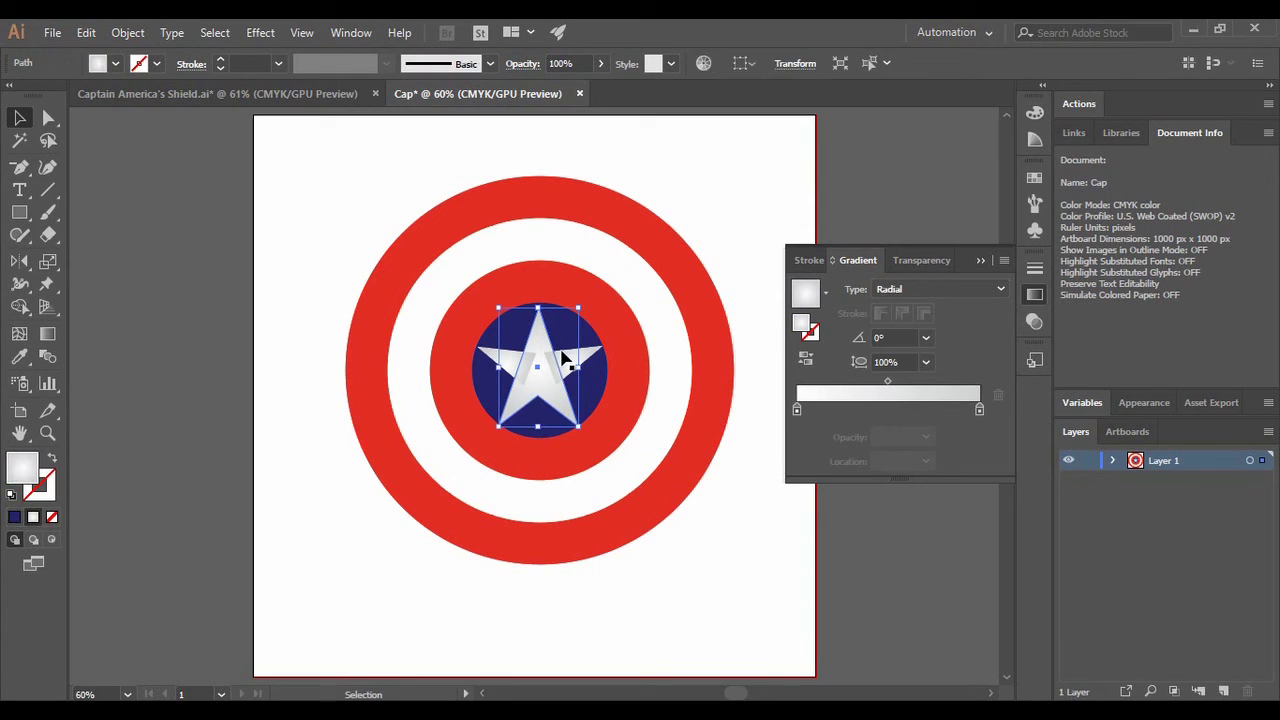
pyautogui.keyDown('shift'); pyautogui.click(575, 380); pyautogui.keyUp('shift')
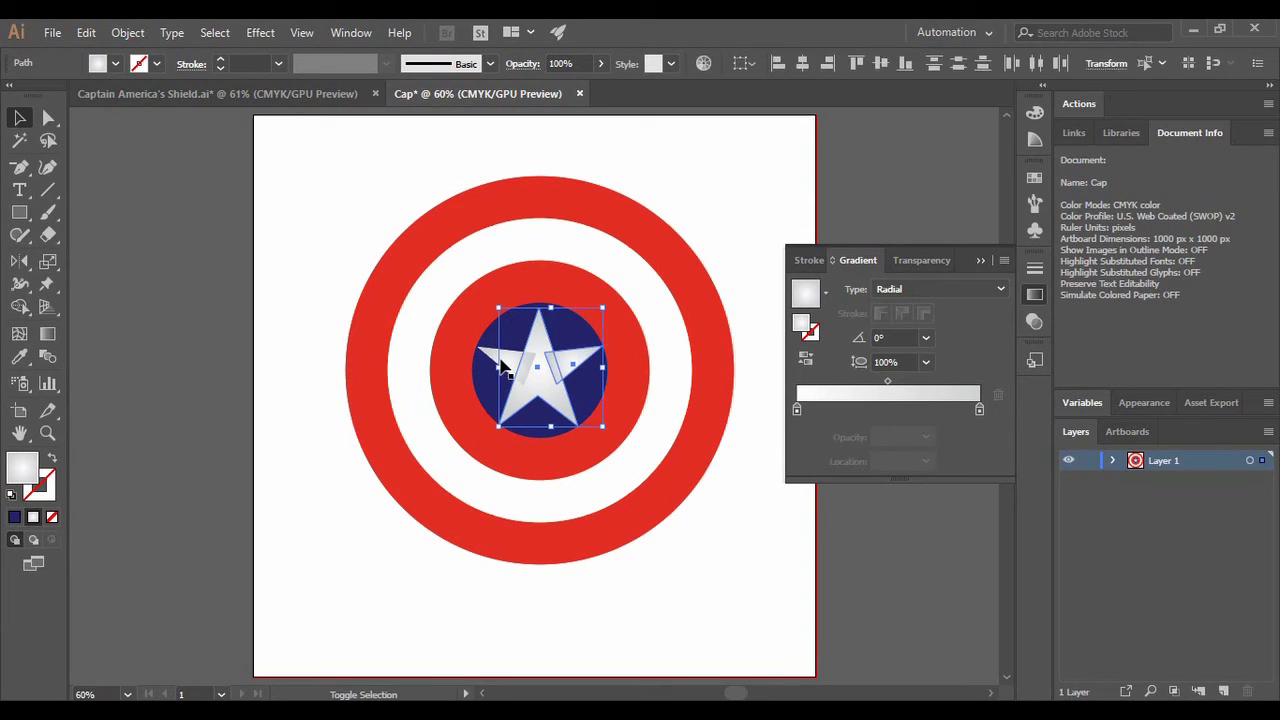
# Step: Merge the selected star pieces into one shape with Pathfinder Unite
pyautogui.click(350, 33)
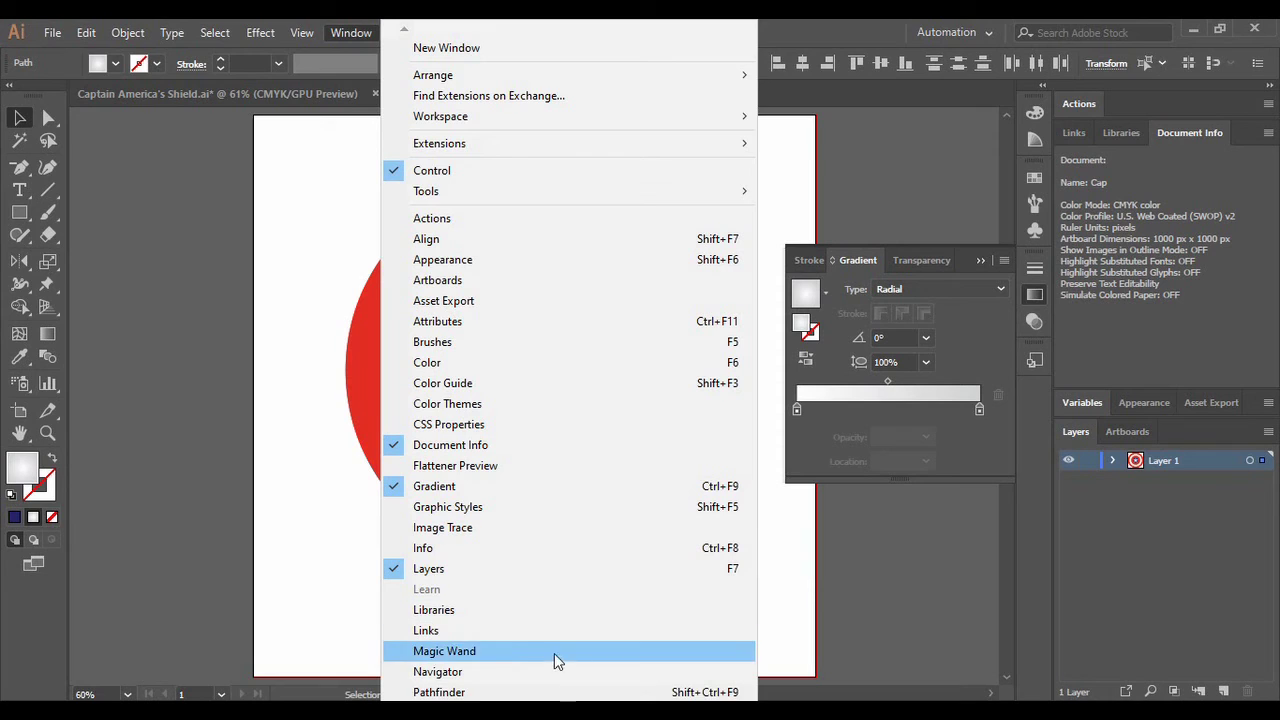
pyautogui.click(440, 692)
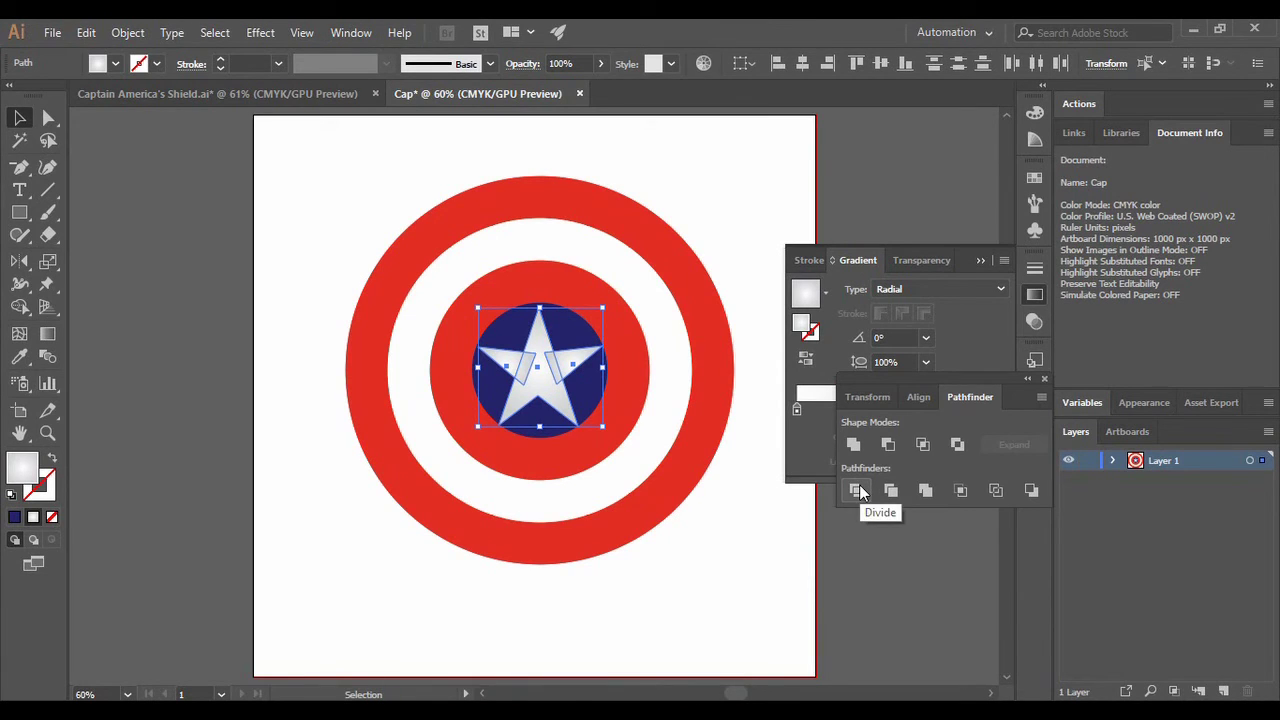
pyautogui.click(852, 446)
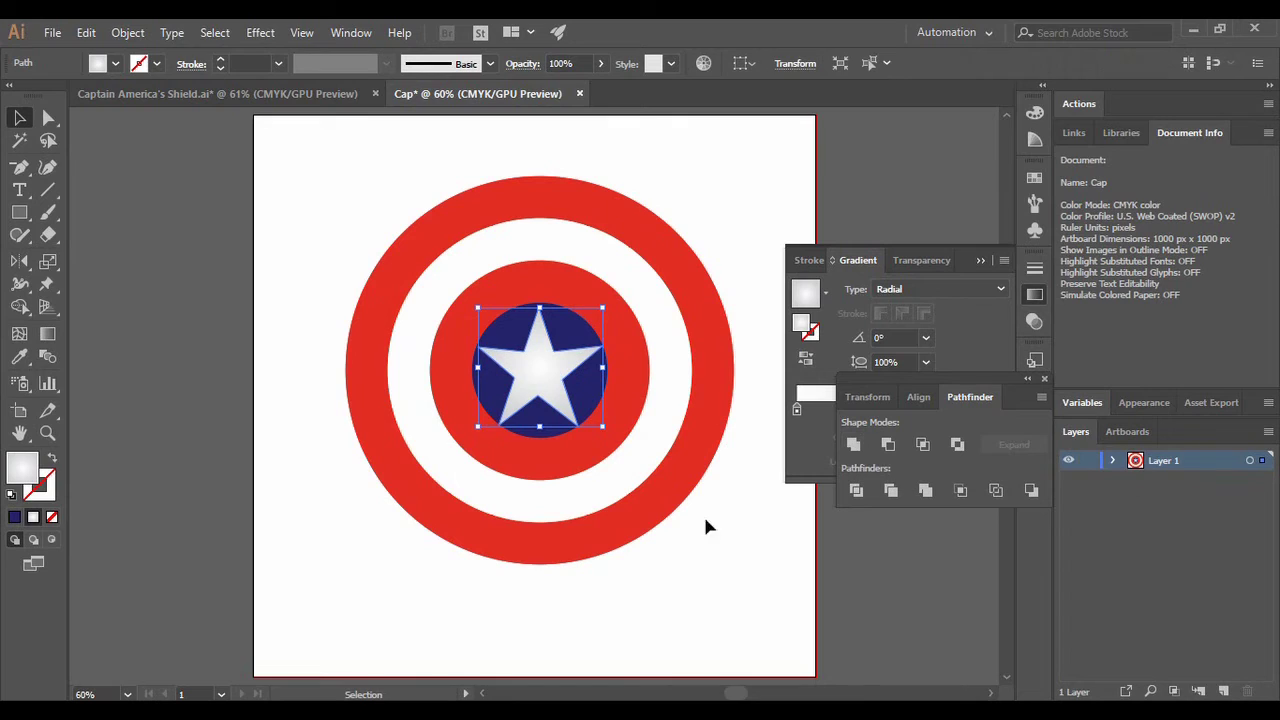
pyautogui.click(655, 571)
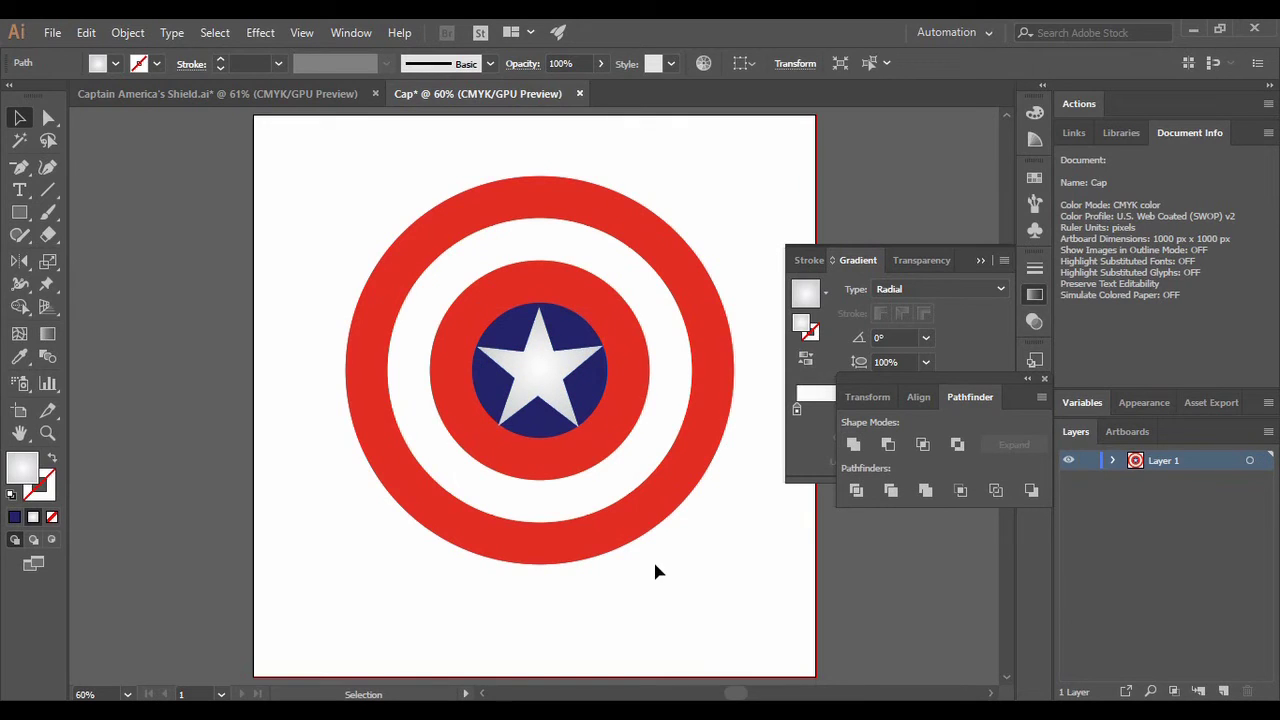
pyautogui.click(1044, 379)
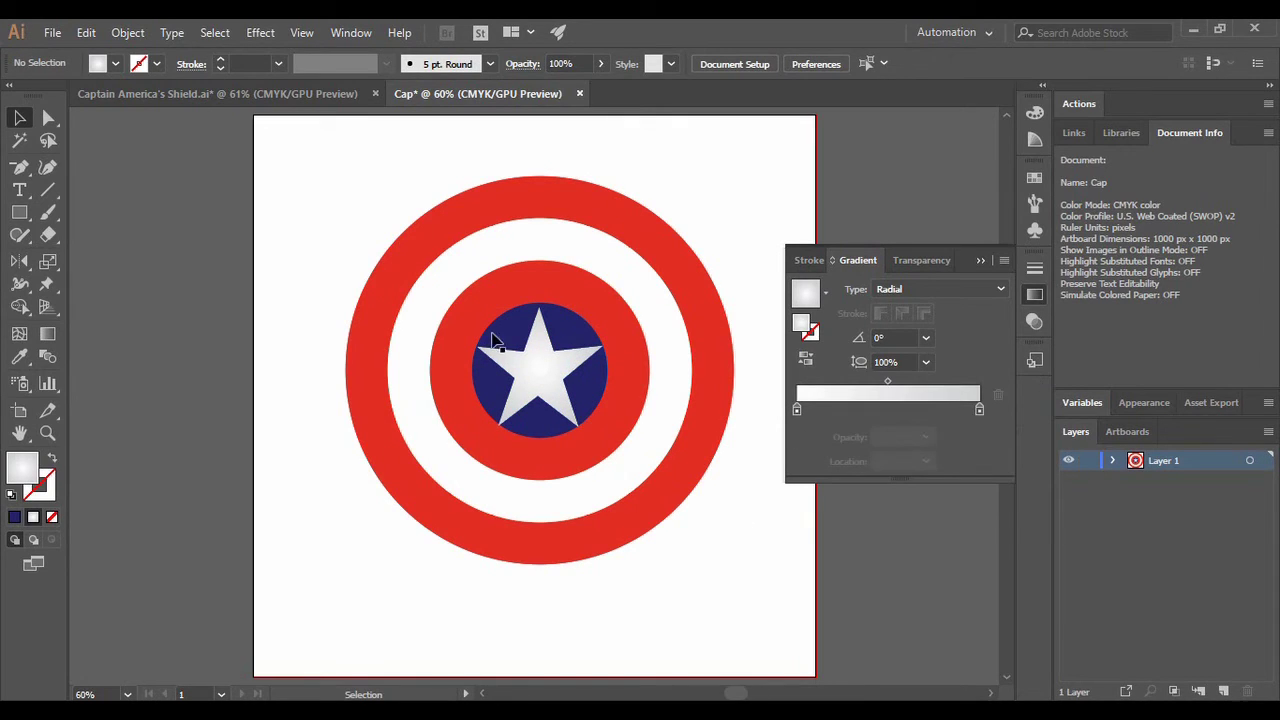
# Step: Darken the star gradient's outer grey stop and move its midpoint to 47.49%
pyautogui.click(540, 390)
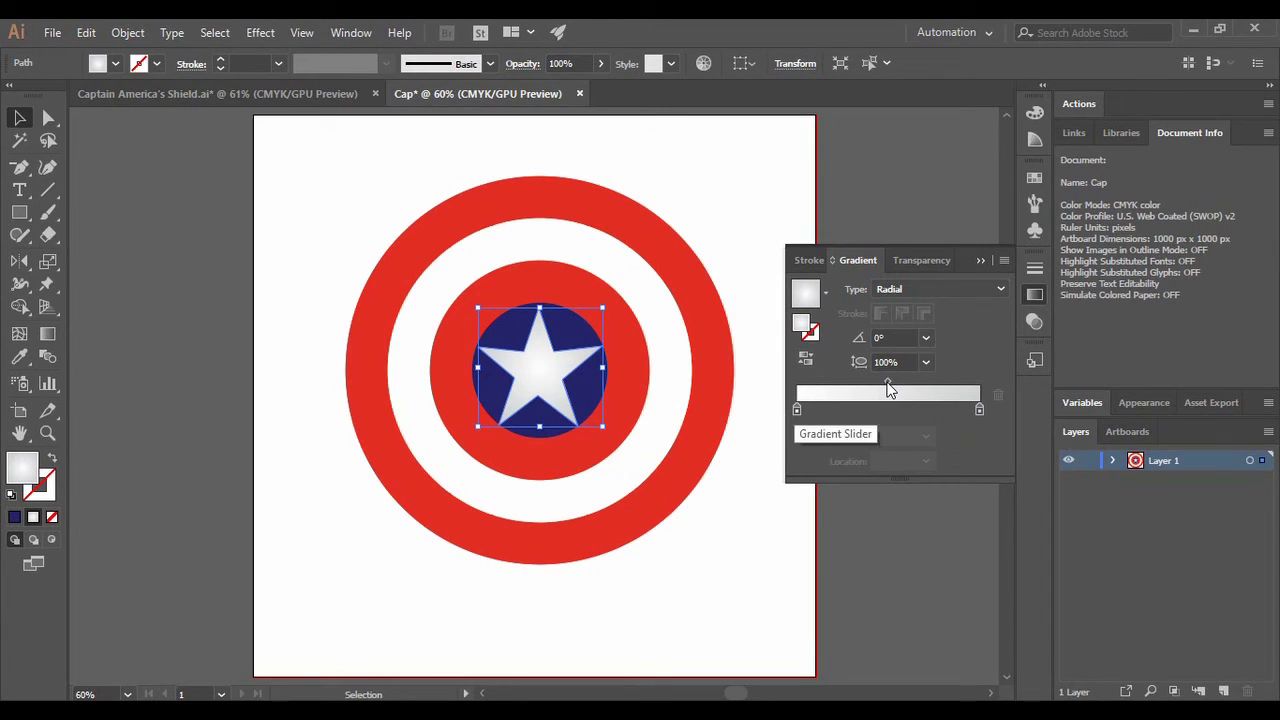
pyautogui.moveTo(889, 386); pyautogui.dragTo(839, 386)
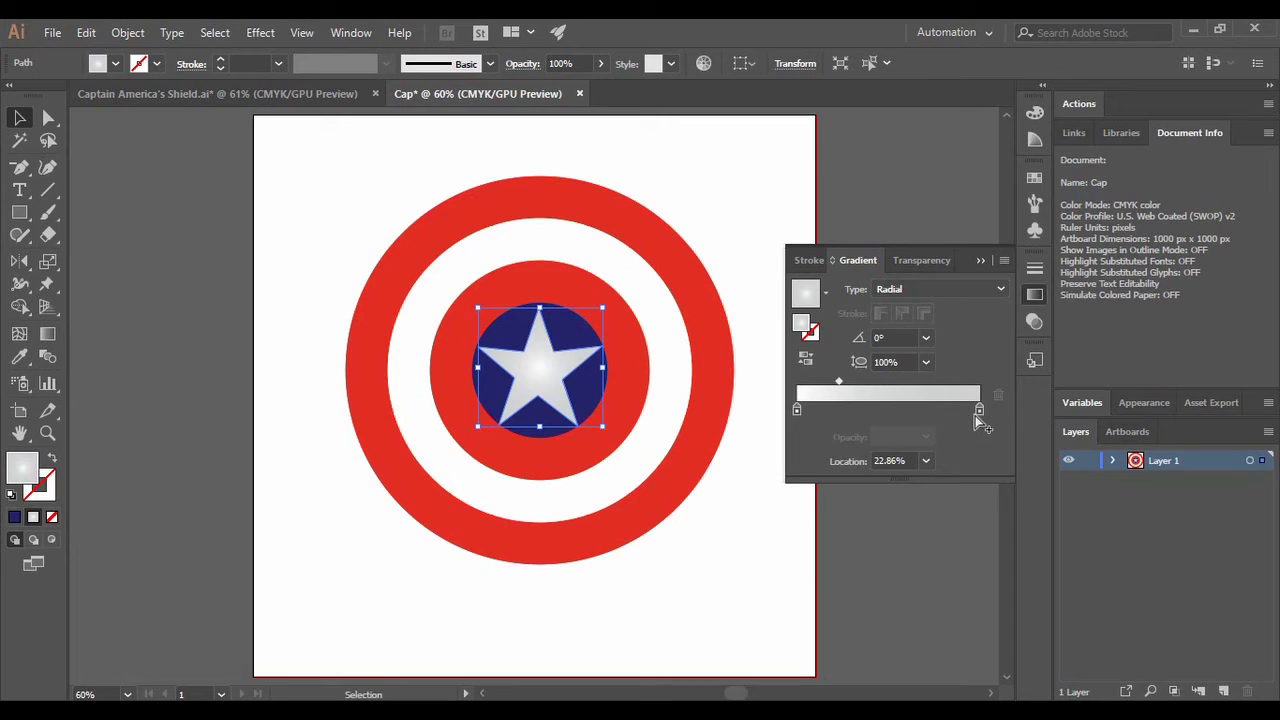
pyautogui.doubleClick(979, 411)
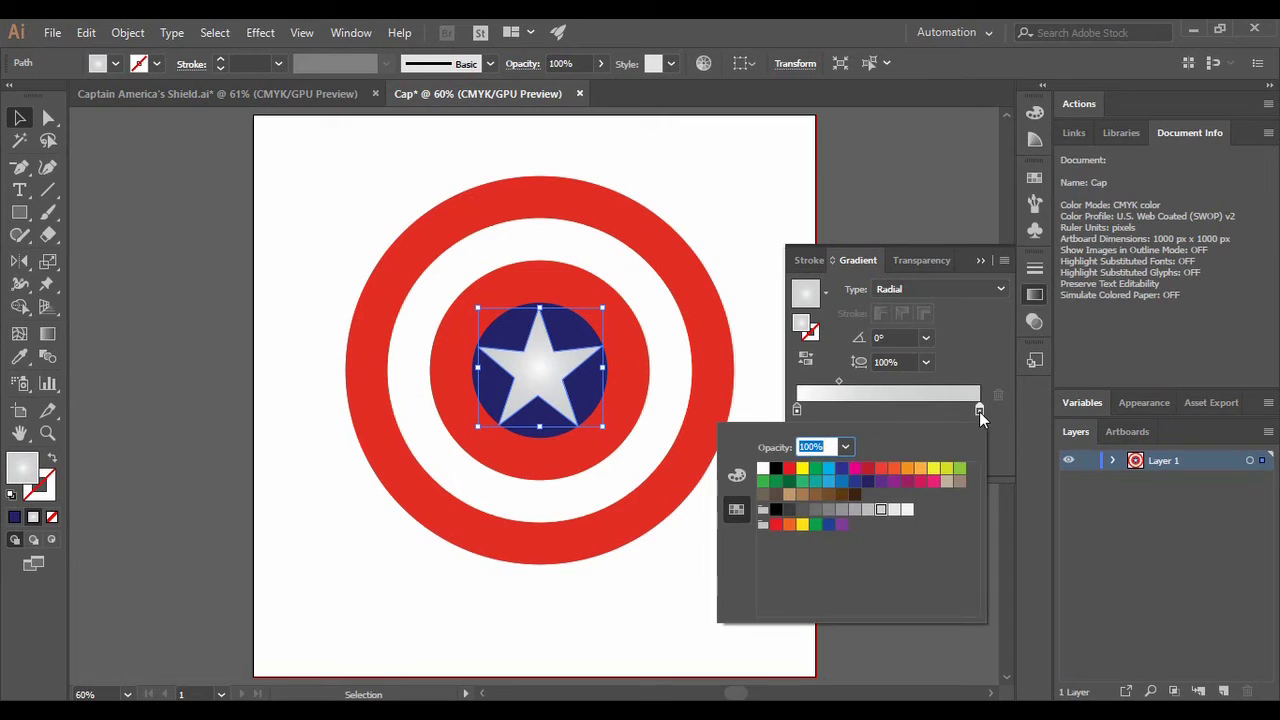
pyautogui.click(870, 512)
pyautogui.click(856, 513)
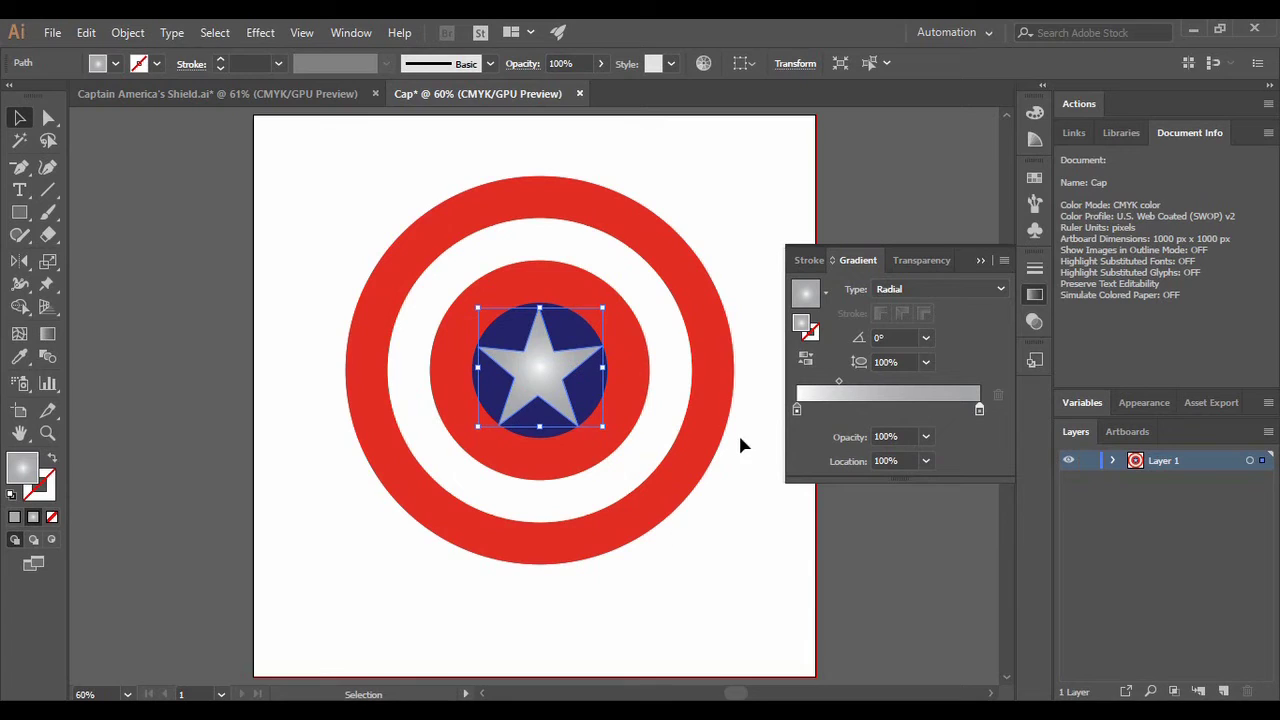
pyautogui.moveTo(844, 385); pyautogui.dragTo(889, 394)
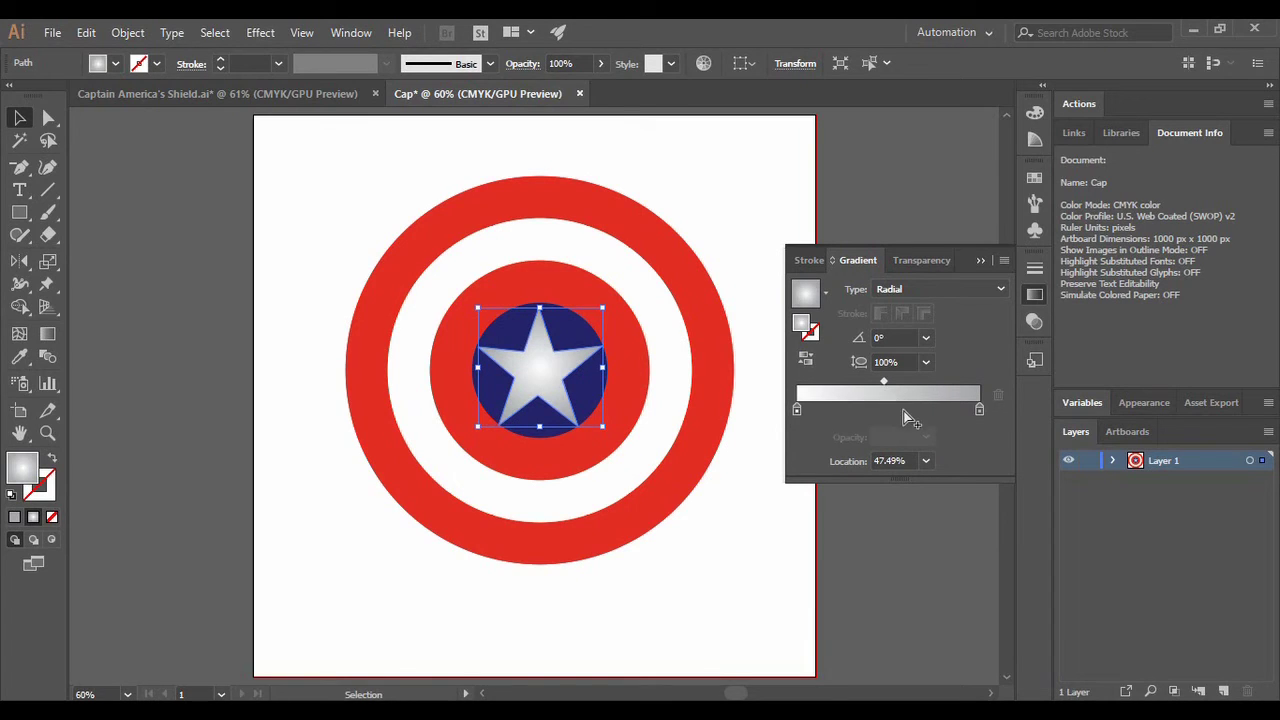
pyautogui.click(679, 566)
pyautogui.click(982, 262)
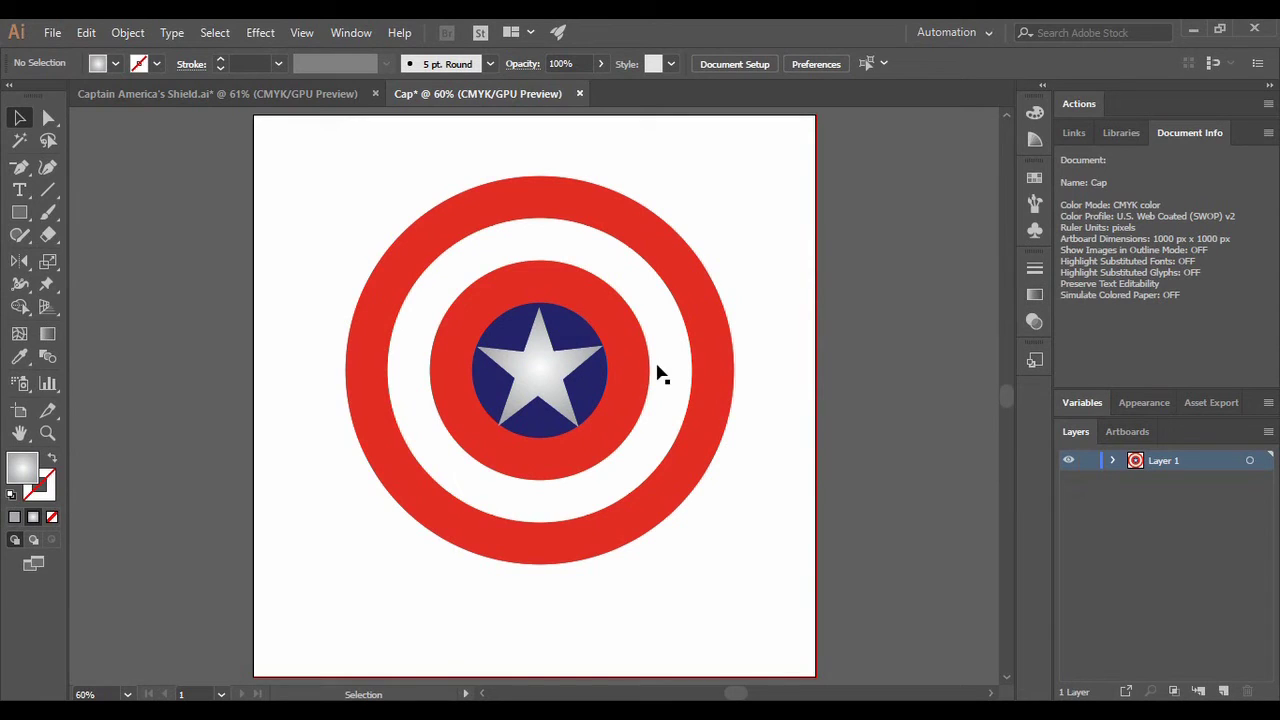
pyautogui.click(592, 390)
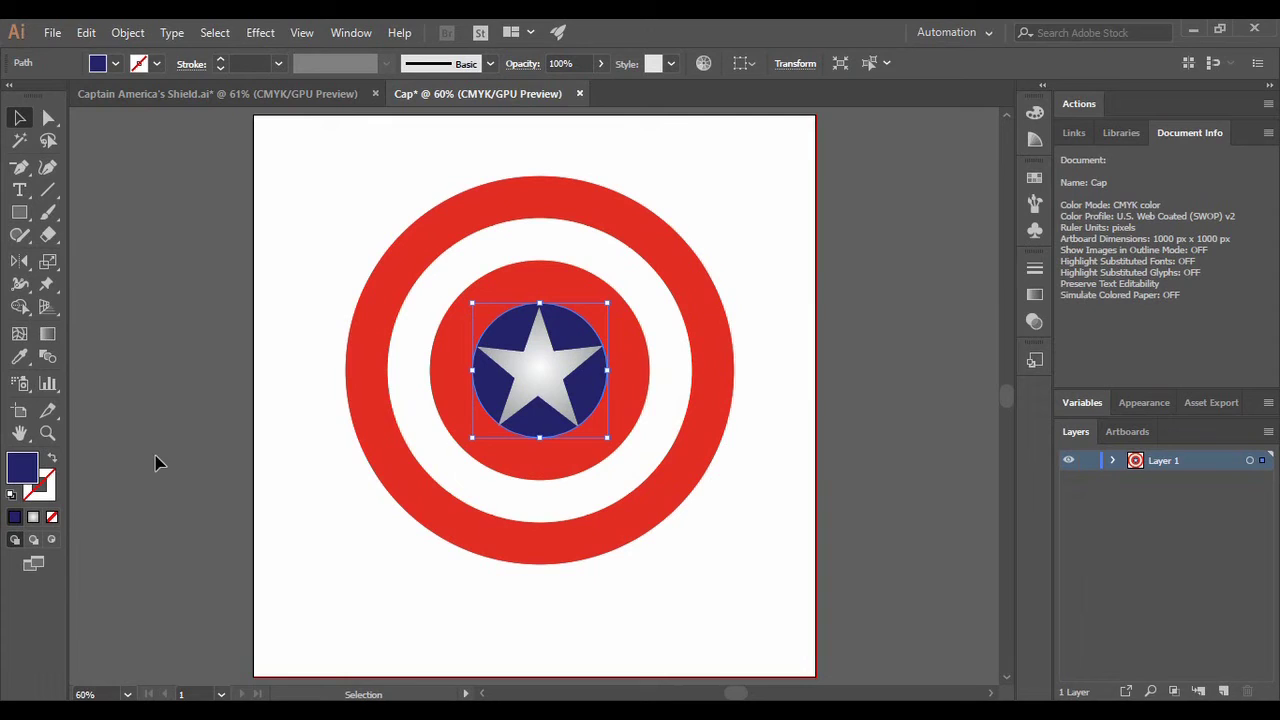
# Step: Apply a radial gradient to the blue disc with navy on both stops
pyautogui.click(33, 517)
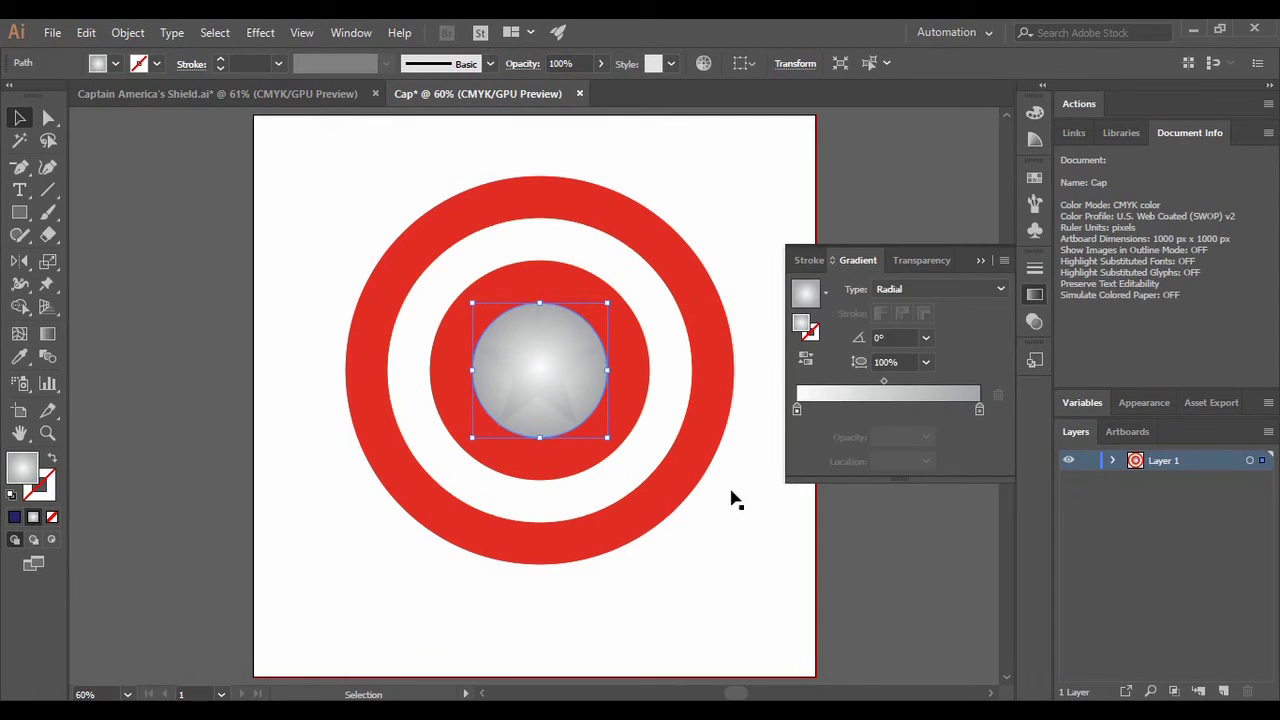
pyautogui.doubleClick(979, 410)
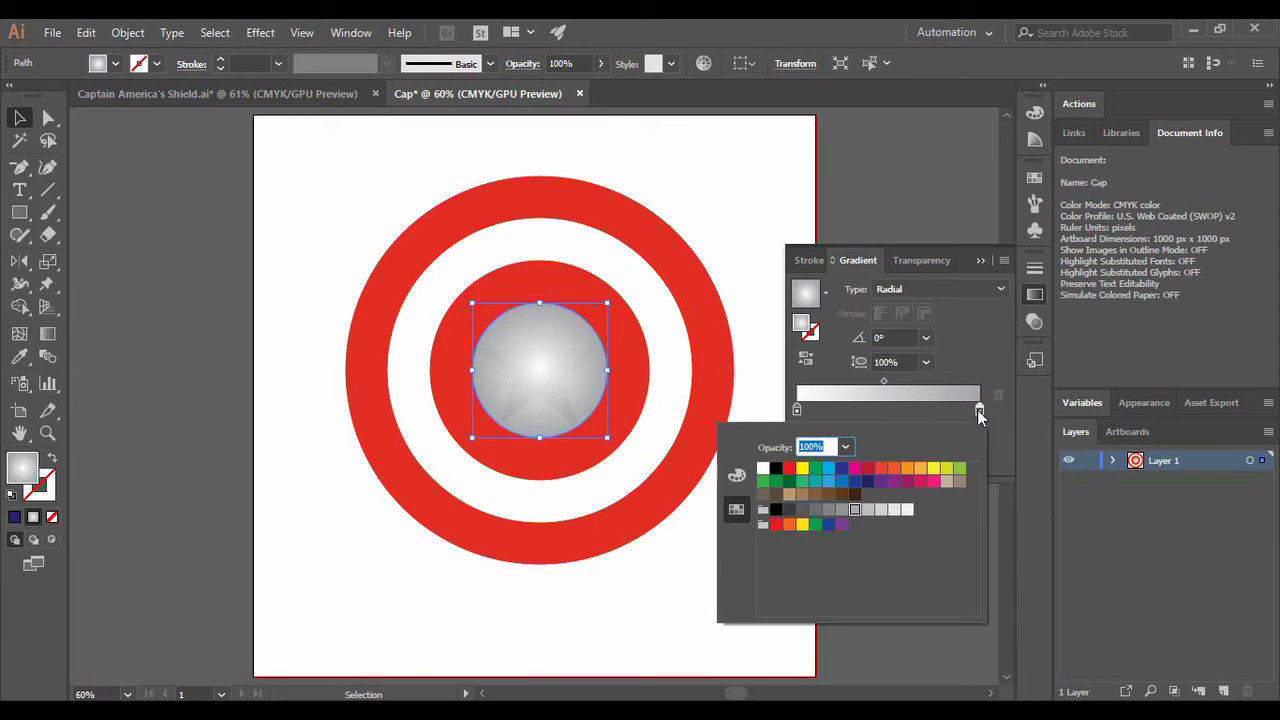
pyautogui.click(868, 488)
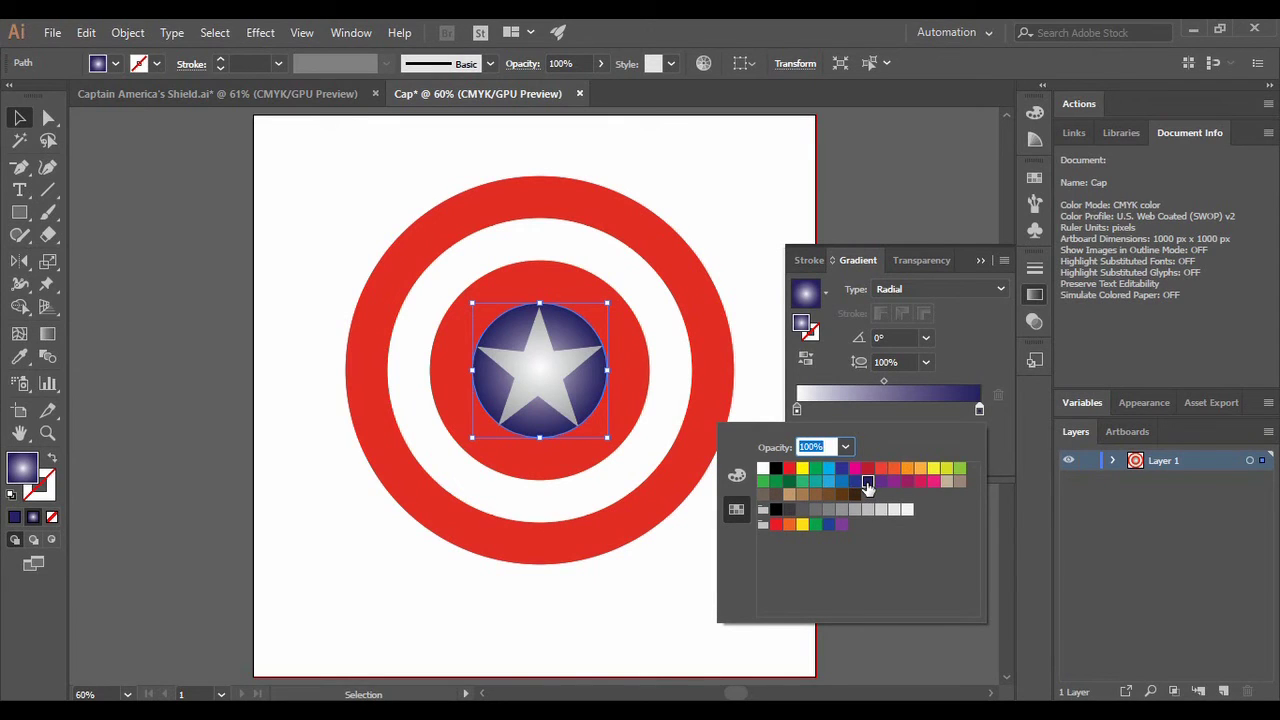
pyautogui.click(797, 410)
pyautogui.doubleClick(797, 410)
pyautogui.click(865, 488)
pyautogui.click(760, 430)
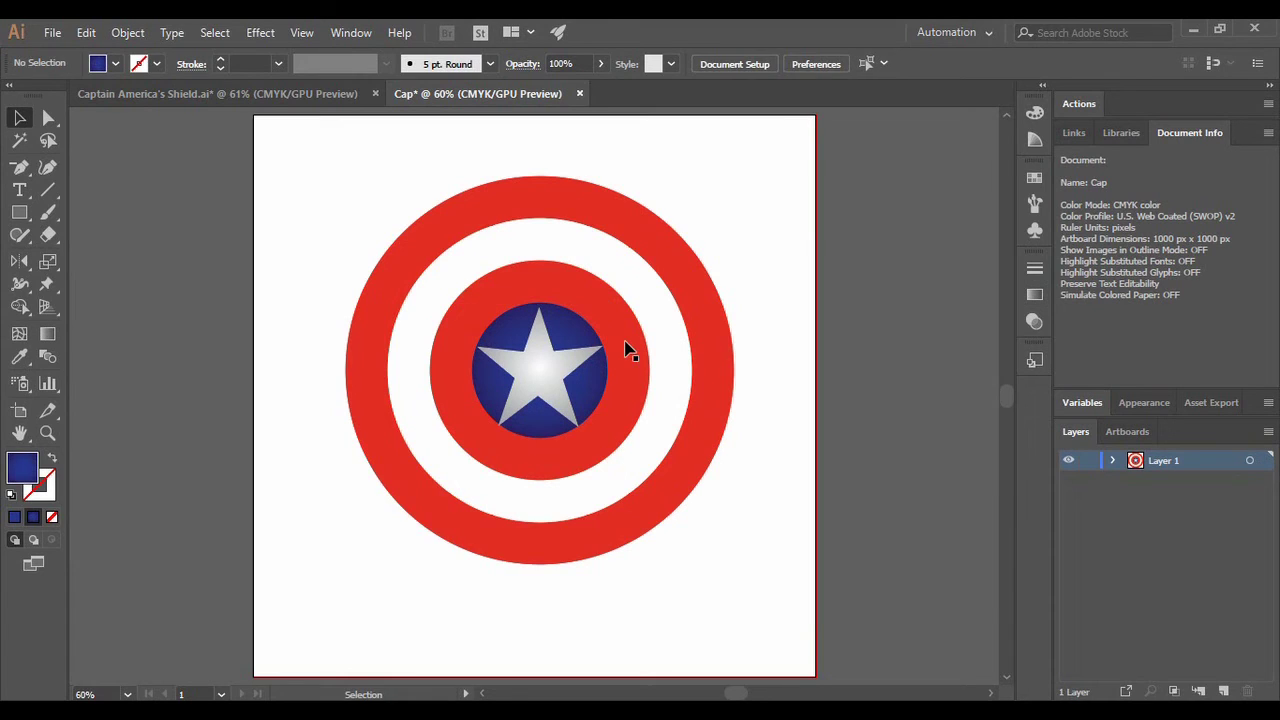
pyautogui.click(623, 349)
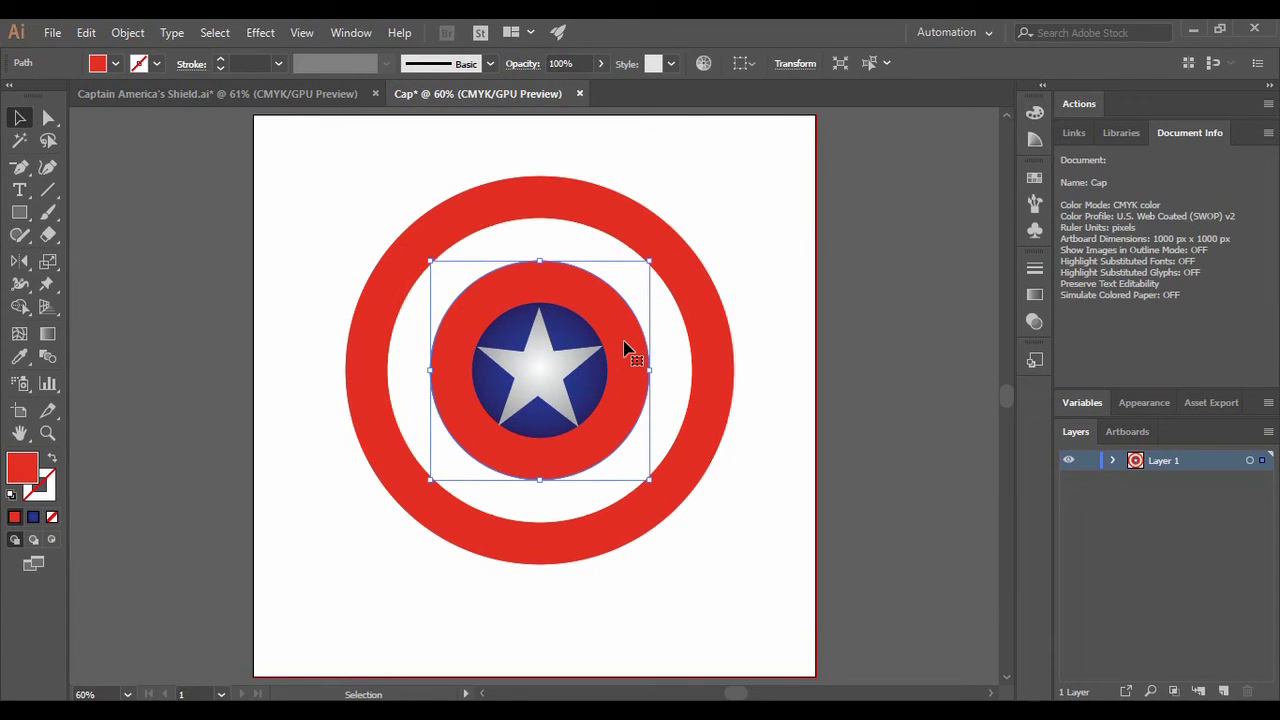
# Step: Give the inner red ring a radial gradient with red on both stops
pyautogui.click(33, 517)
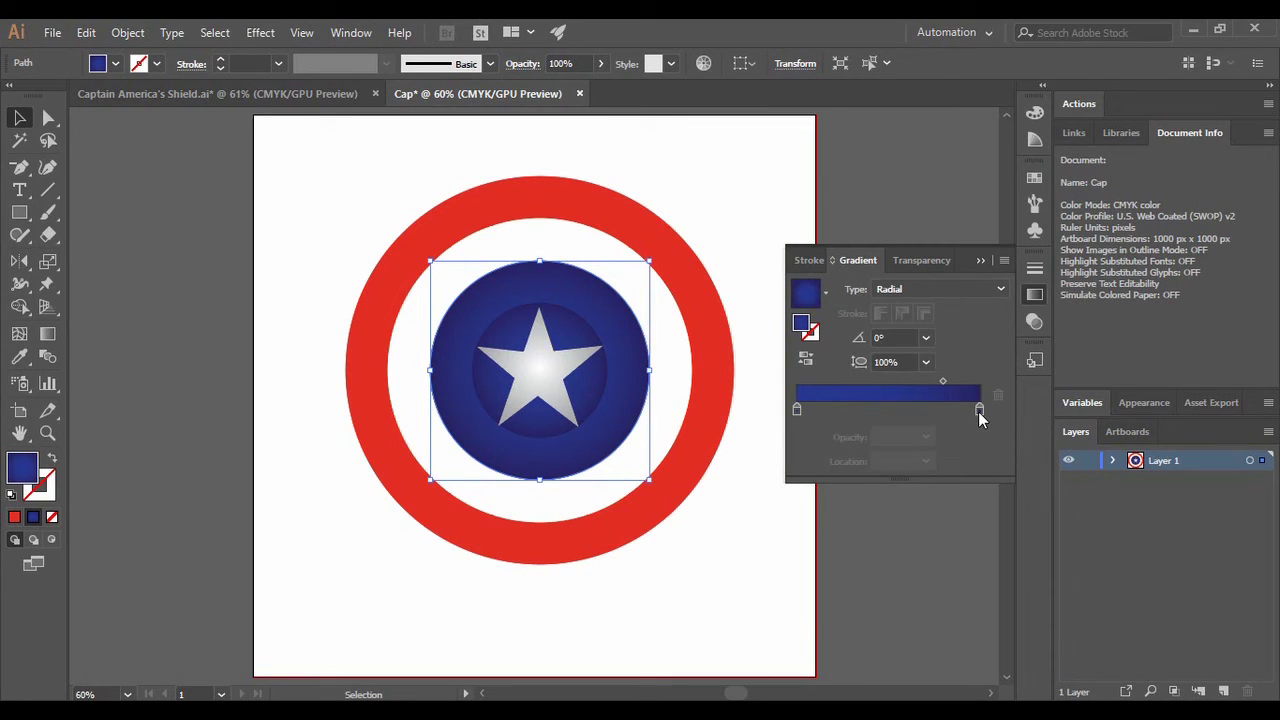
pyautogui.doubleClick(979, 412)
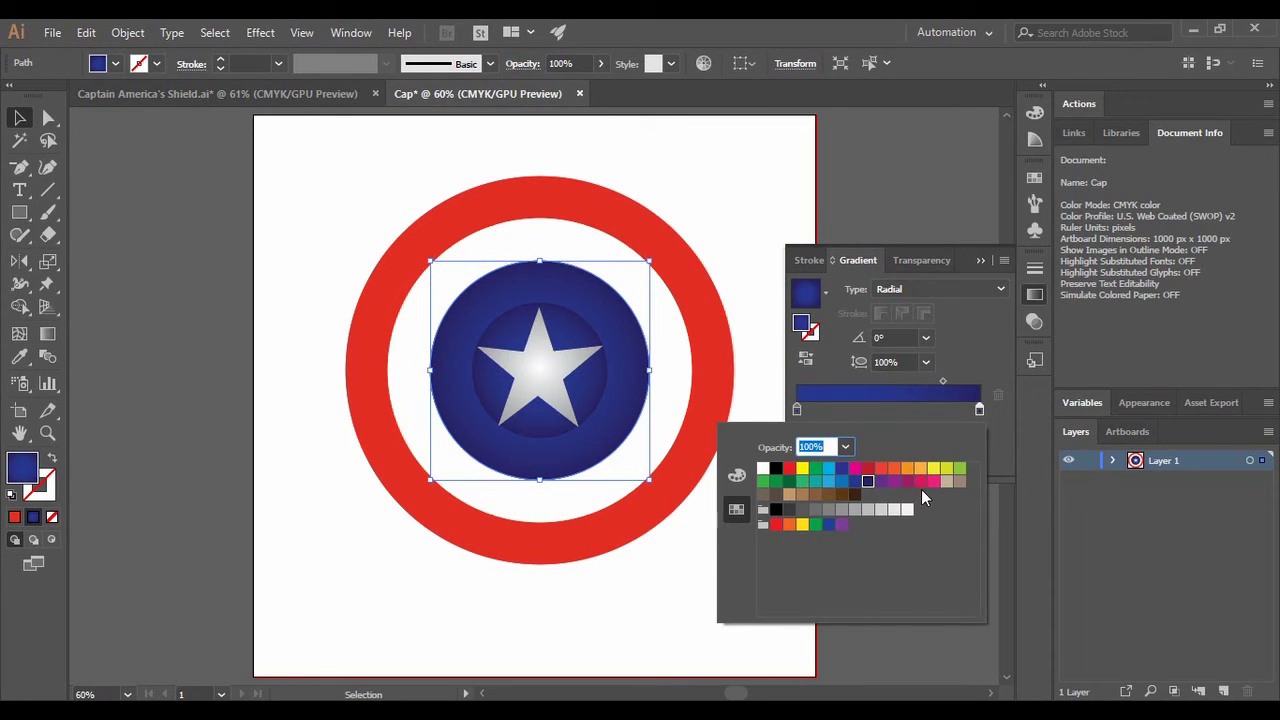
pyautogui.click(867, 470)
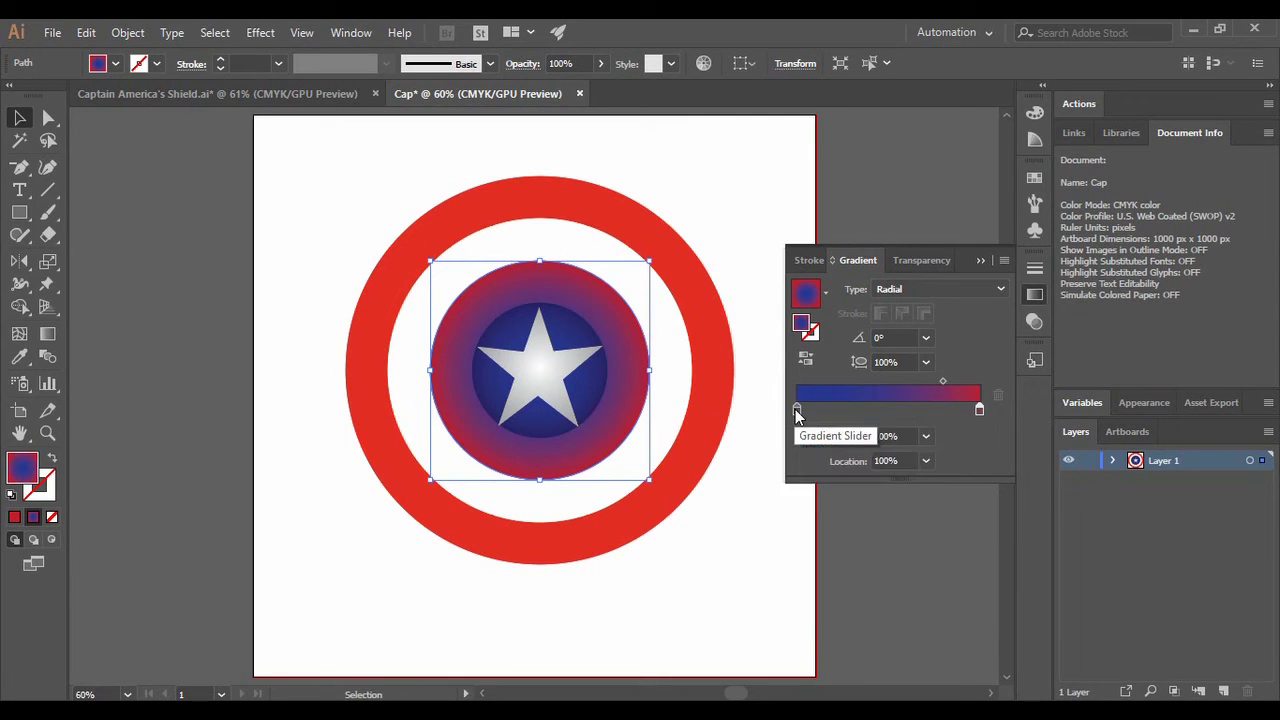
pyautogui.doubleClick(797, 410)
pyautogui.click(776, 525)
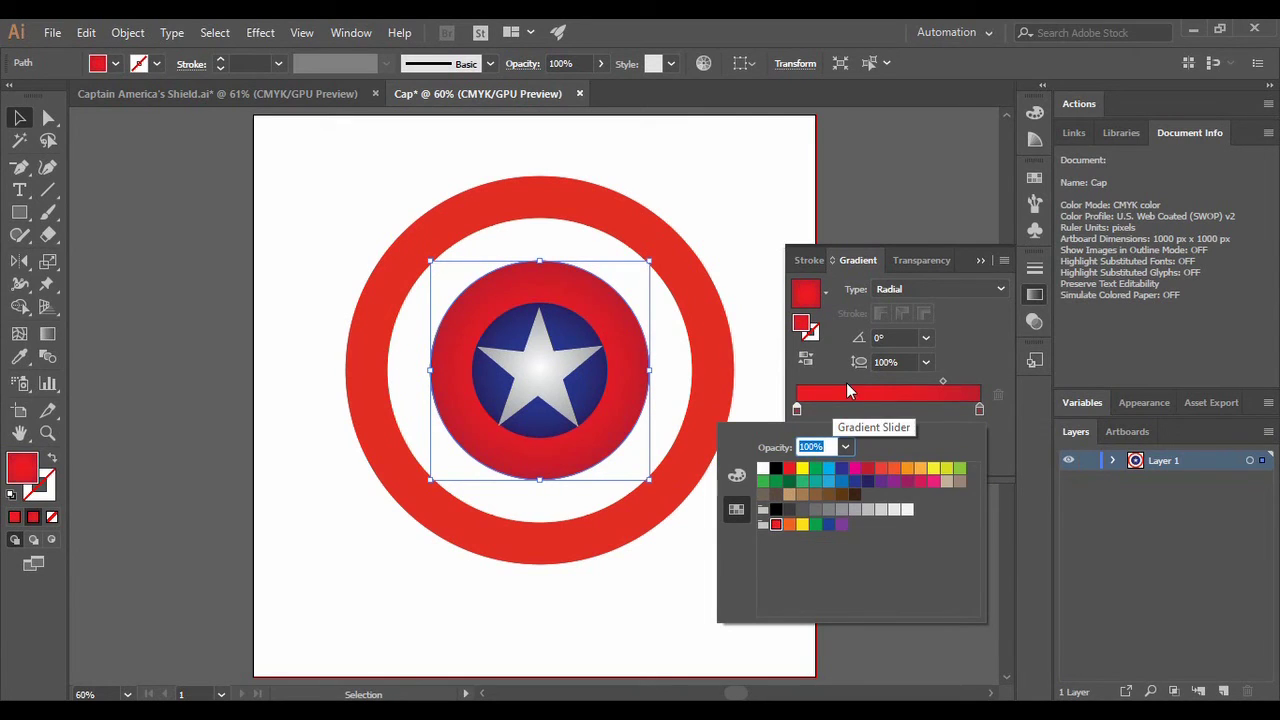
pyautogui.click(943, 388)
pyautogui.click(738, 535)
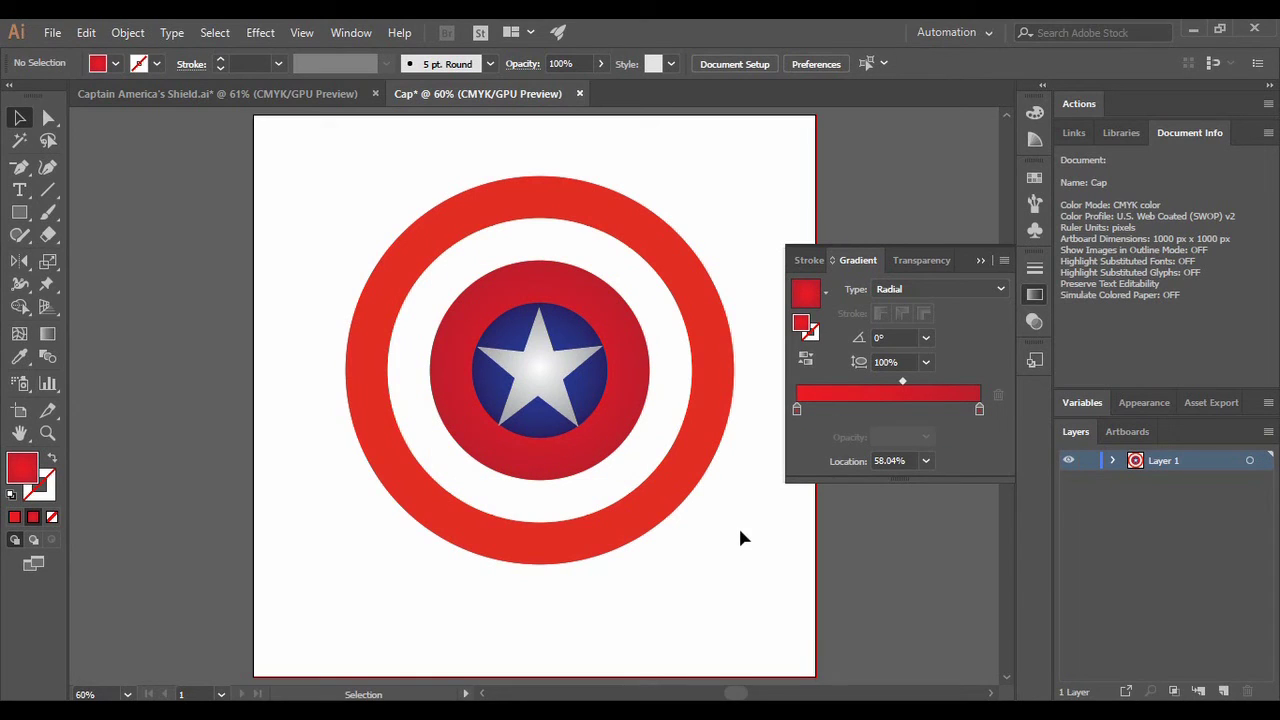
pyautogui.click(981, 261)
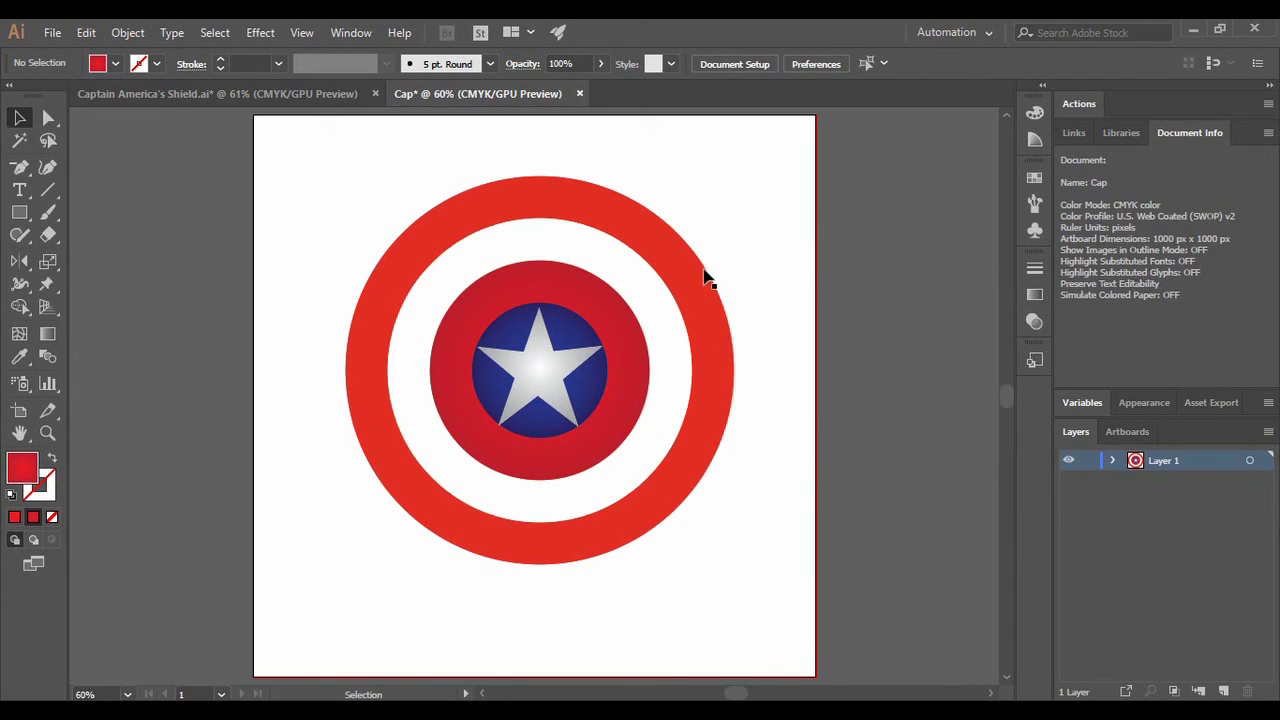
# Step: Eyedropper the inner ring's red gradient onto the outer red ring
pyautogui.click(696, 281)
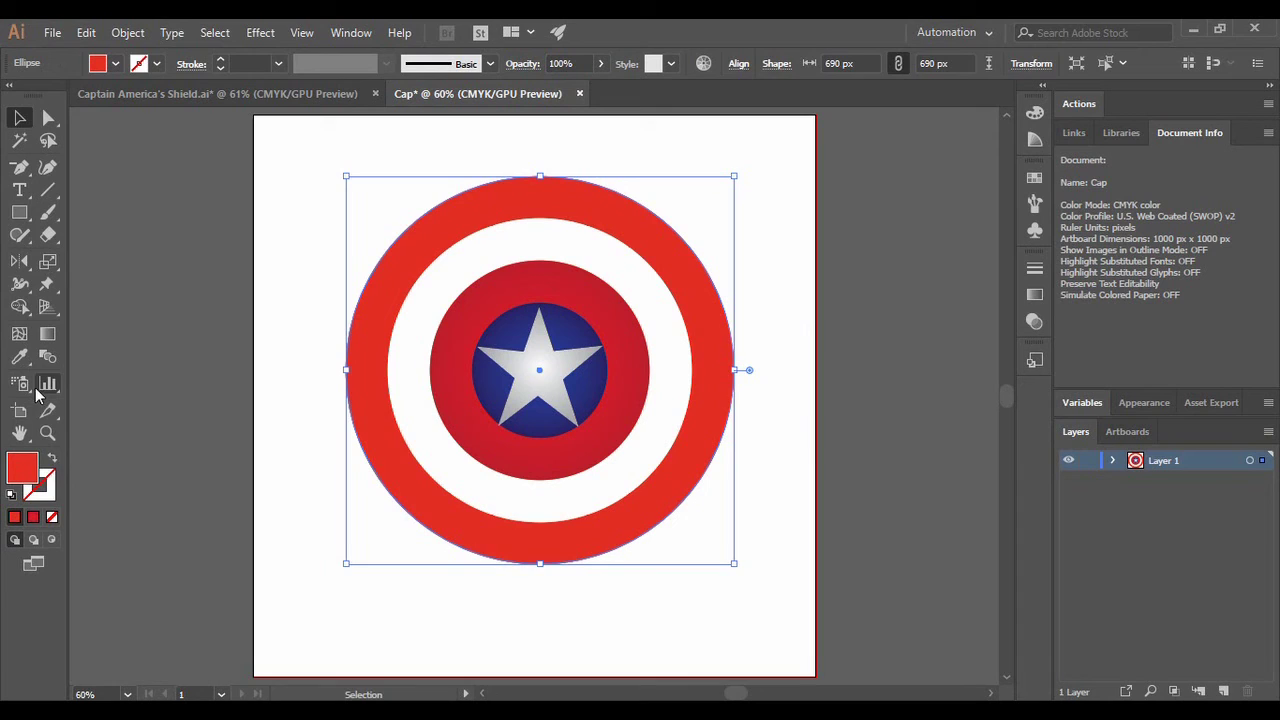
pyautogui.click(19, 356)
pyautogui.click(572, 281)
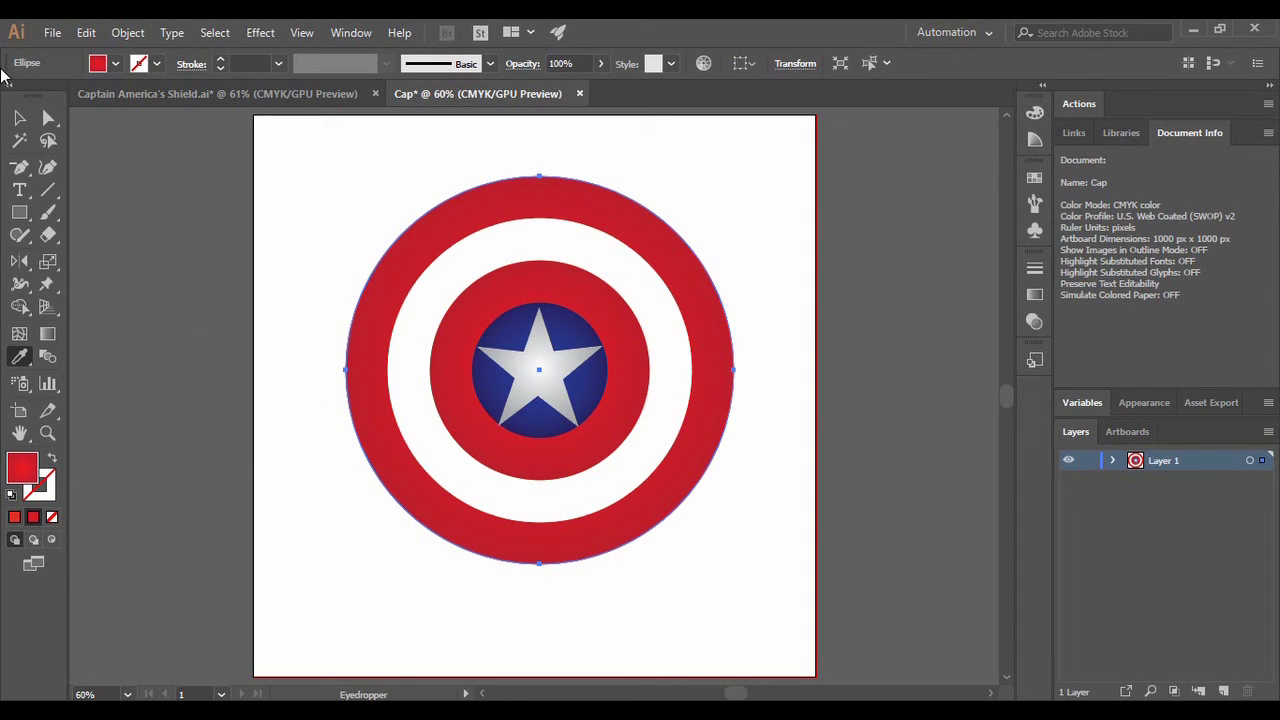
pyautogui.click(20, 119)
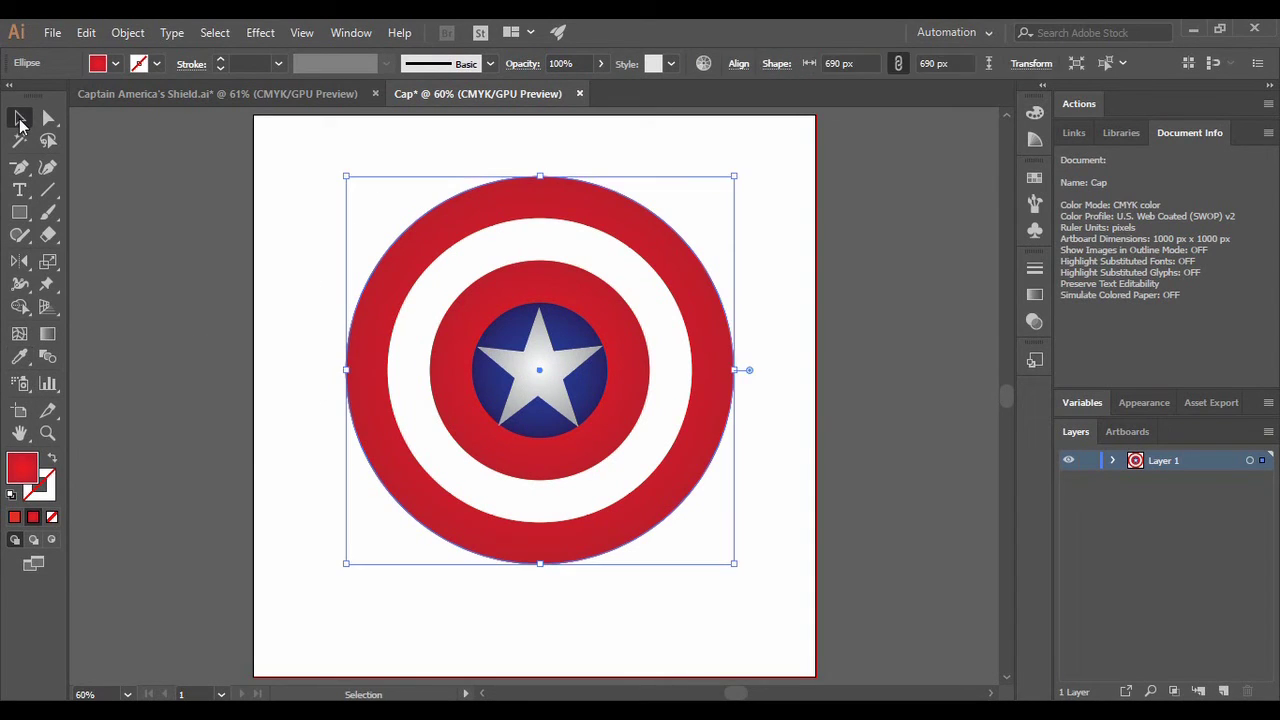
pyautogui.click(665, 436)
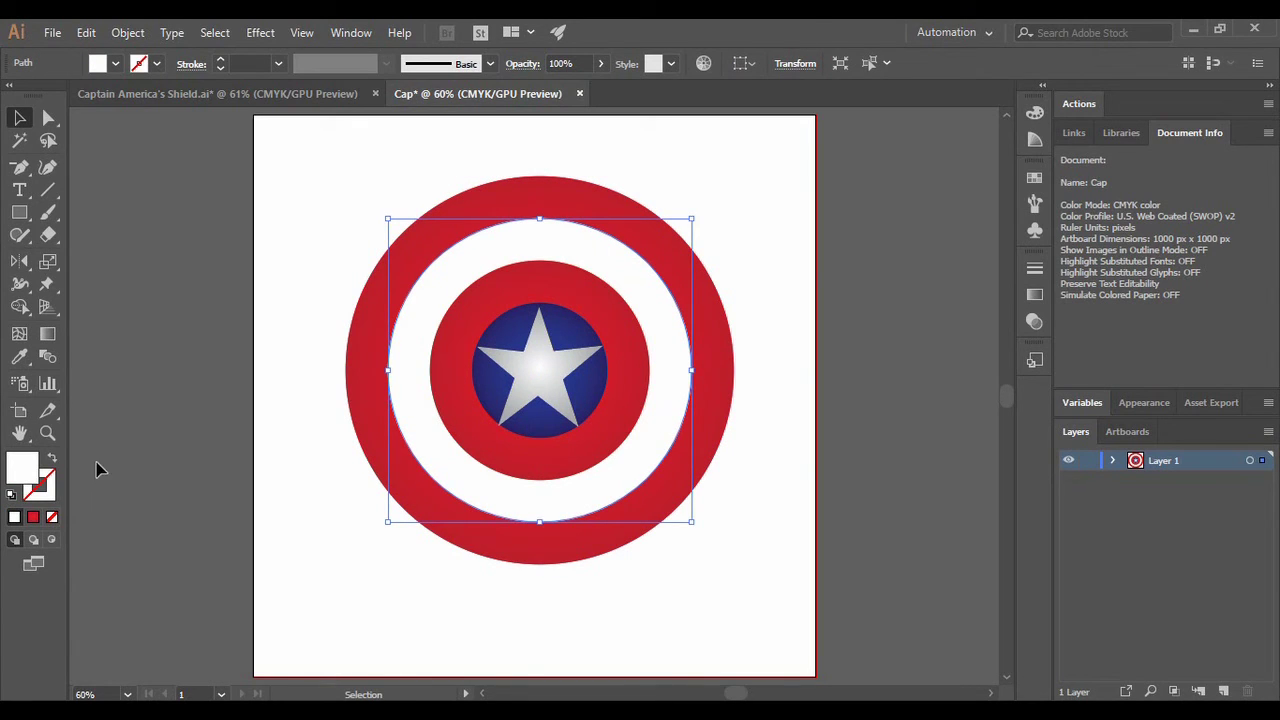
# Step: Copy the star's grey gradient onto the white ring with the Eyedropper
pyautogui.click(20, 359)
pyautogui.click(541, 362)
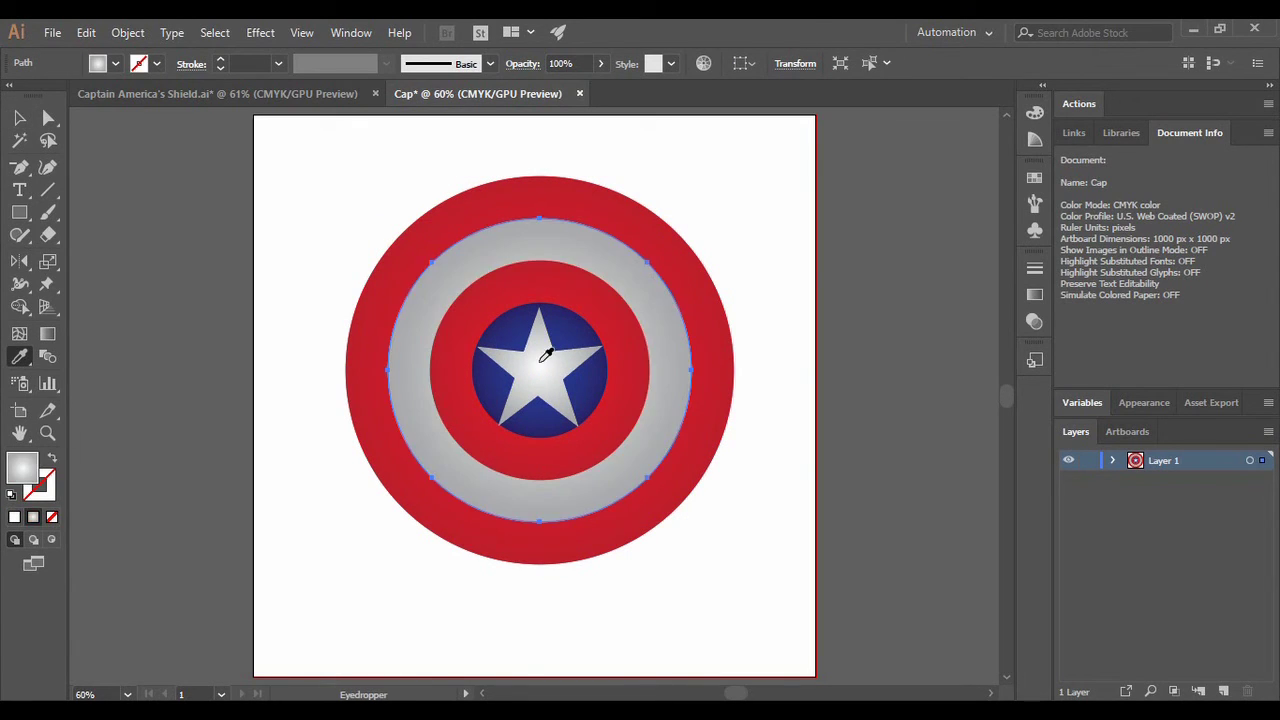
pyautogui.click(12, 118)
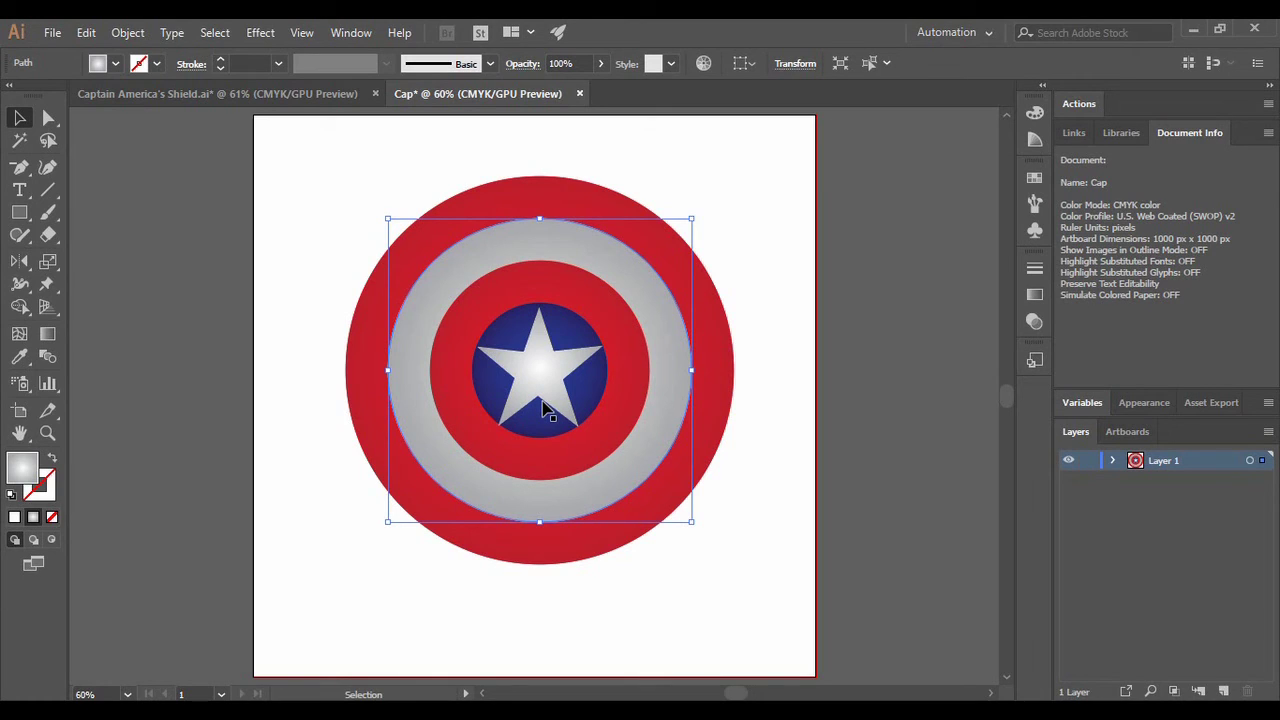
# Step: Push the ring's gradient midpoint to about 86% and make the outer stop a light grey
pyautogui.click(33, 517)
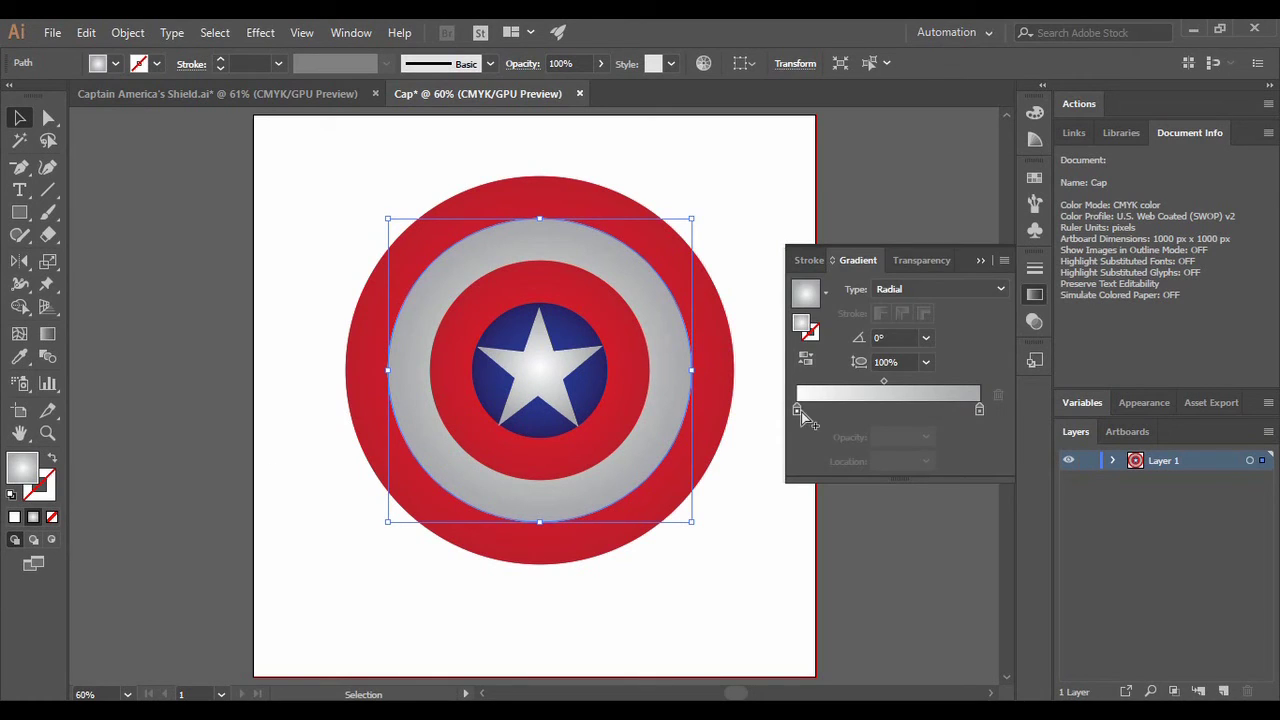
pyautogui.click(885, 381)
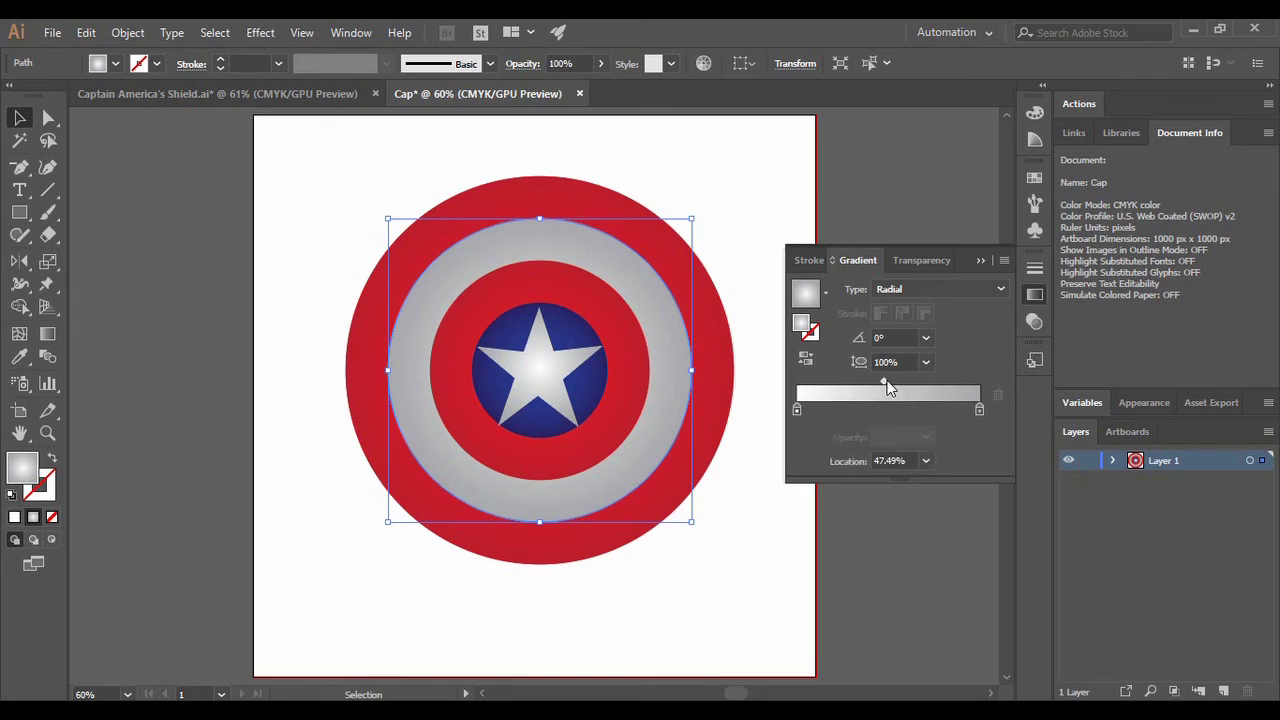
pyautogui.moveTo(887, 386); pyautogui.dragTo(979, 380)
pyautogui.doubleClick(979, 410)
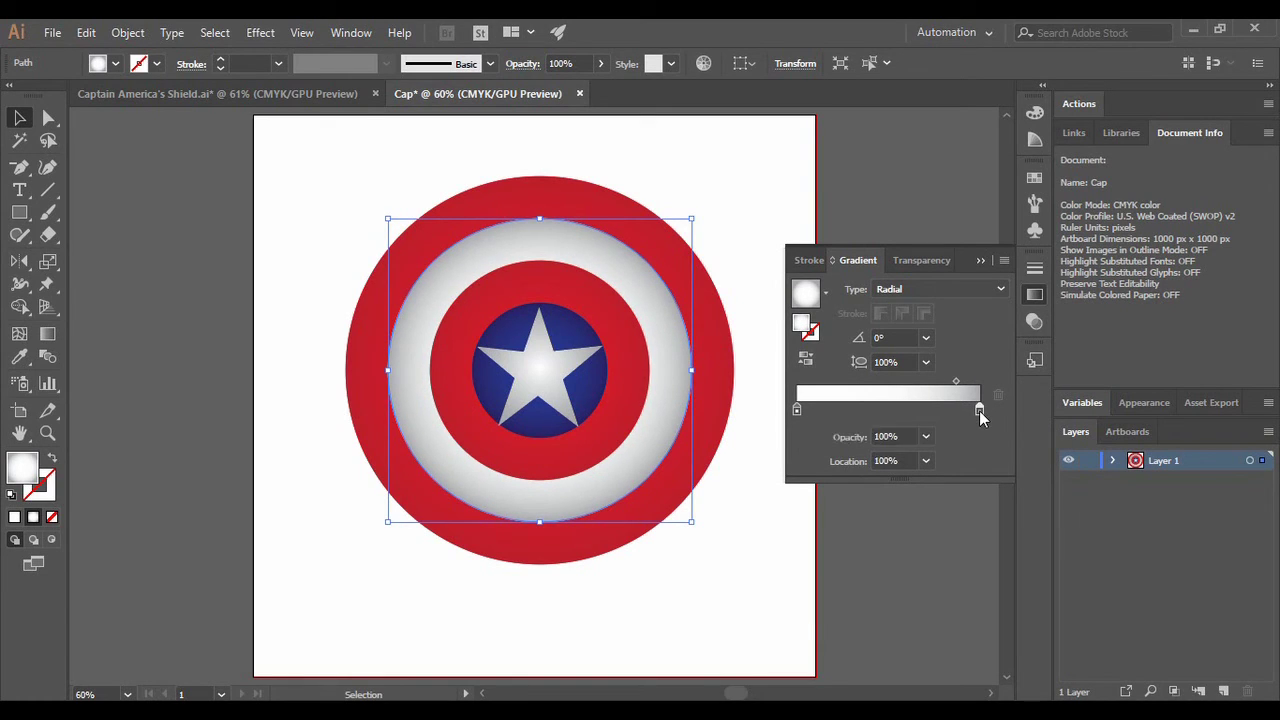
pyautogui.click(878, 515)
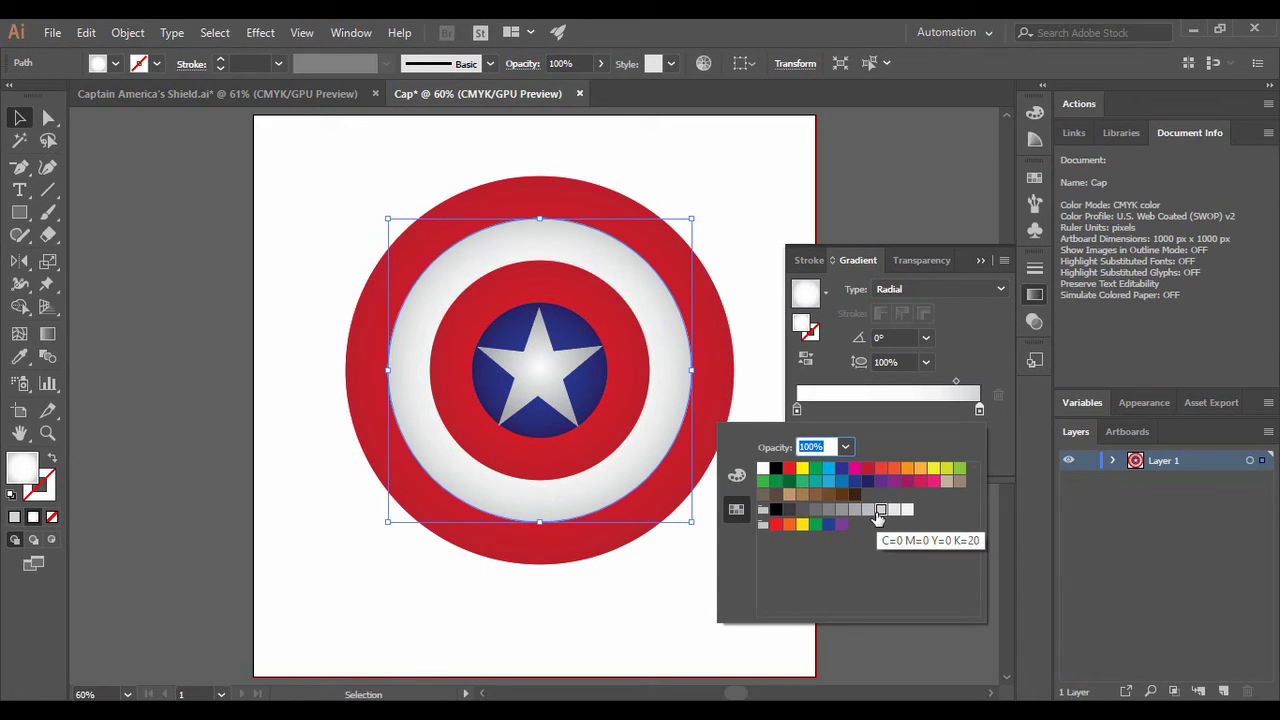
pyautogui.click(893, 514)
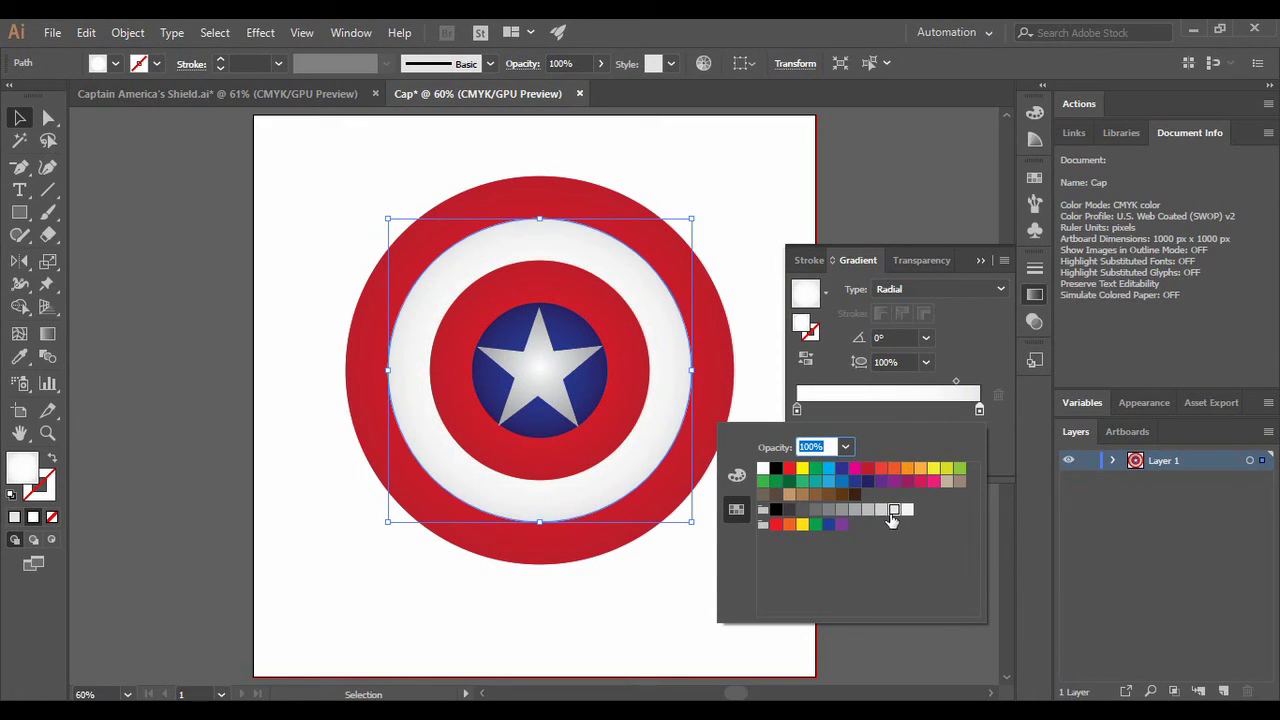
pyautogui.click(866, 513)
pyautogui.click(880, 512)
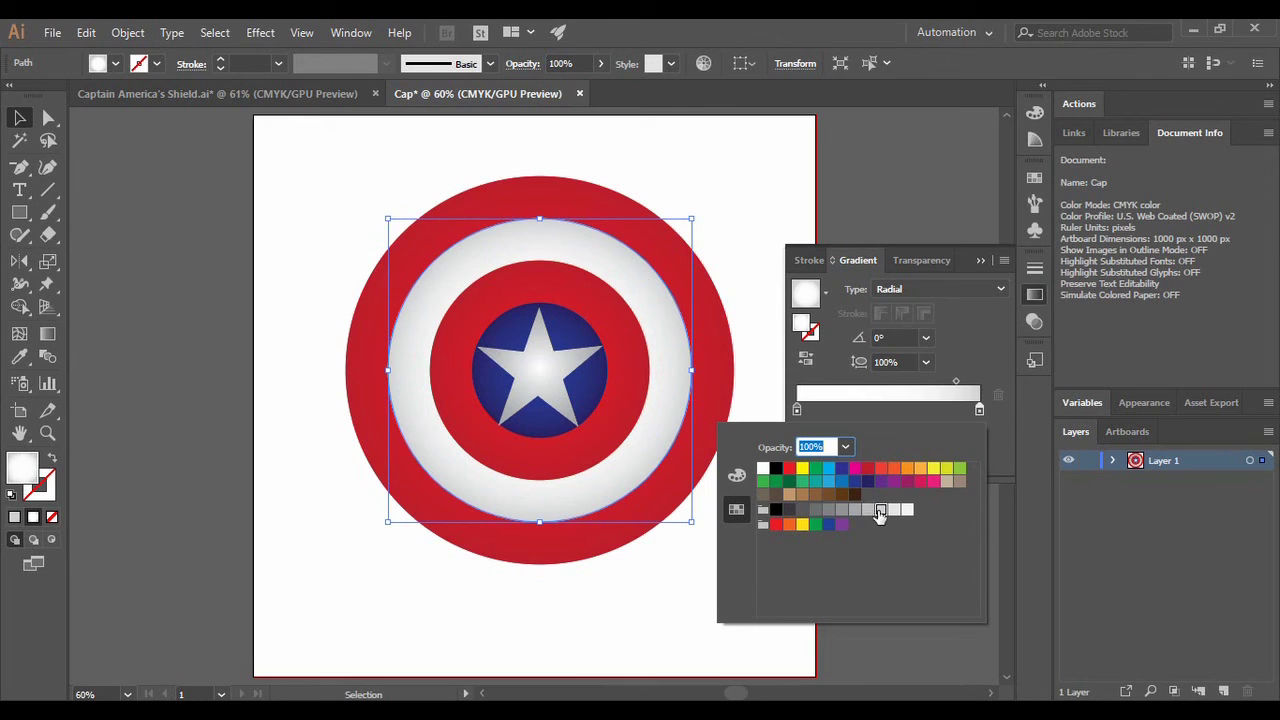
pyautogui.click(880, 197)
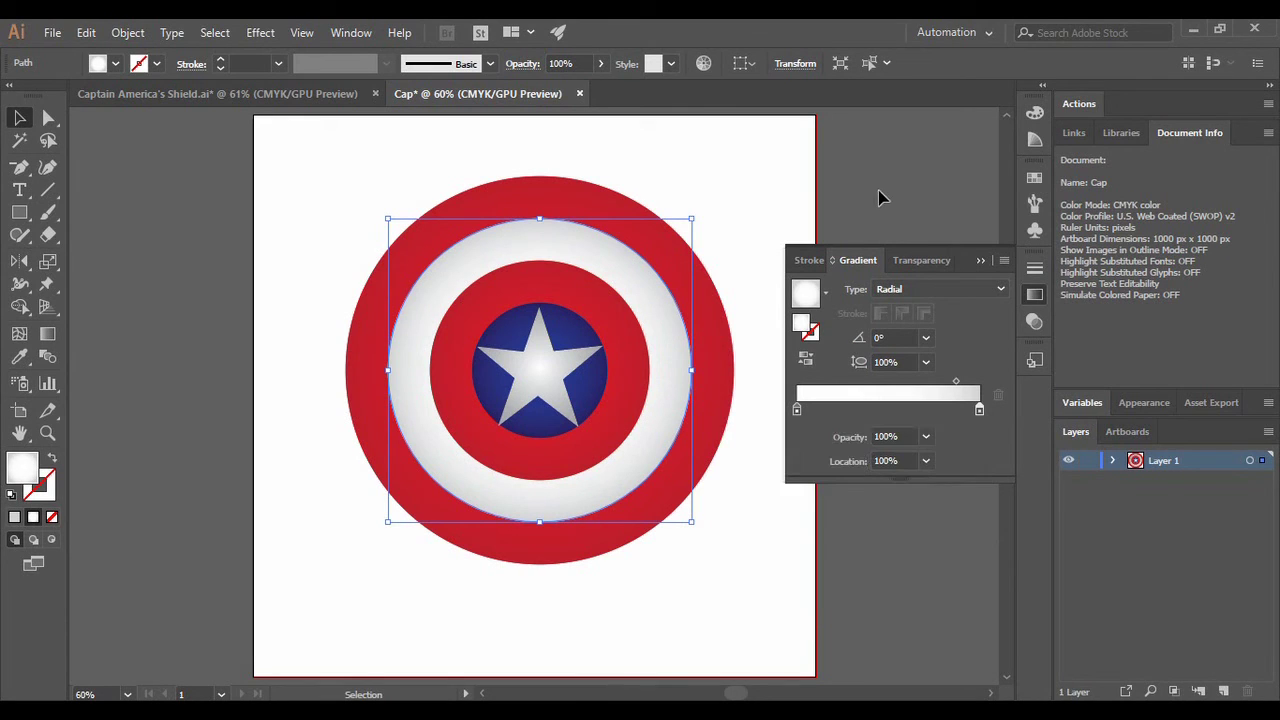
pyautogui.click(752, 670)
# Step: Pen-draw a closed four-sided band from the star's lower notch to the curved bottom rim
pyautogui.click(20, 167)
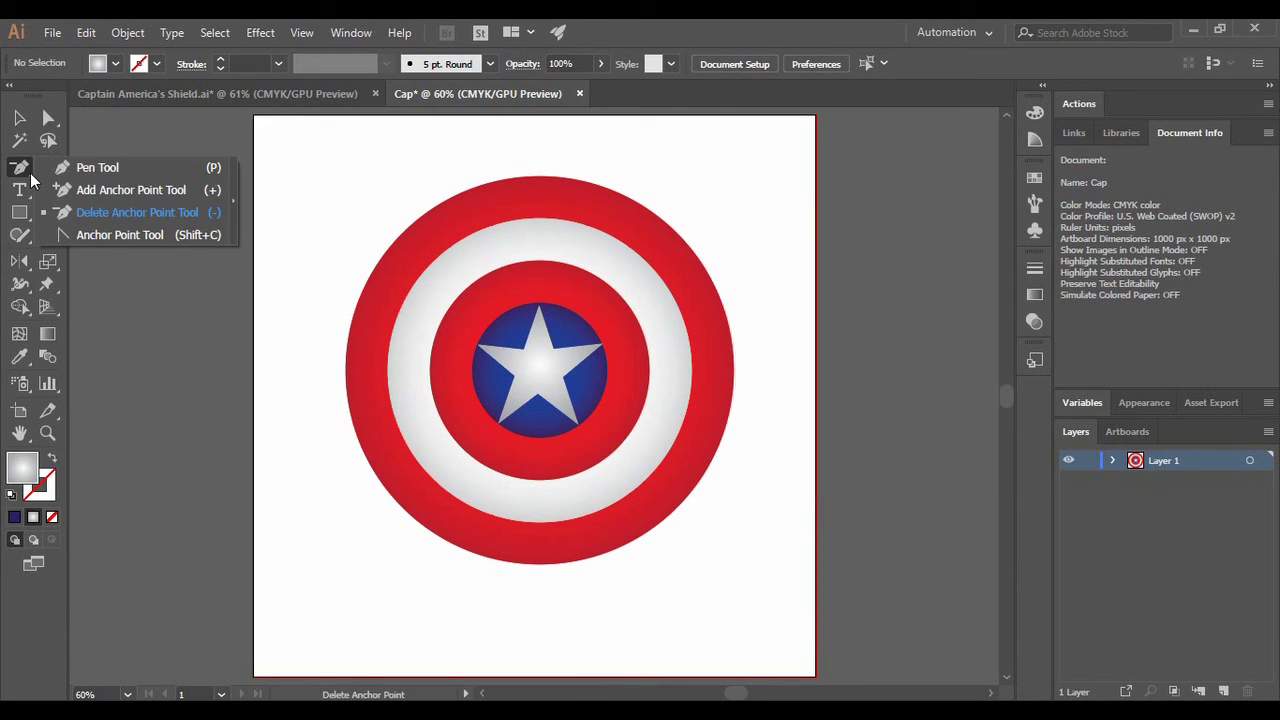
pyautogui.click(62, 170)
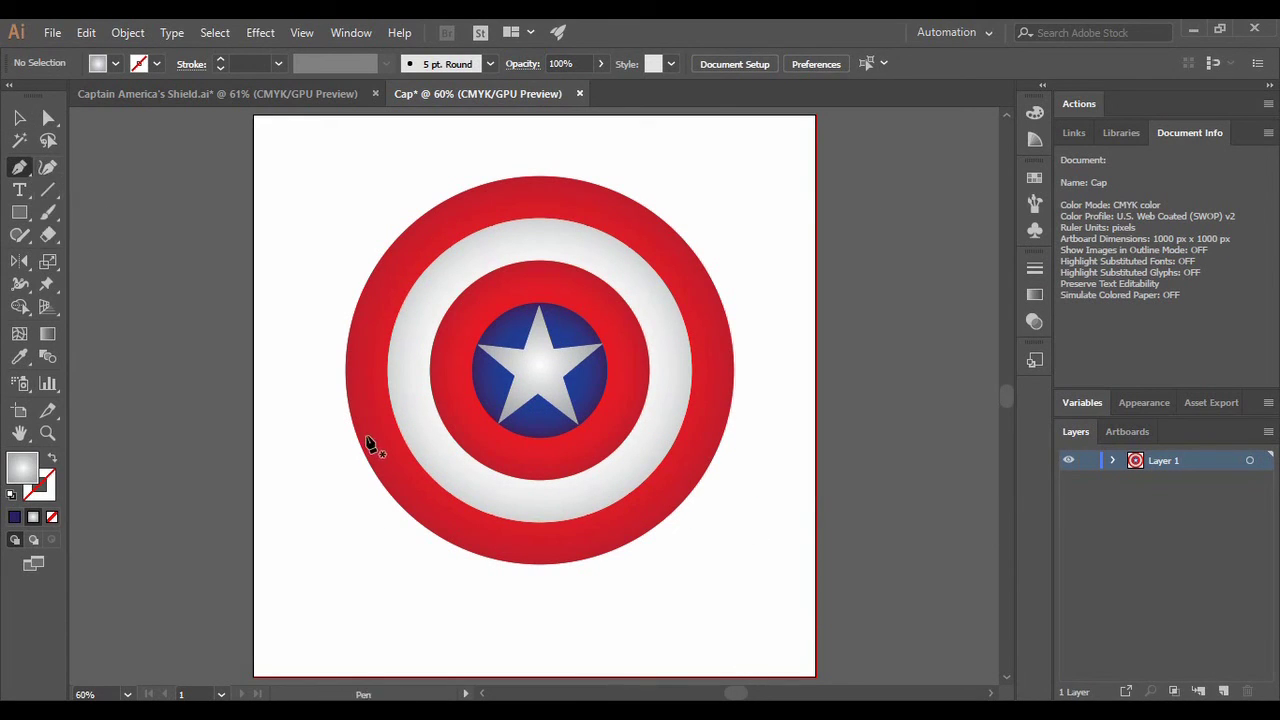
pyautogui.click(539, 563)
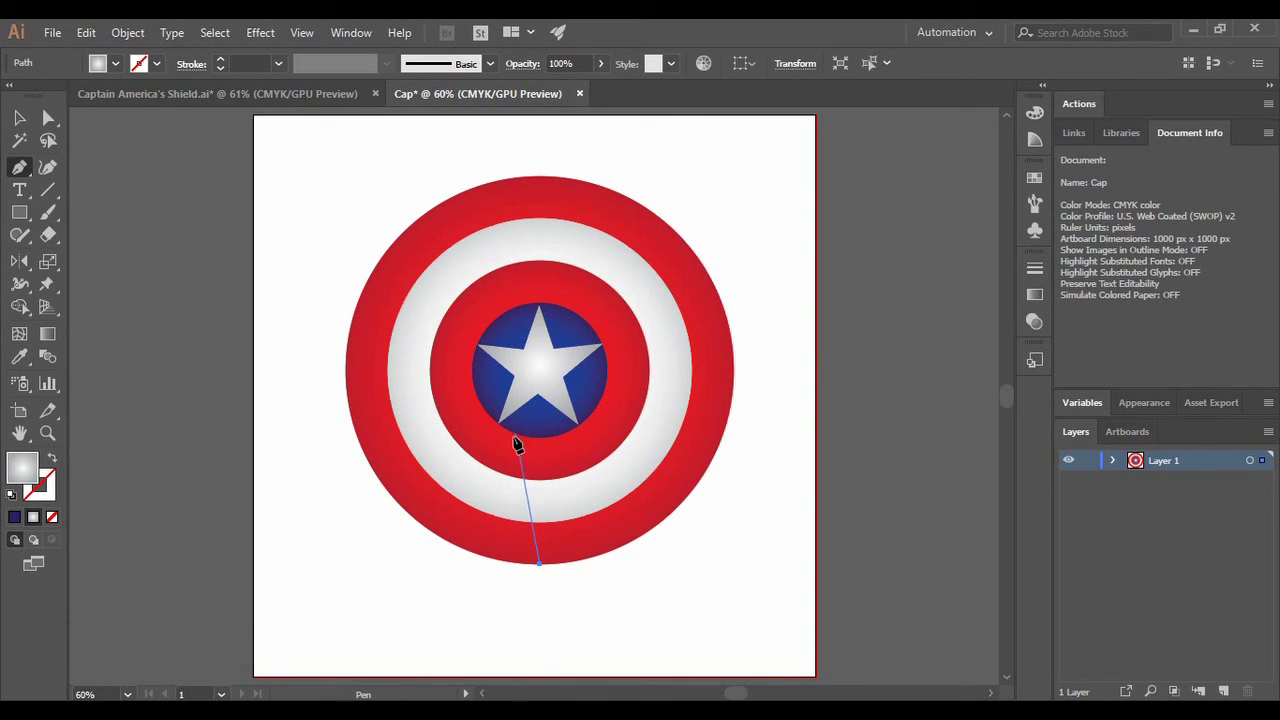
pyautogui.click(502, 431)
pyautogui.click(538, 403)
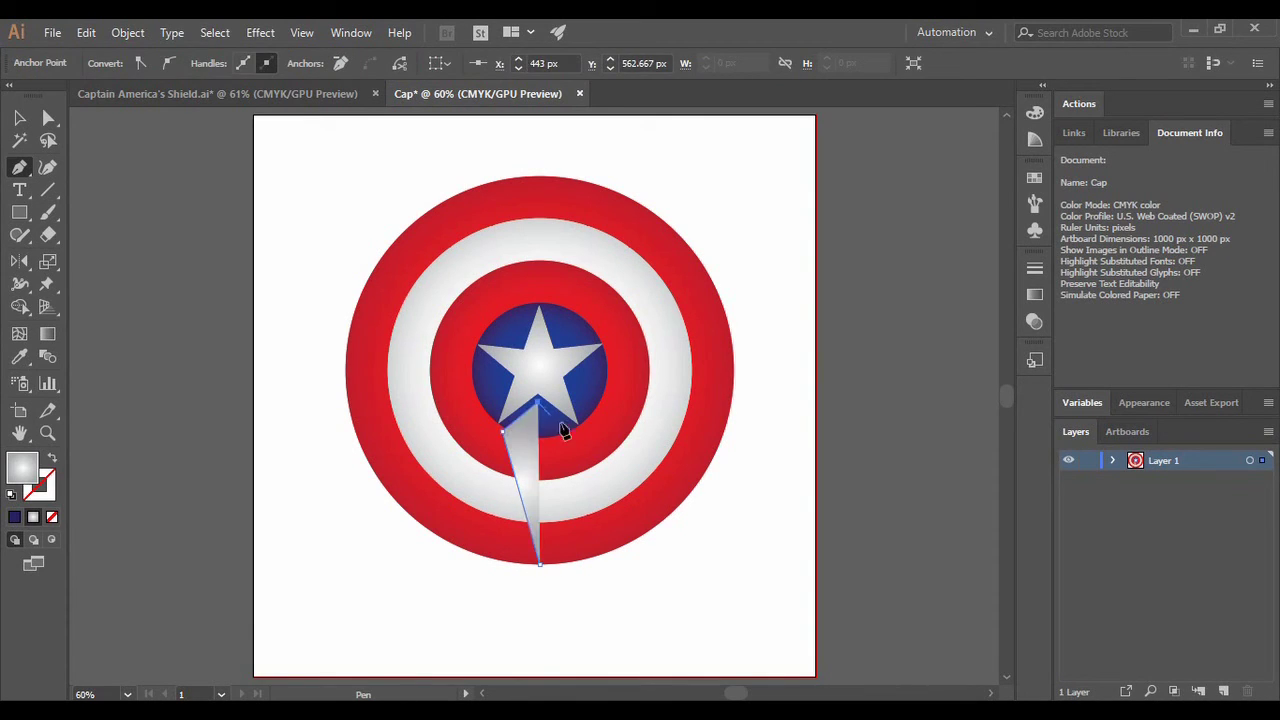
pyautogui.click(577, 428)
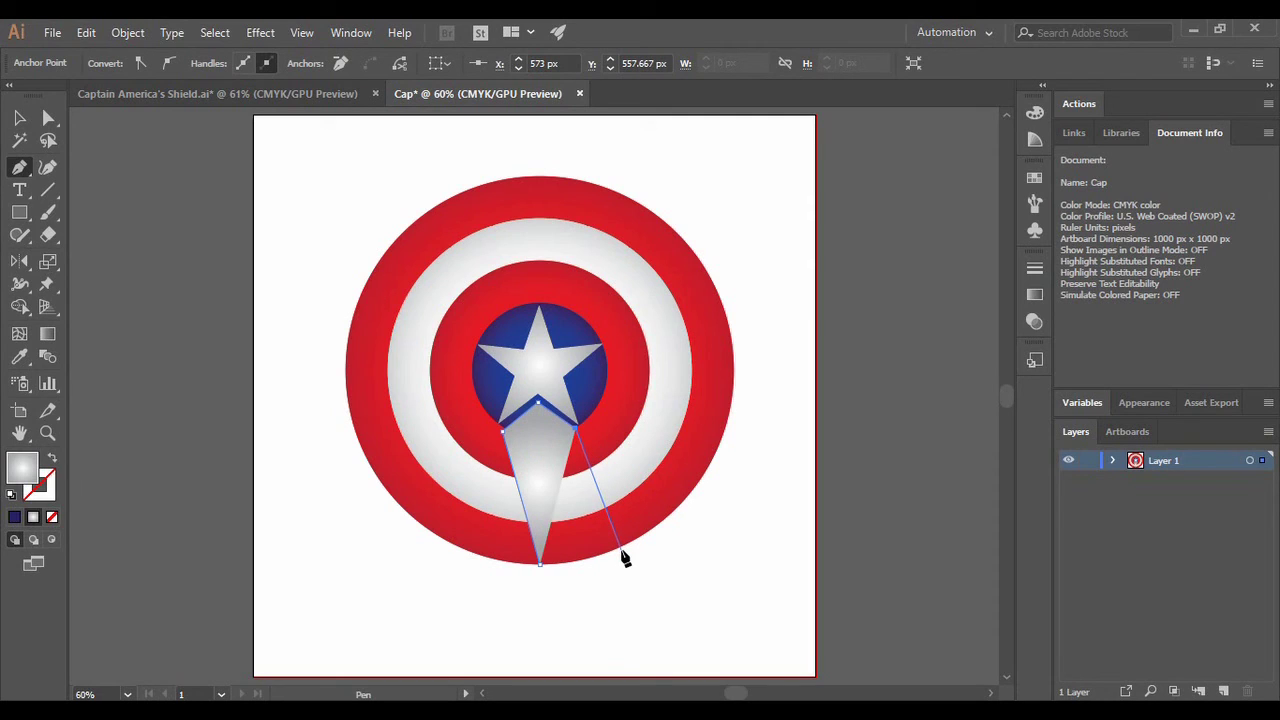
pyautogui.click(622, 545)
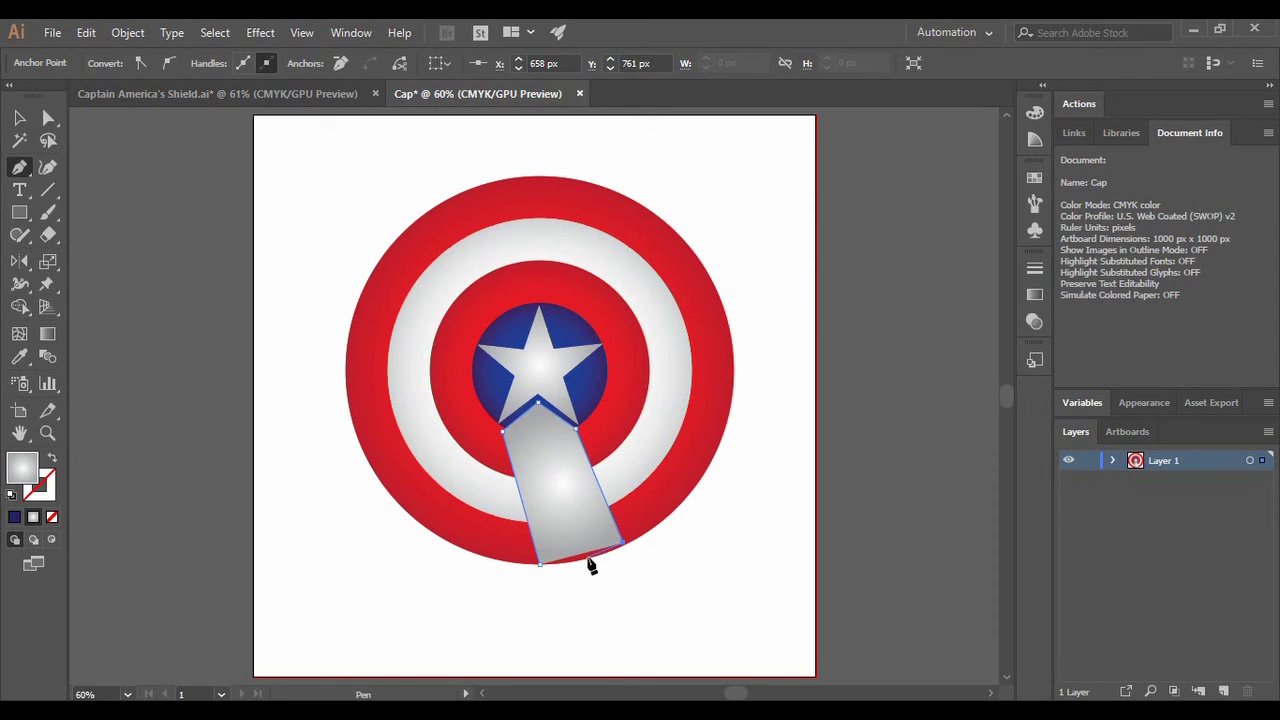
pyautogui.moveTo(589, 560); pyautogui.dragTo(552, 571)
pyautogui.click(540, 565)
# Step: Fill the beam with solid black, then adjust K to about 79% for dark grey
pyautogui.press('t')
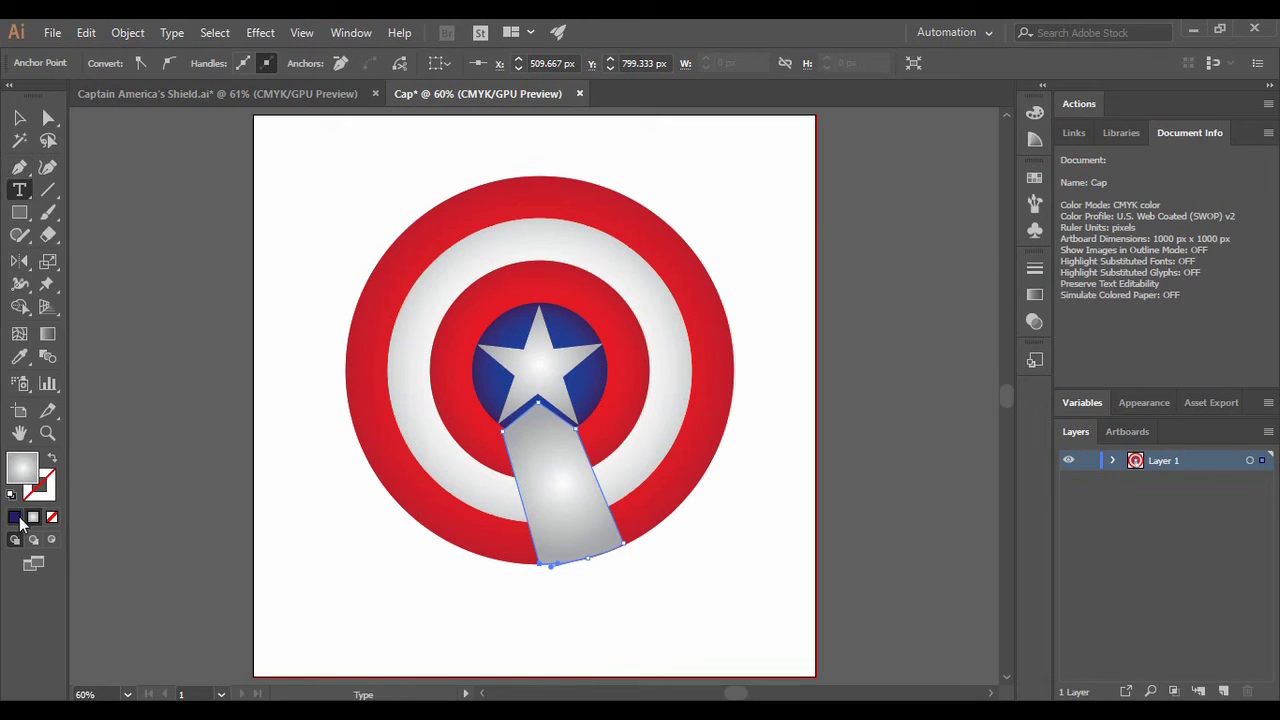
pyautogui.press(',')
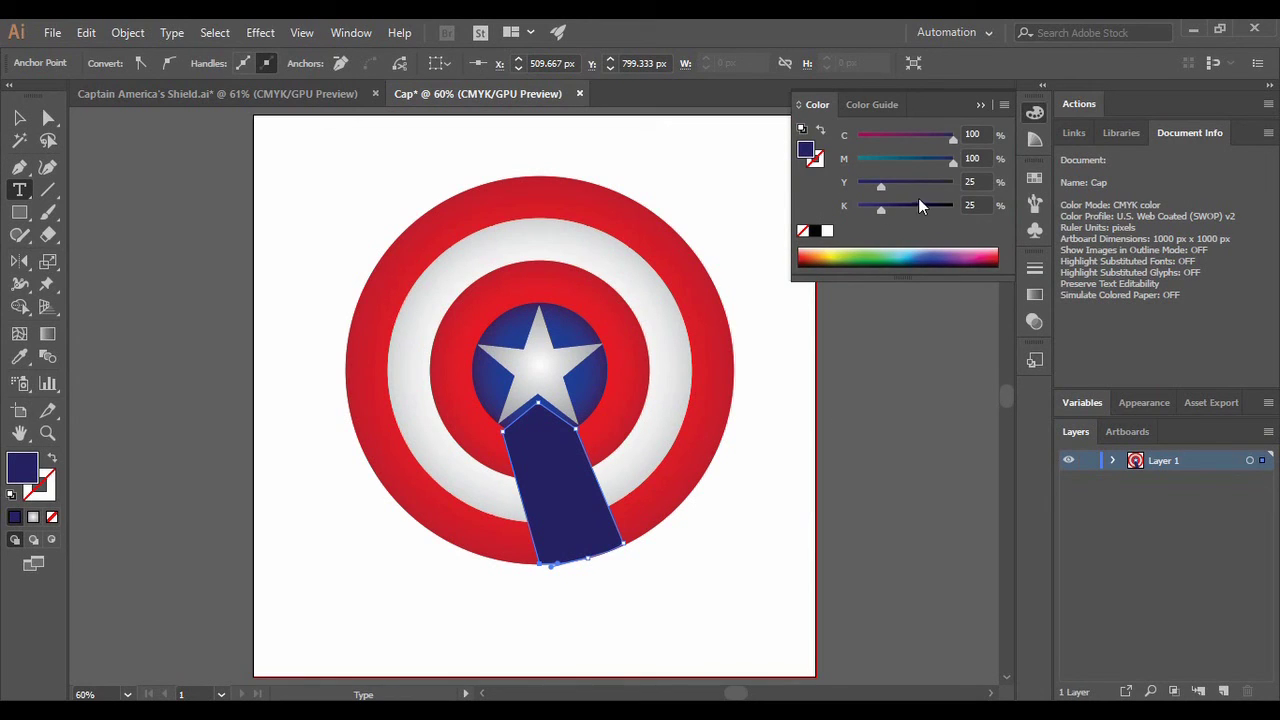
pyautogui.click(881, 100)
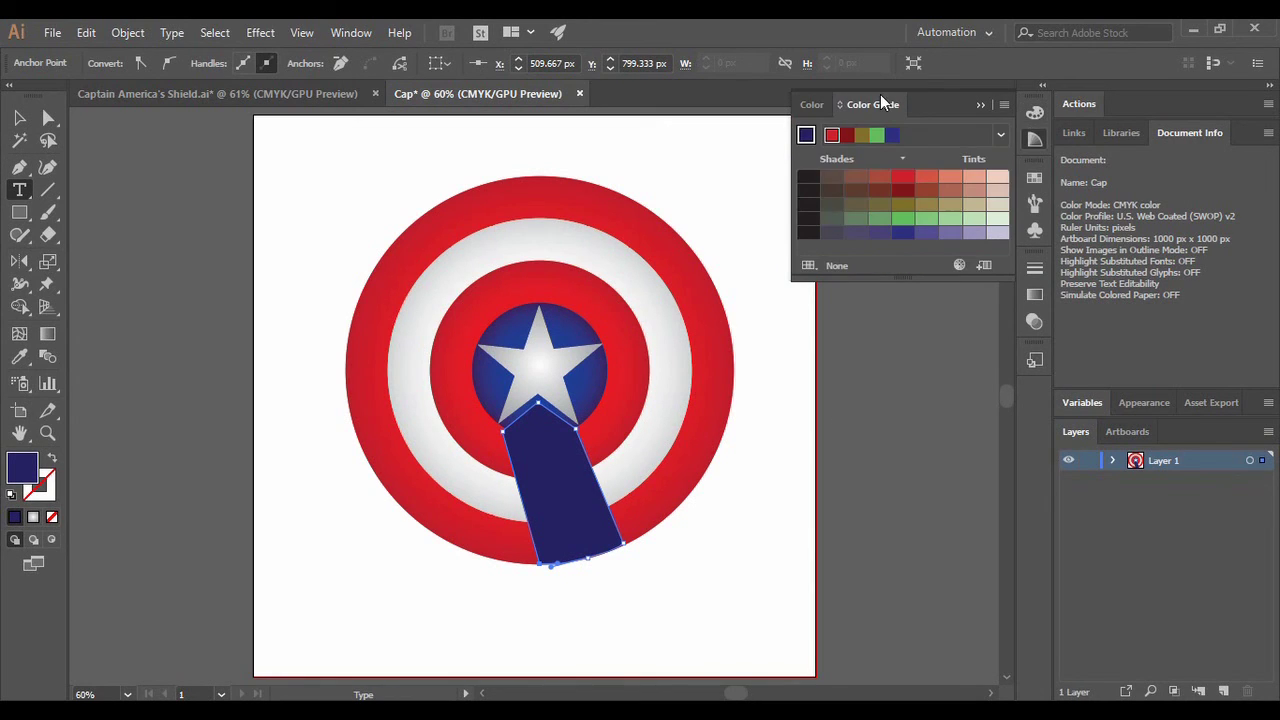
pyautogui.click(808, 106)
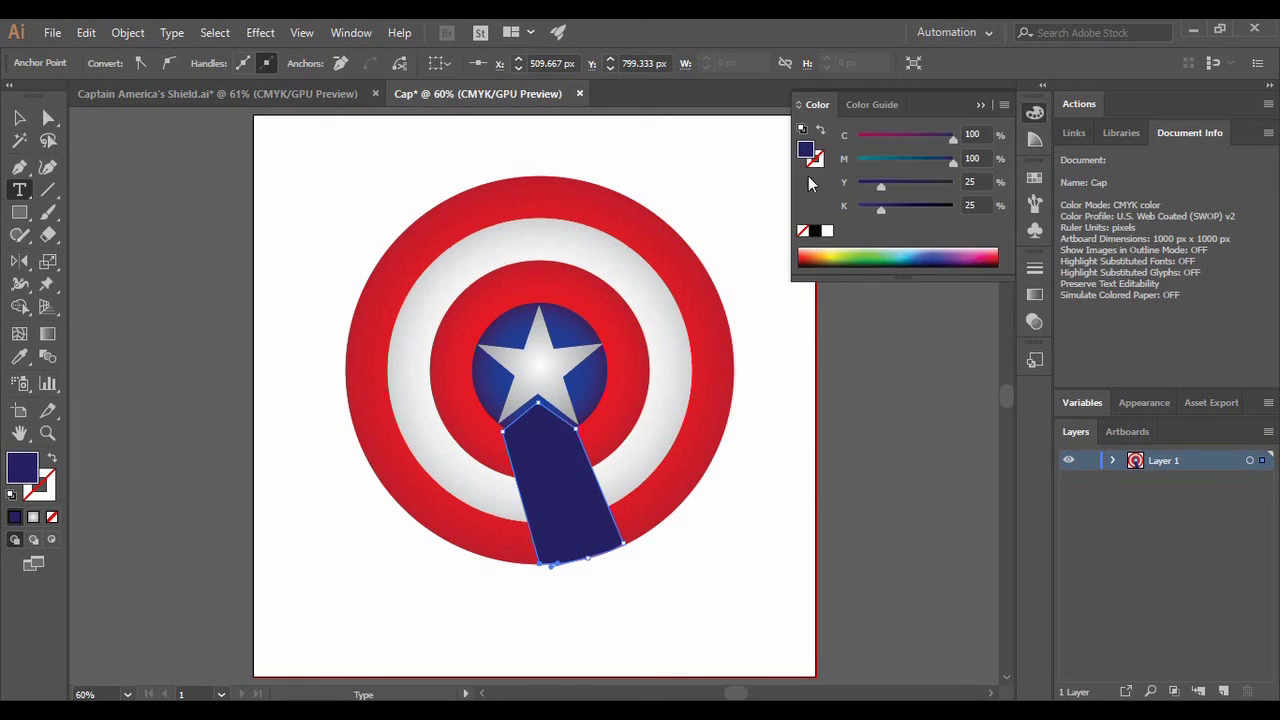
pyautogui.click(814, 231)
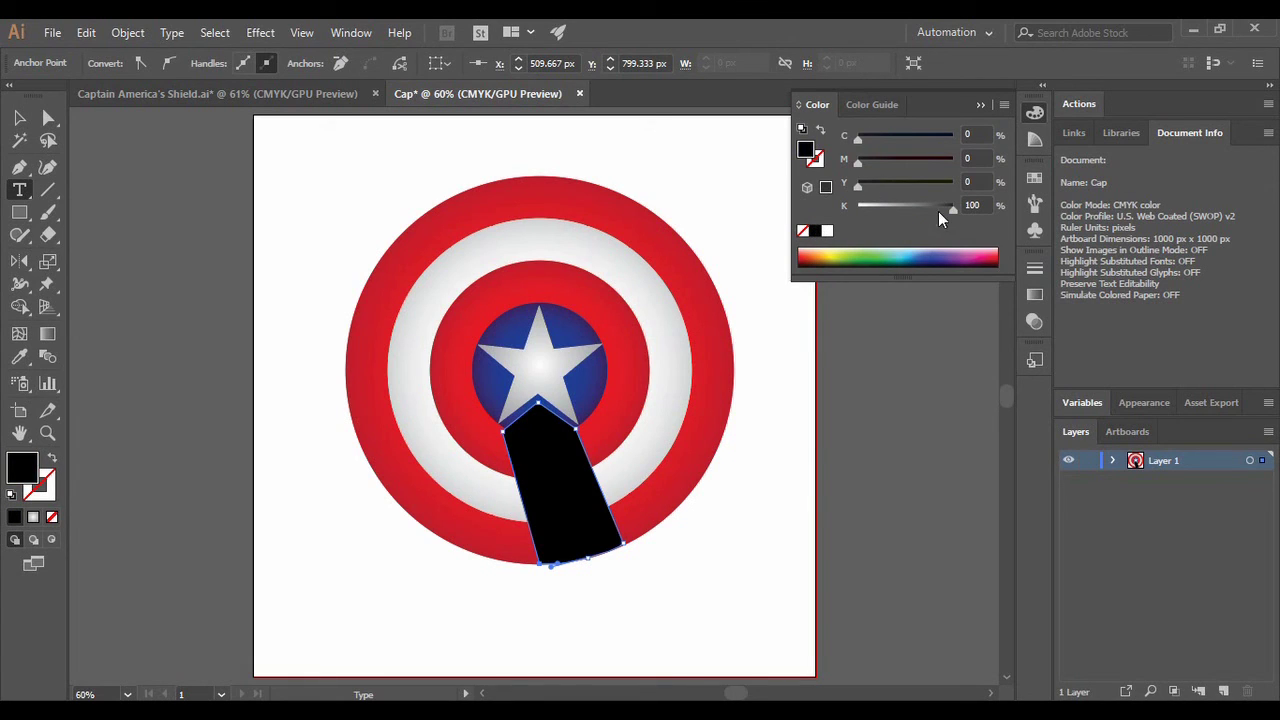
pyautogui.moveTo(953, 208); pyautogui.dragTo(907, 217)
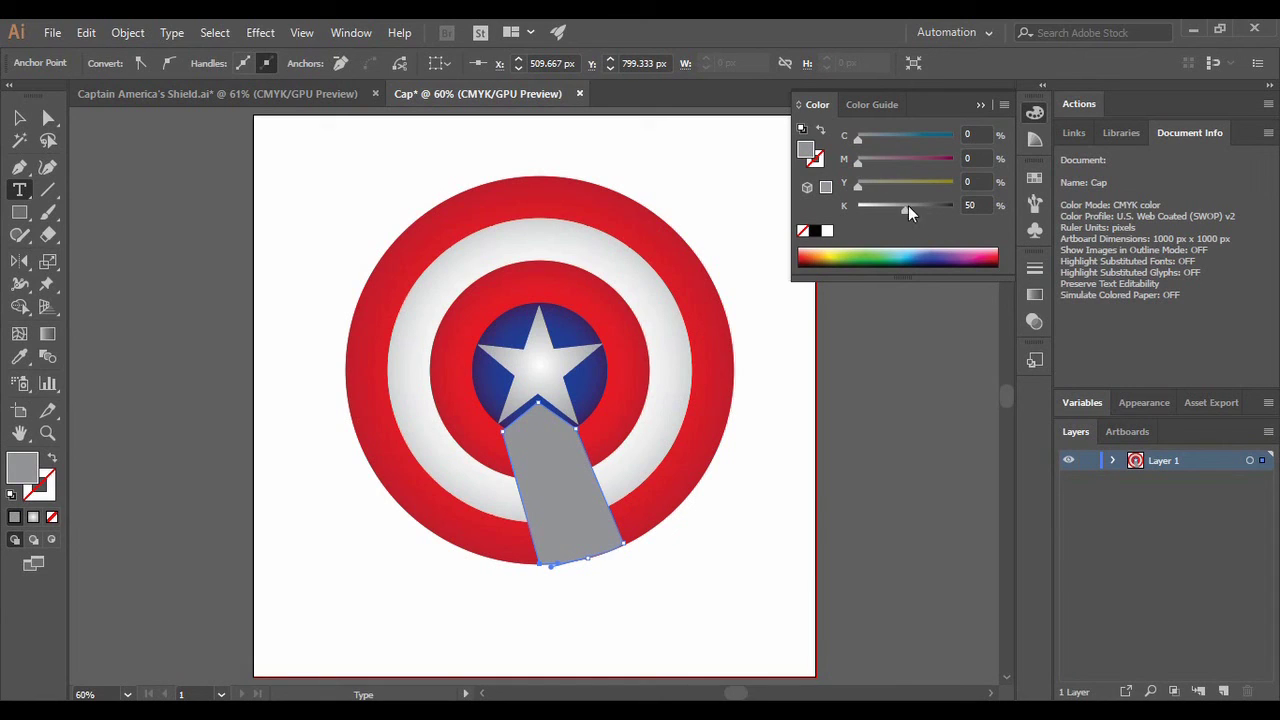
pyautogui.moveTo(903, 212); pyautogui.dragTo(933, 212)
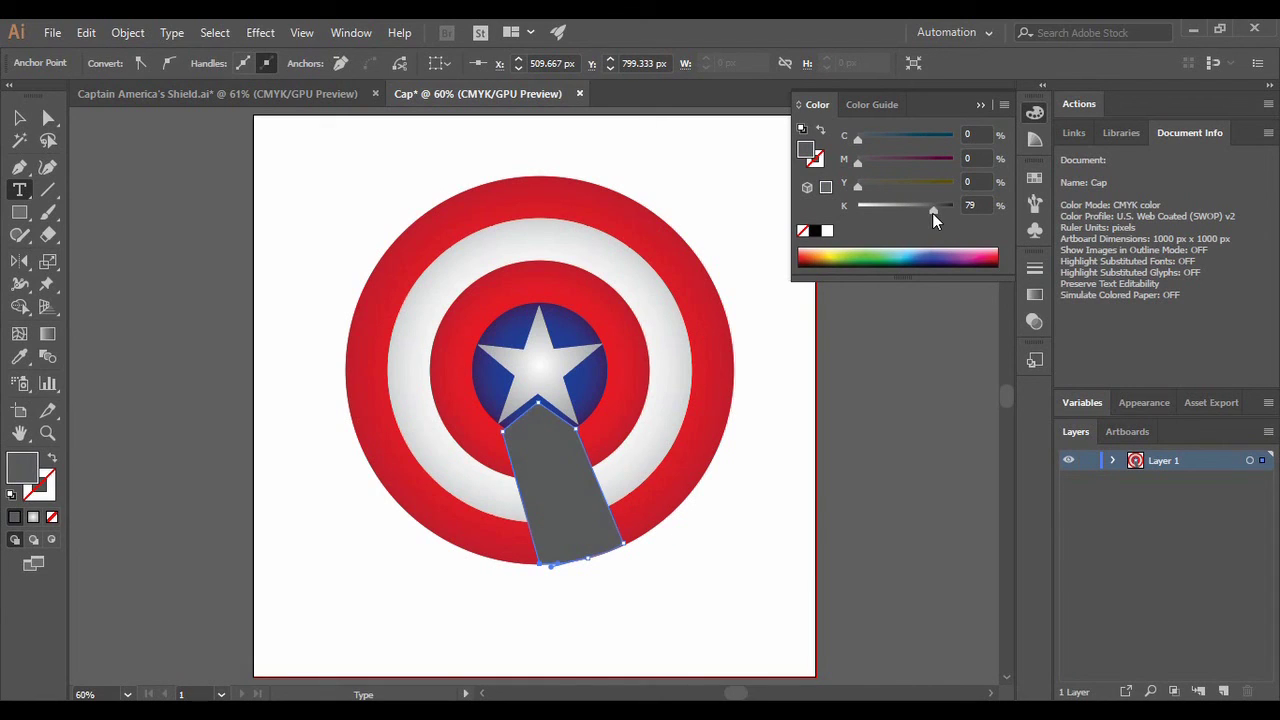
pyautogui.click(985, 106)
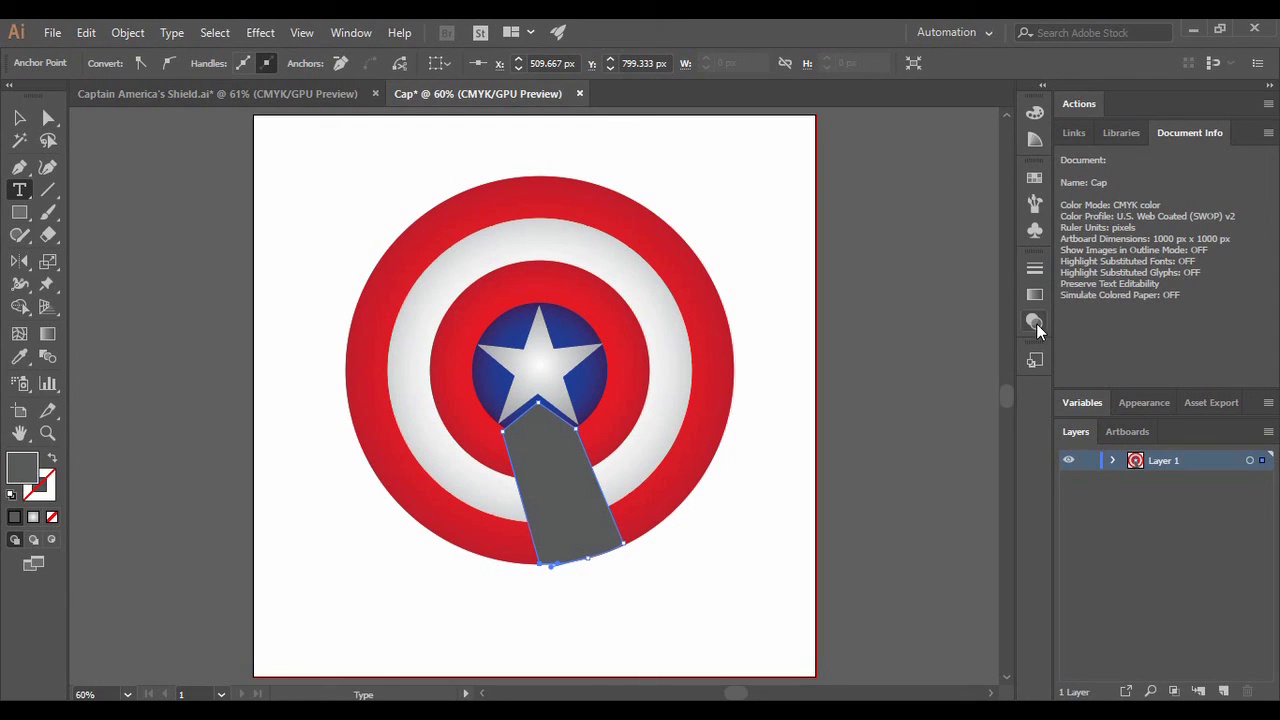
# Step: Lower the beam's fill opacity to 5% in Appearance, then deselect it
pyautogui.click(1143, 402)
pyautogui.click(1091, 480)
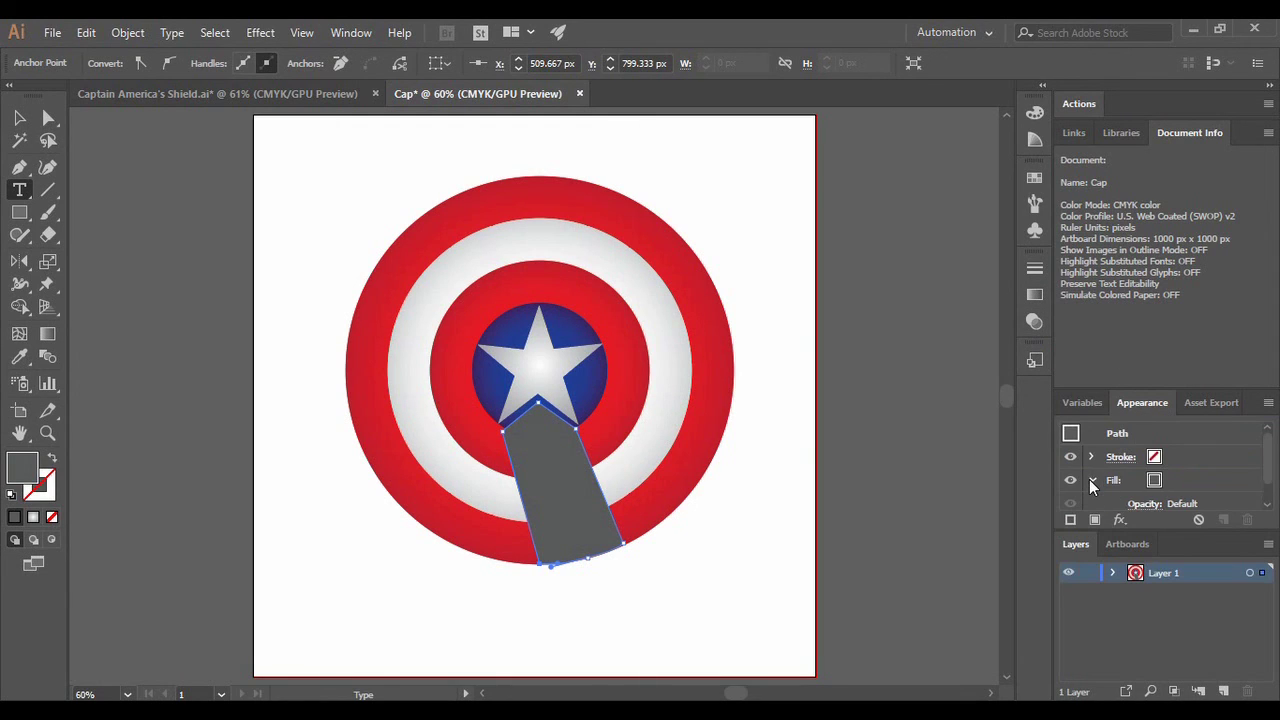
pyautogui.moveTo(1269, 471); pyautogui.dragTo(1270, 490)
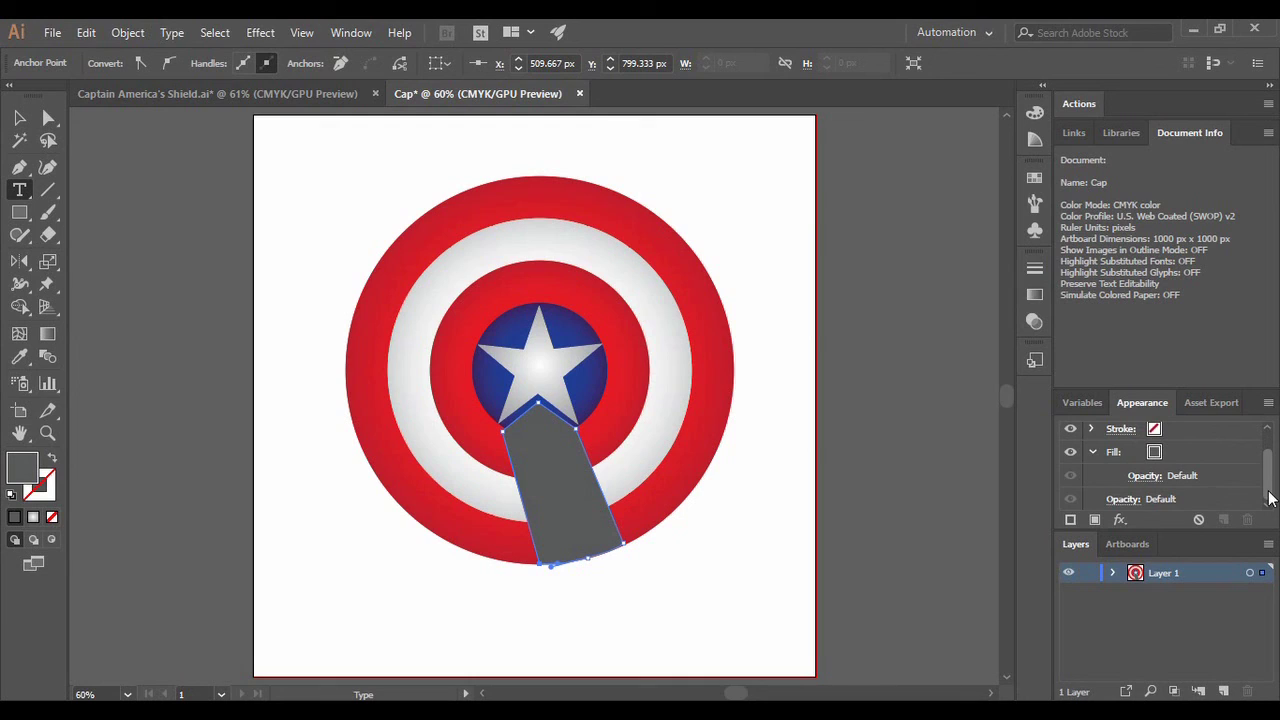
pyautogui.click(1155, 478)
pyautogui.click(1137, 512)
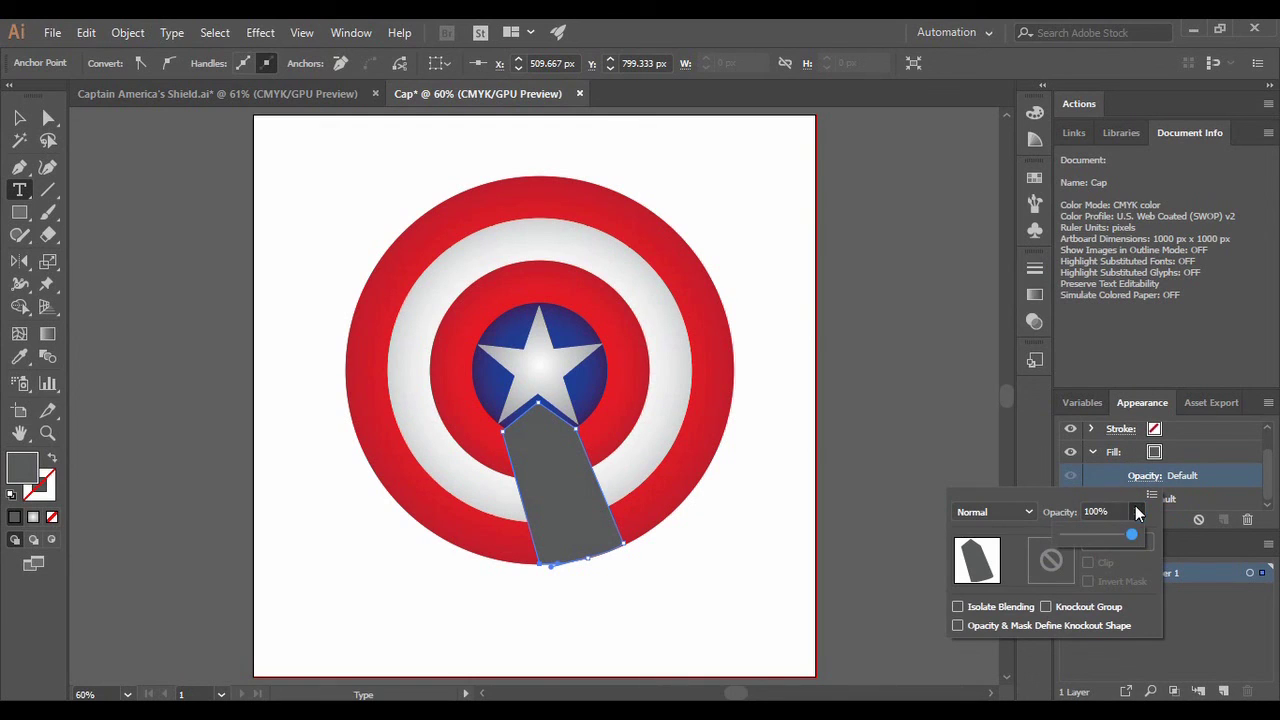
pyautogui.moveTo(1130, 535); pyautogui.dragTo(1070, 548)
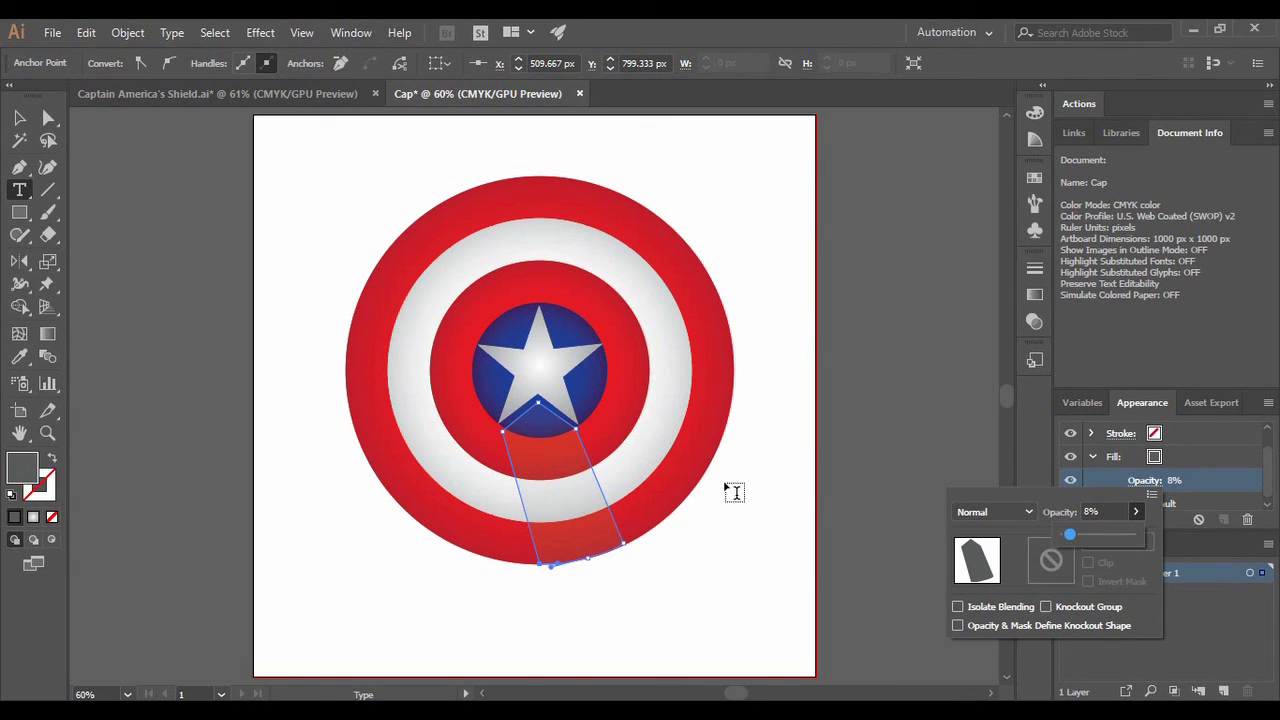
pyautogui.click(22, 119)
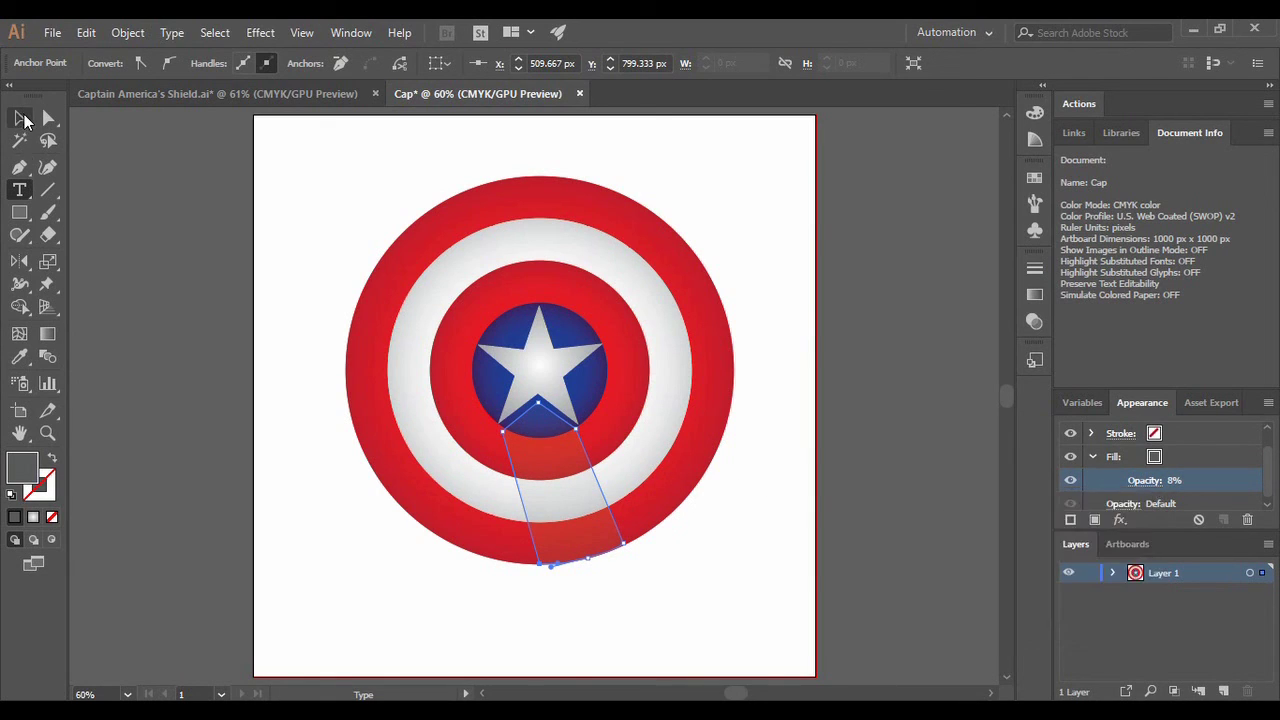
pyautogui.click(624, 600)
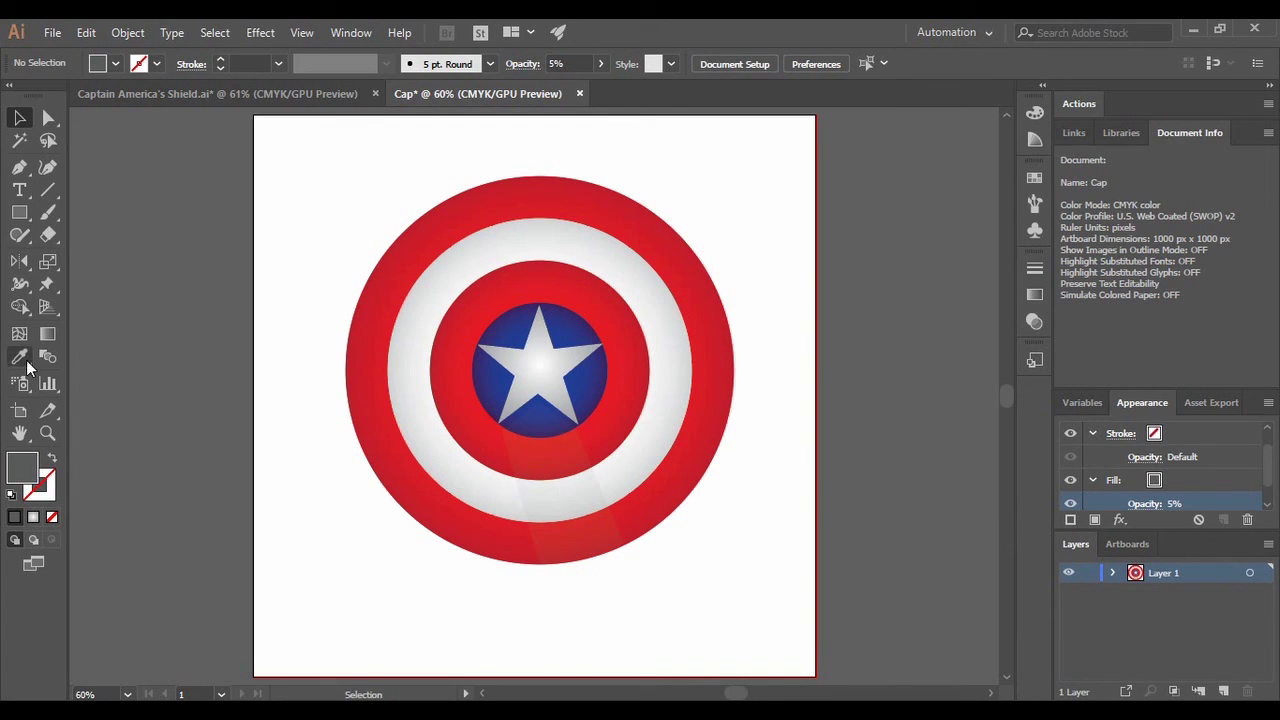
# Step: Pen-draw a closed band from the star's right tip out to the shield's right edge
pyautogui.click(19, 167)
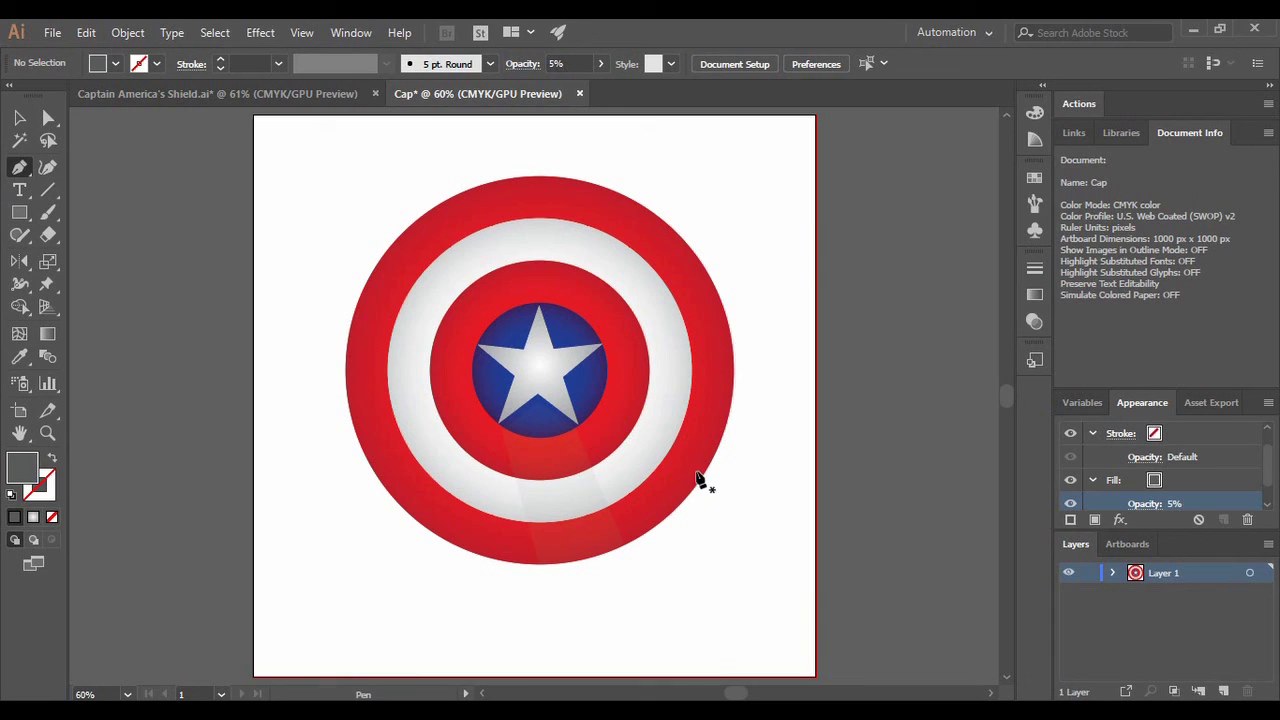
pyautogui.click(731, 341)
pyautogui.click(604, 352)
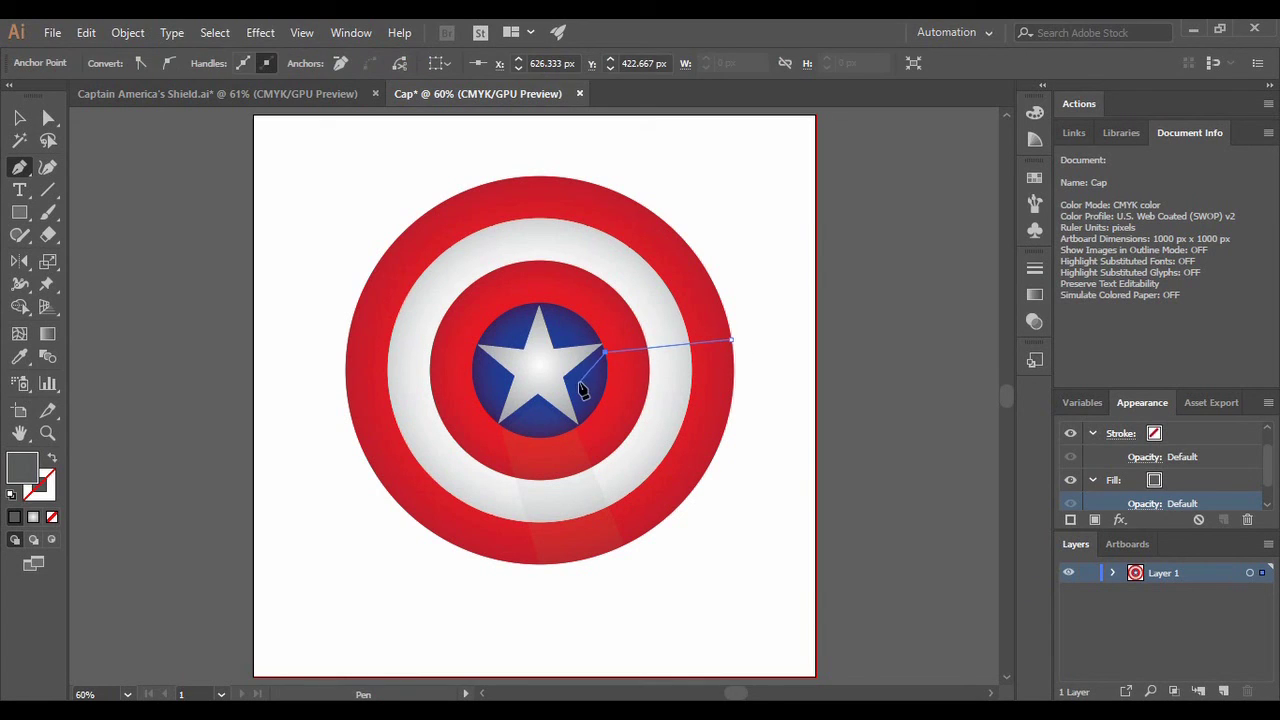
pyautogui.click(573, 377)
pyautogui.click(594, 404)
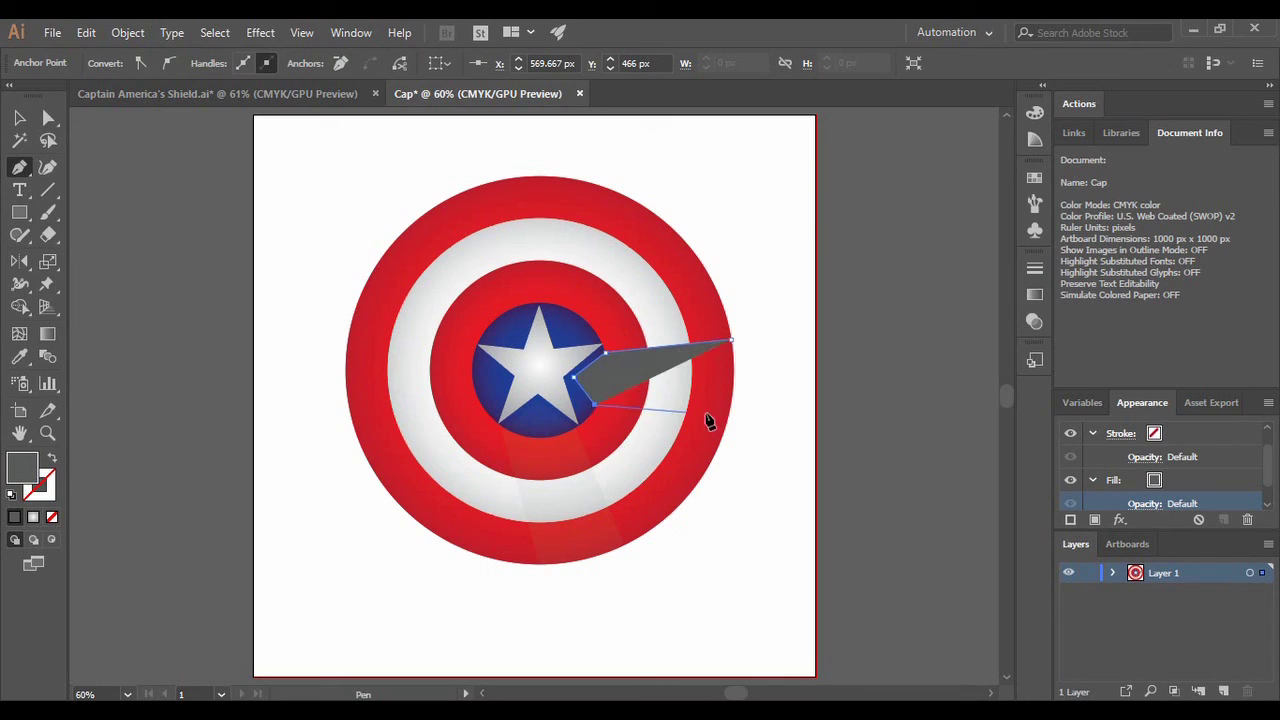
pyautogui.click(730, 412)
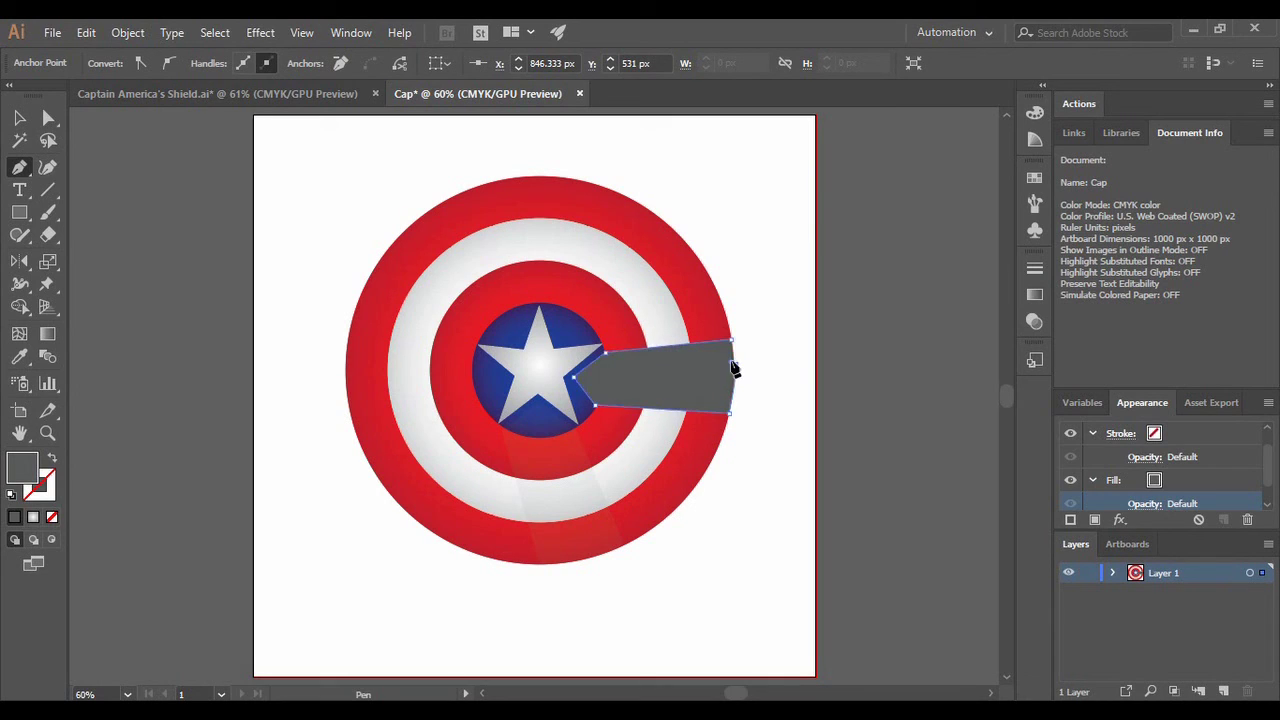
pyautogui.click(732, 342)
# Step: Fade the second beam's fill opacity to about 6%
pyautogui.scroll(-1, 1252, 466)
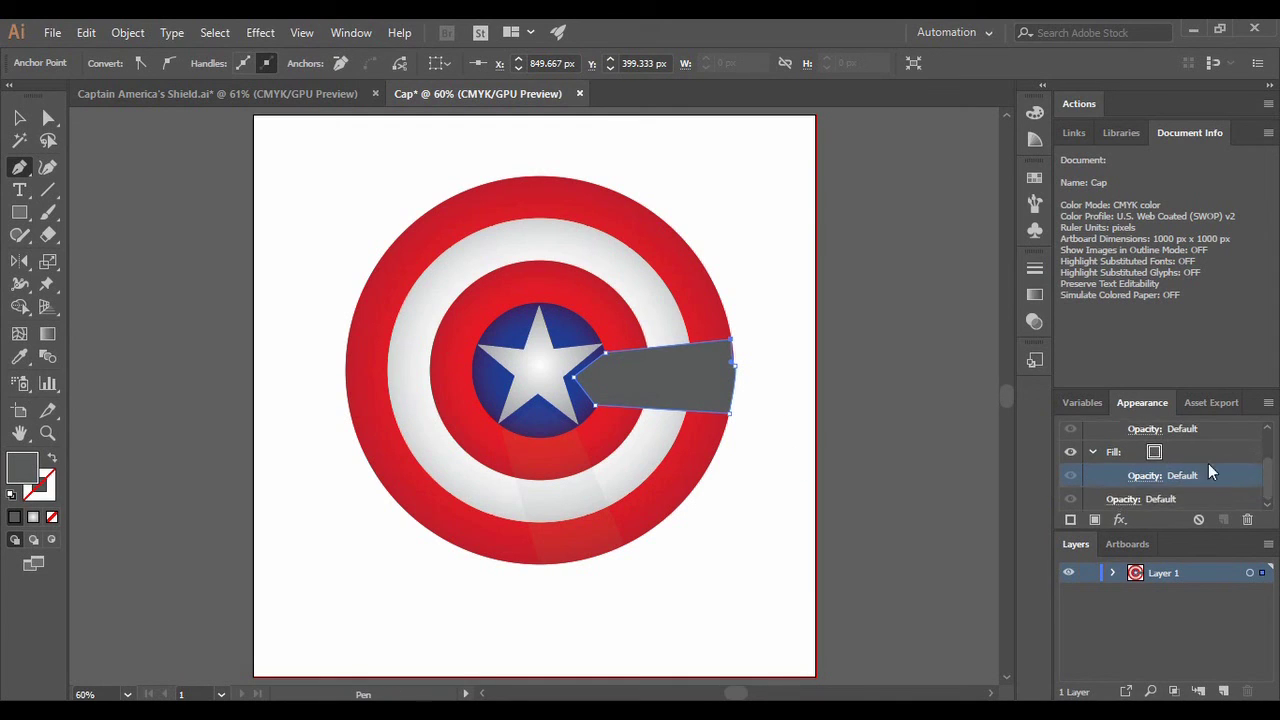
pyautogui.click(1148, 479)
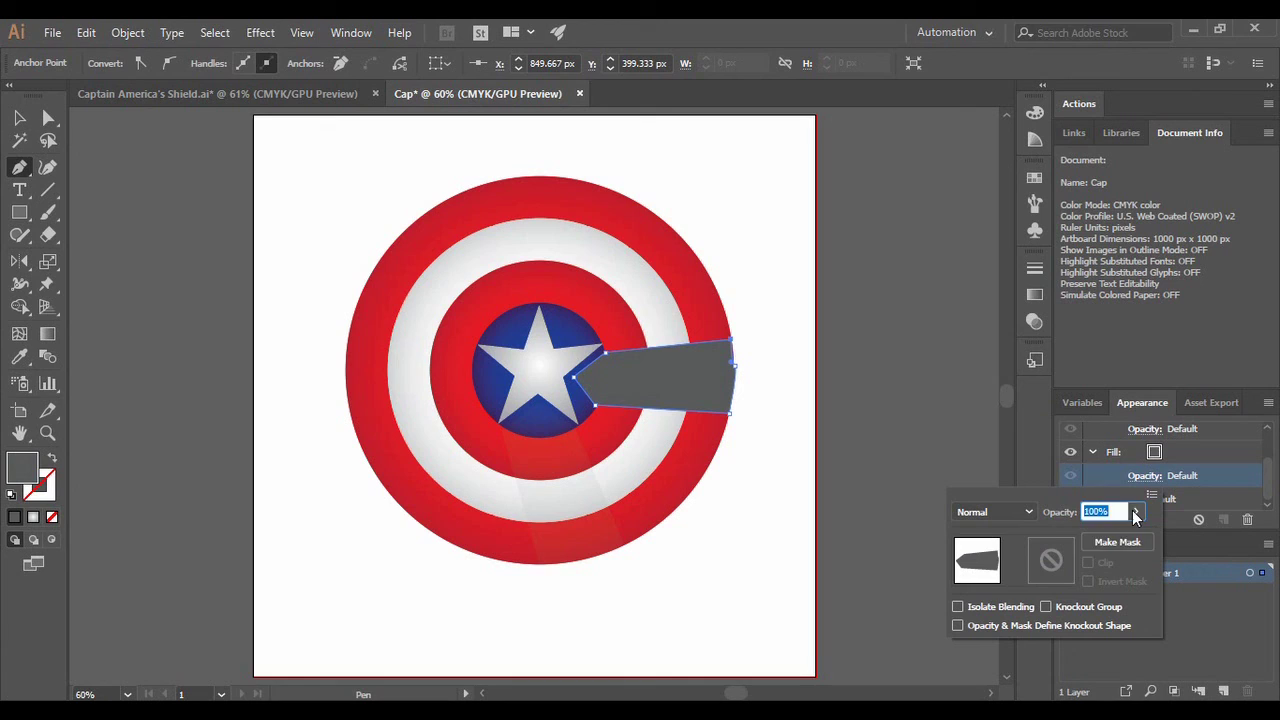
pyautogui.click(1133, 511)
pyautogui.moveTo(1123, 531); pyautogui.dragTo(1070, 557)
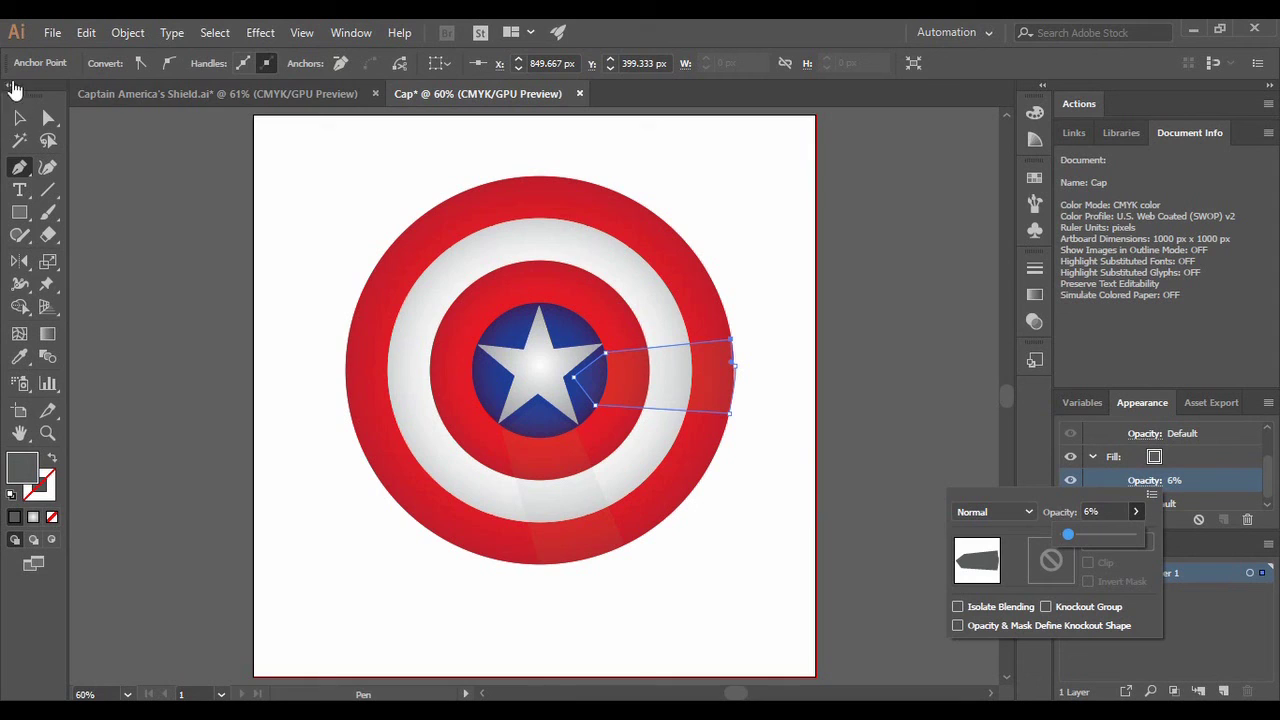
# Step: Select the light radial-gradient background rectangle with the Selection tool
pyautogui.click(25, 119)
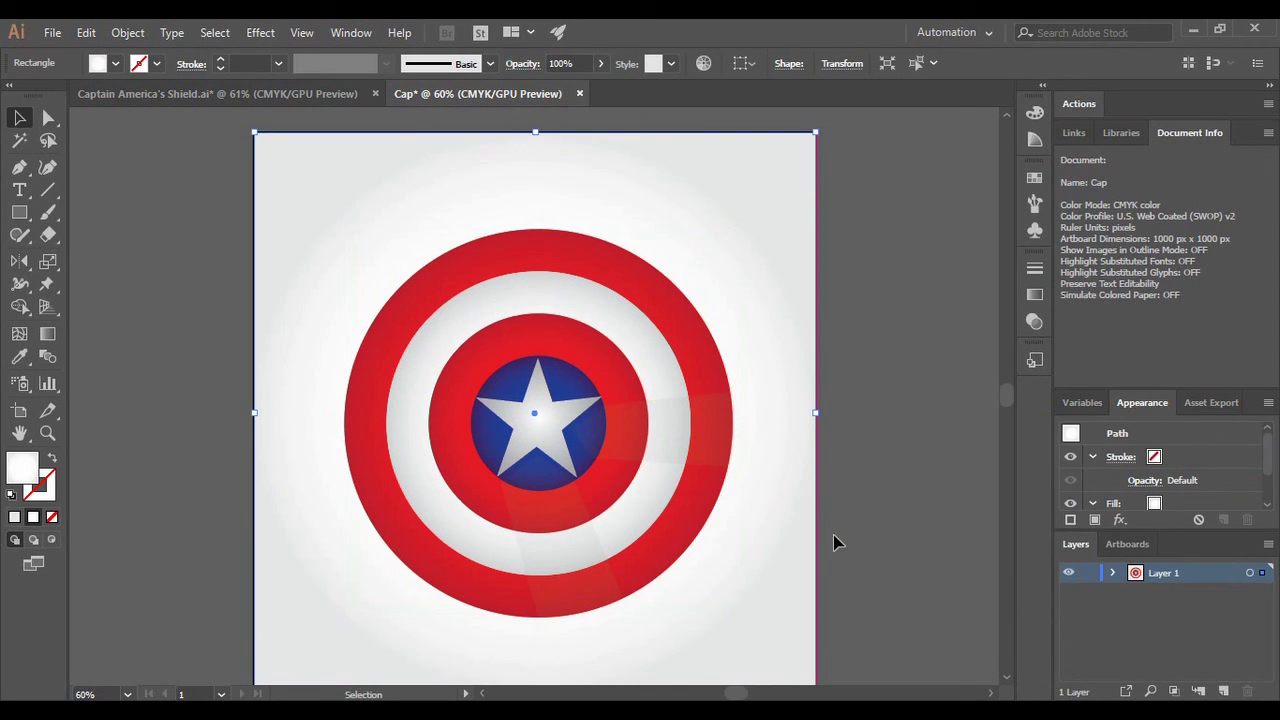